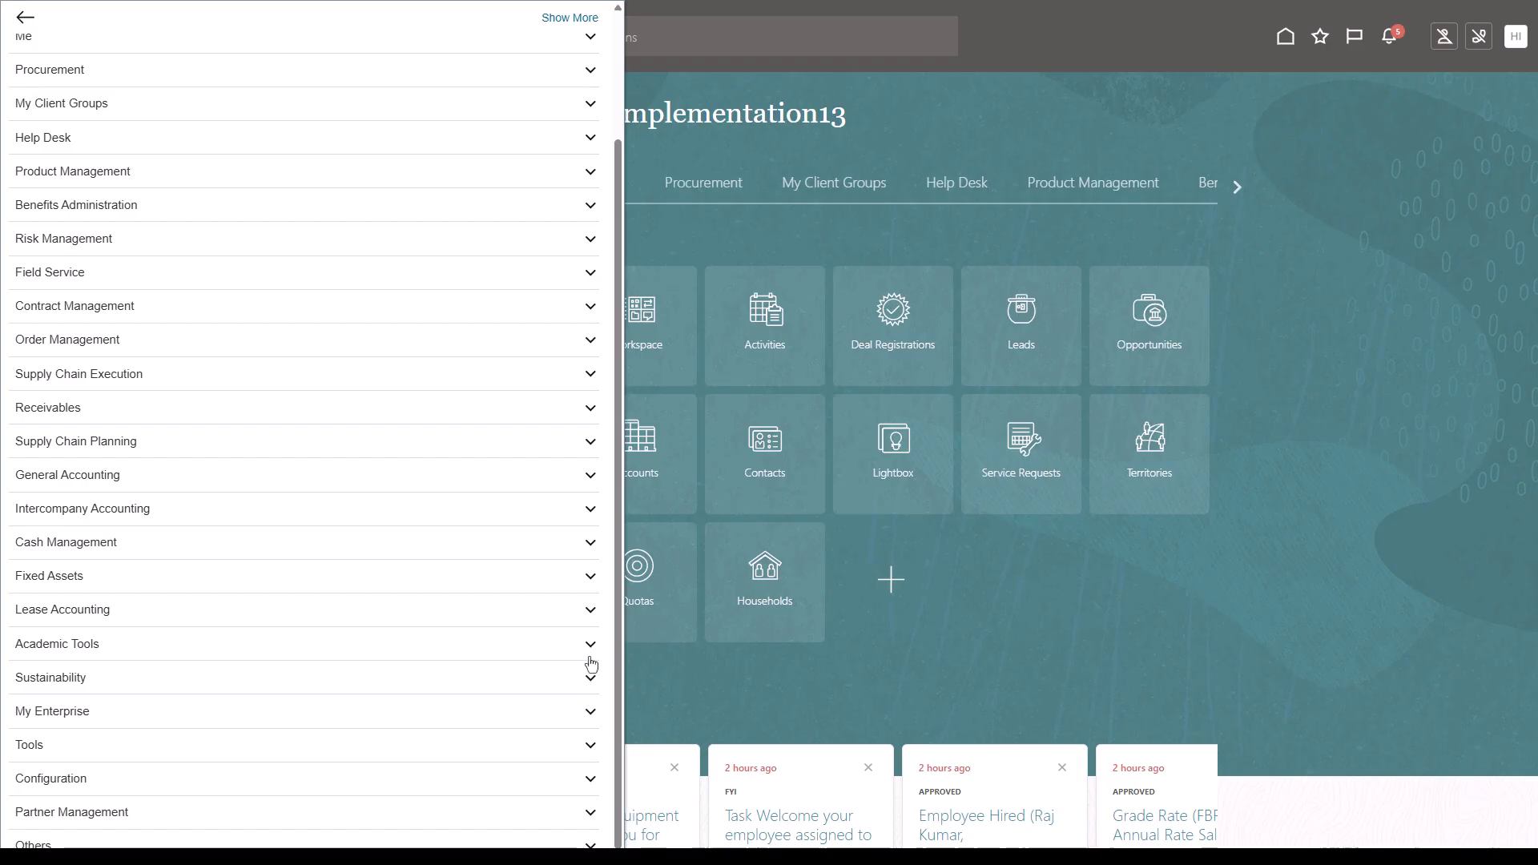
- Open Setup and Maintenance from My Enterprise and switch the setup offering to Workforce Deployment
left_click(590, 716)
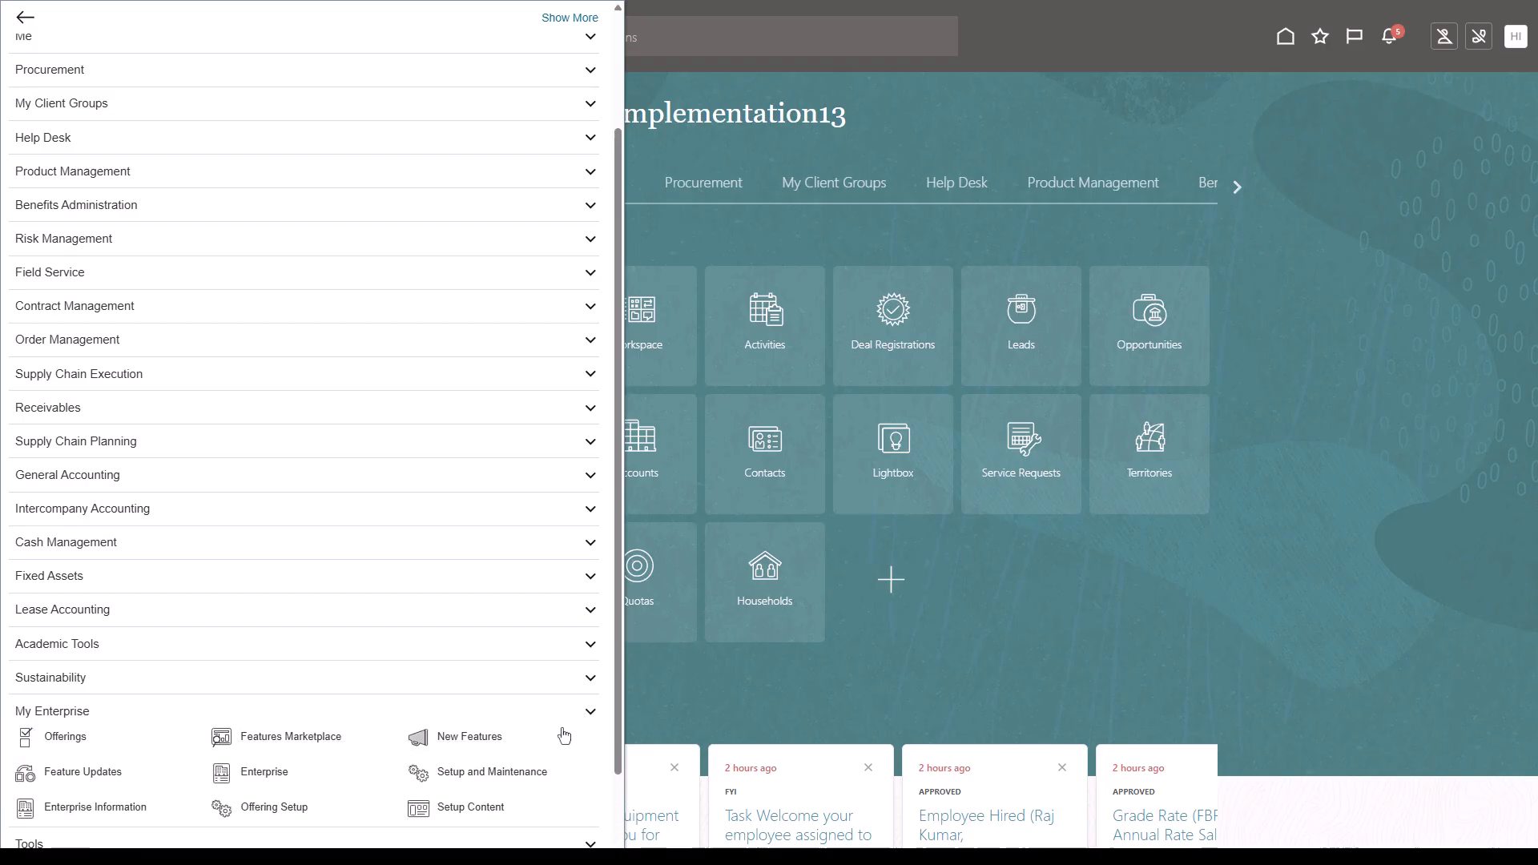
left_click(513, 772)
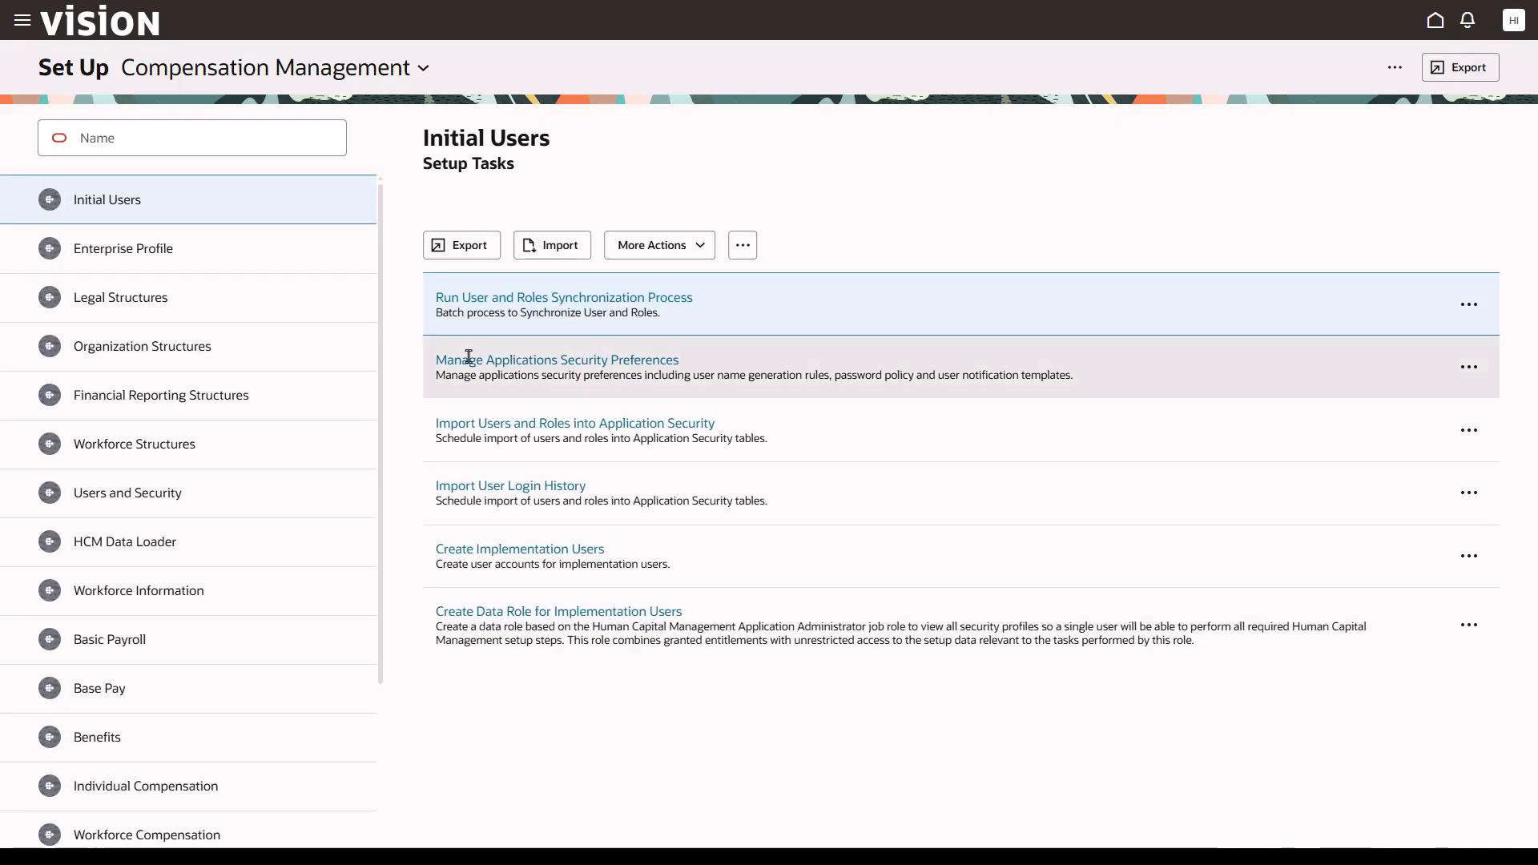
left_click(424, 68)
left_click_drag(1338, 172, 1343, 382)
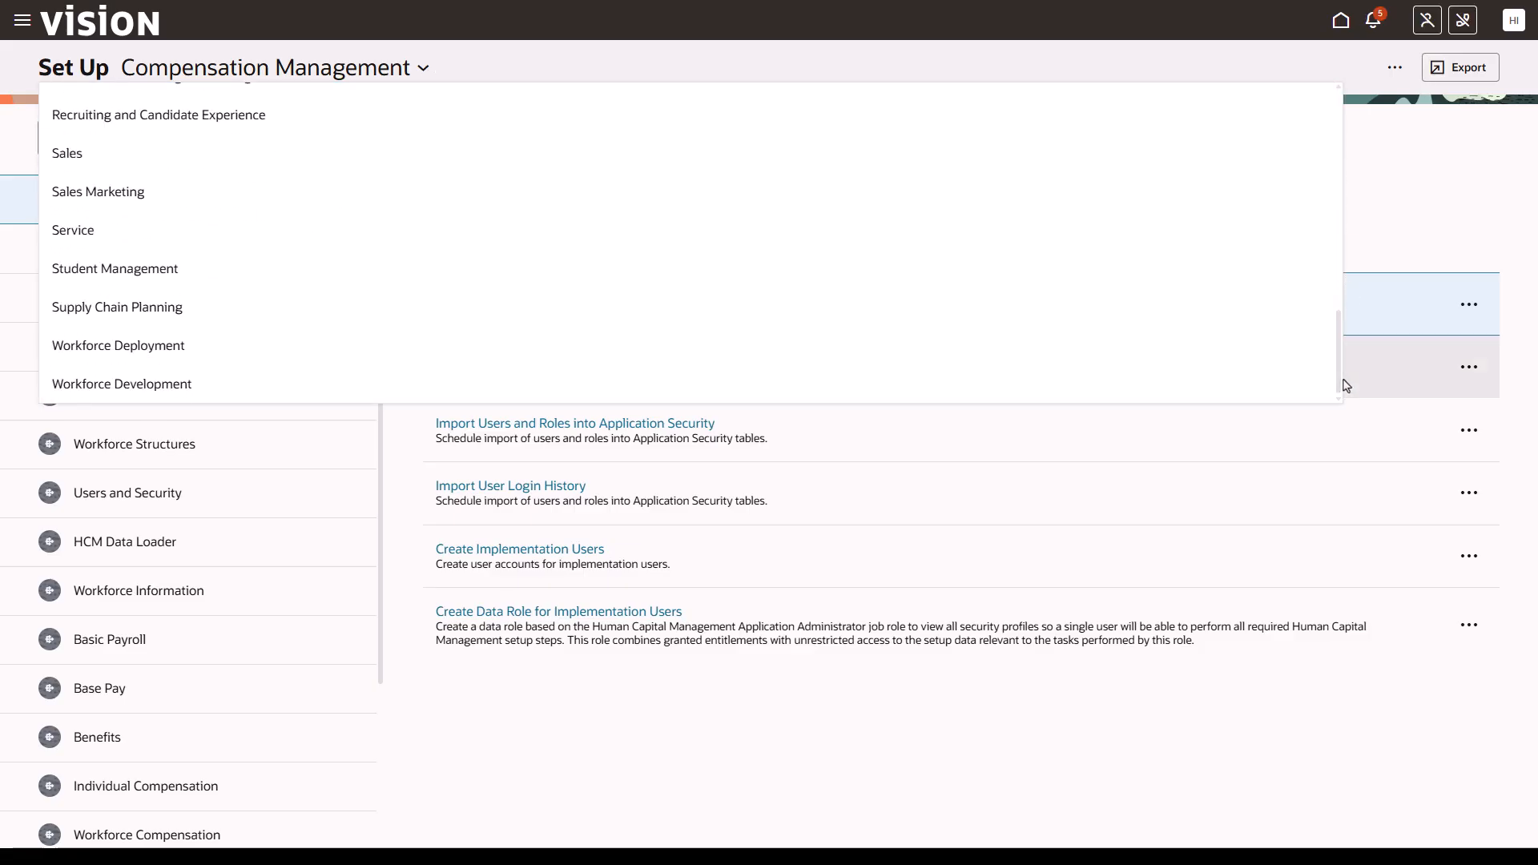
left_click(149, 350)
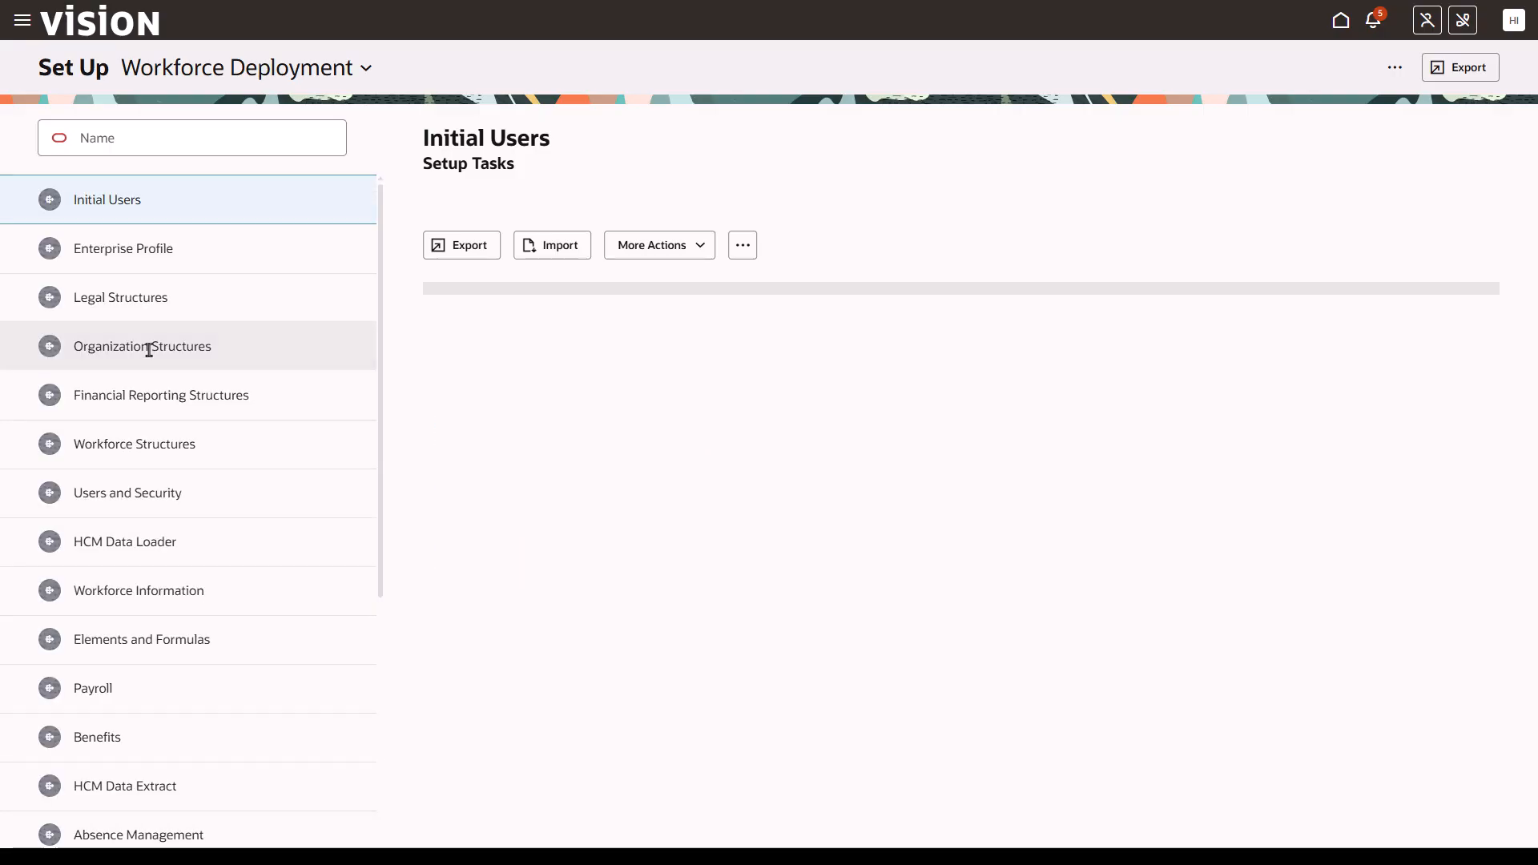
- Open the Legal Entity Calculation Cards task under Legal Structures for India Legal Entity
left_click(189, 293)
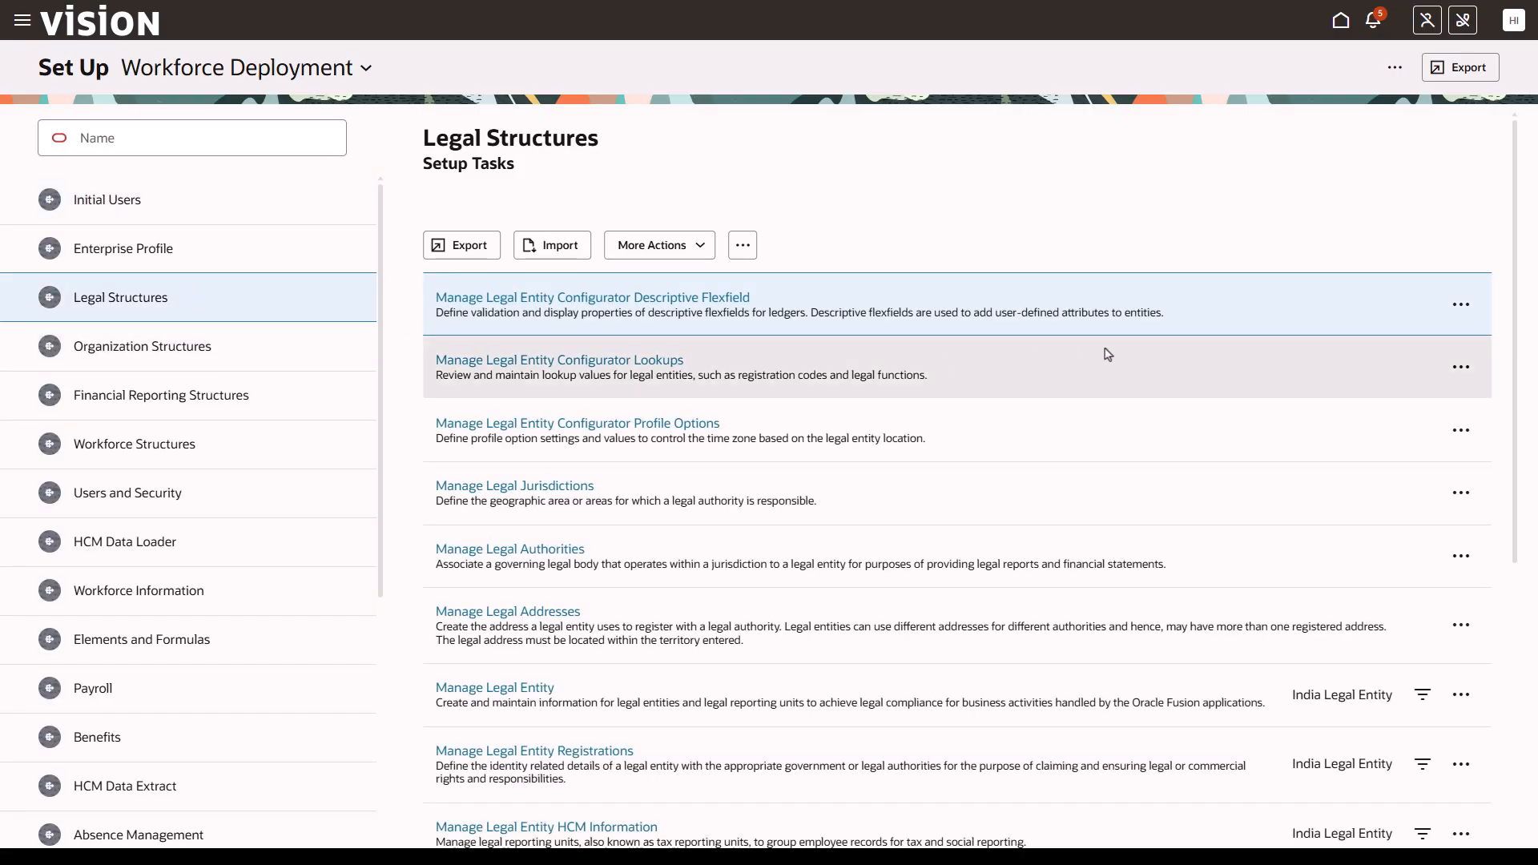
scroll(1511, 491, "down", 5)
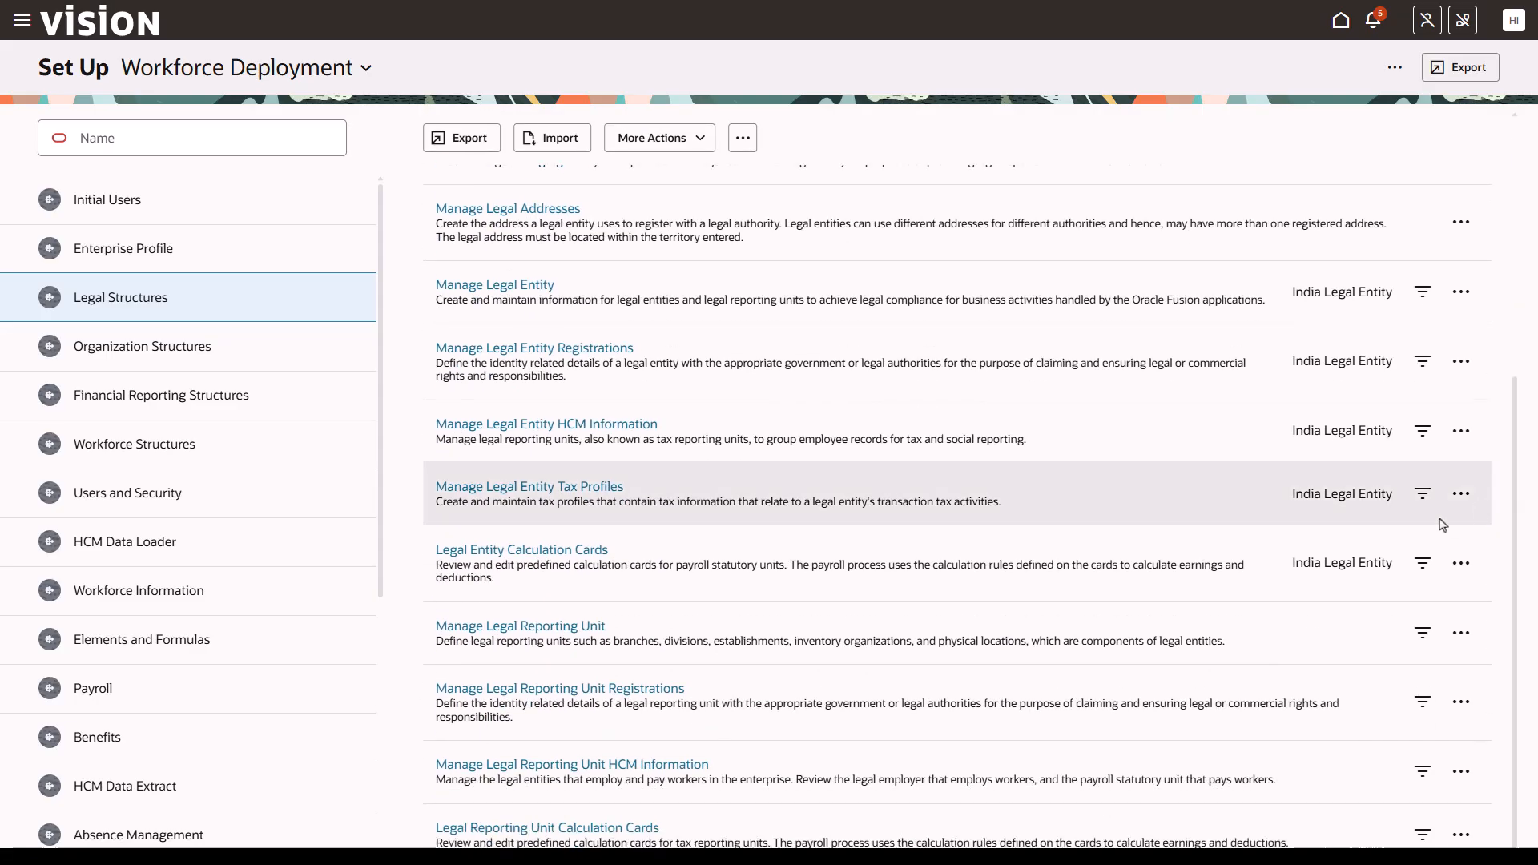
left_click(1423, 567)
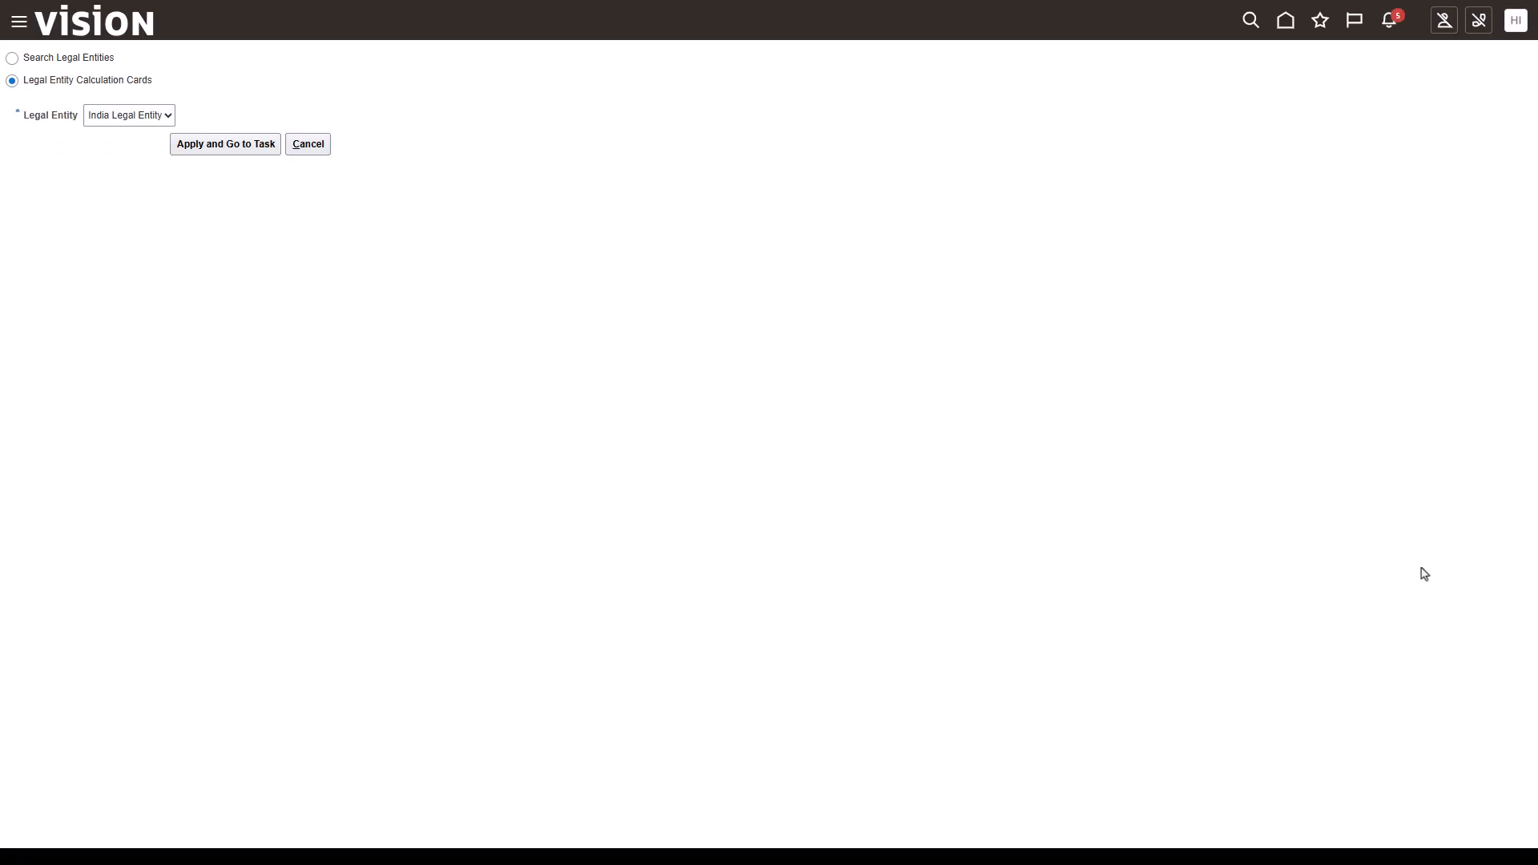
left_click(196, 150)
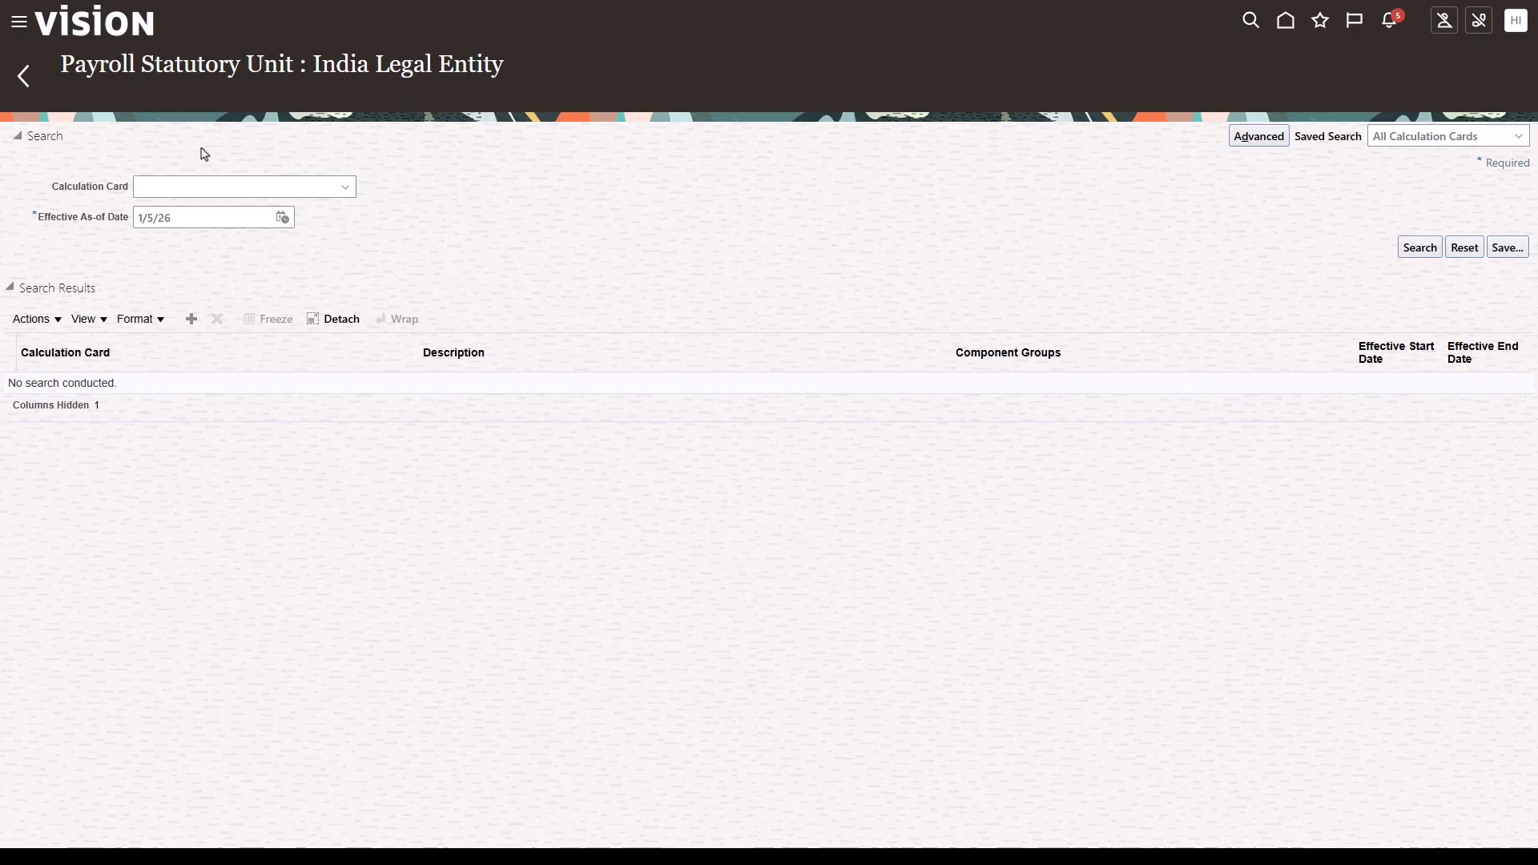
- Set the effective as-of date to 1/1/26 and create a Flexible Benefit Plan calculation card
left_click(282, 220)
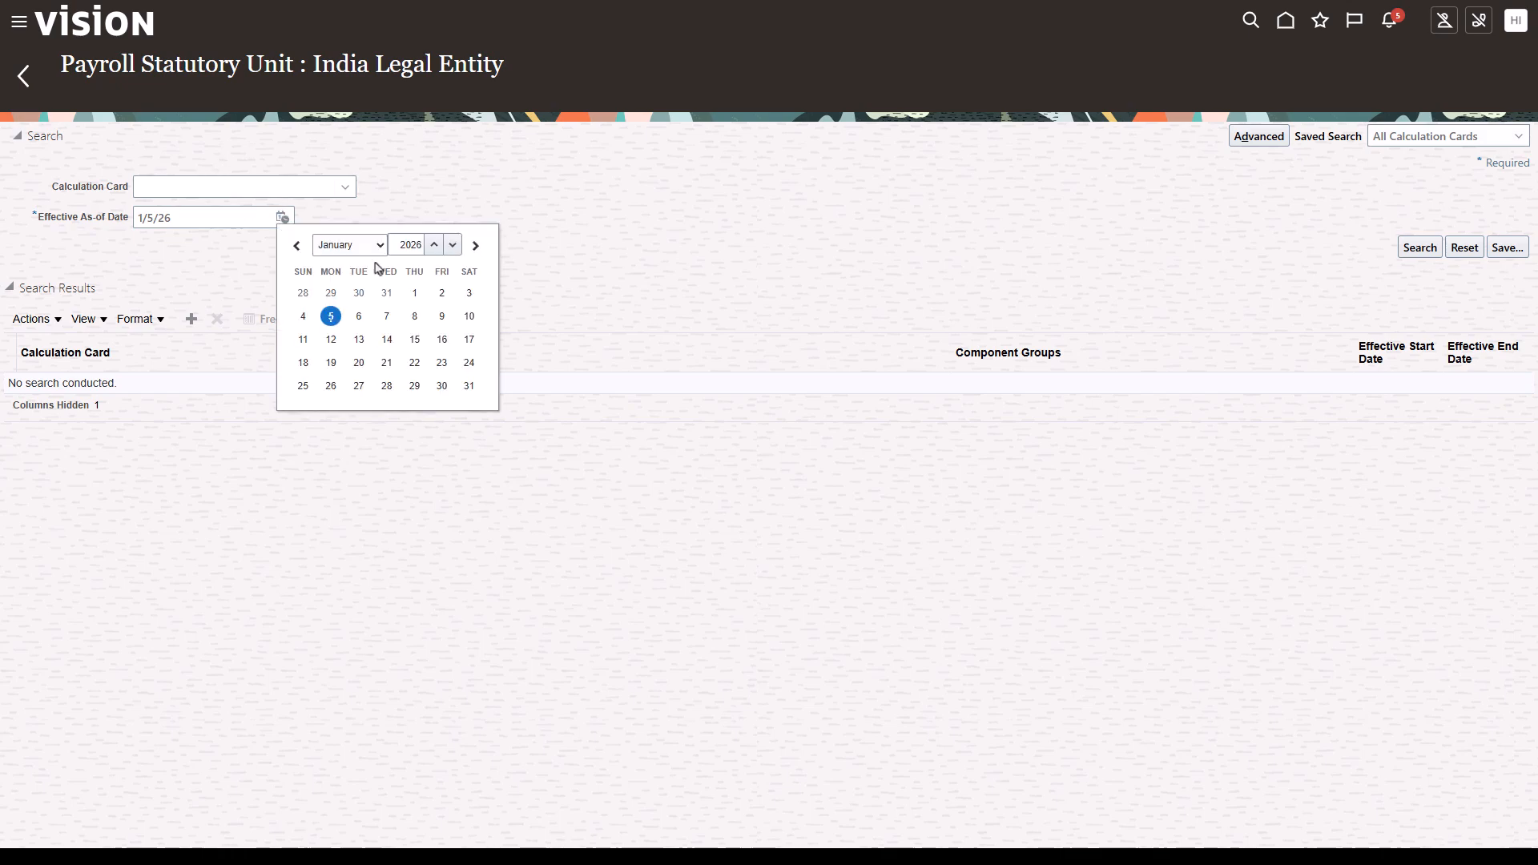
left_click(414, 292)
left_click(191, 319)
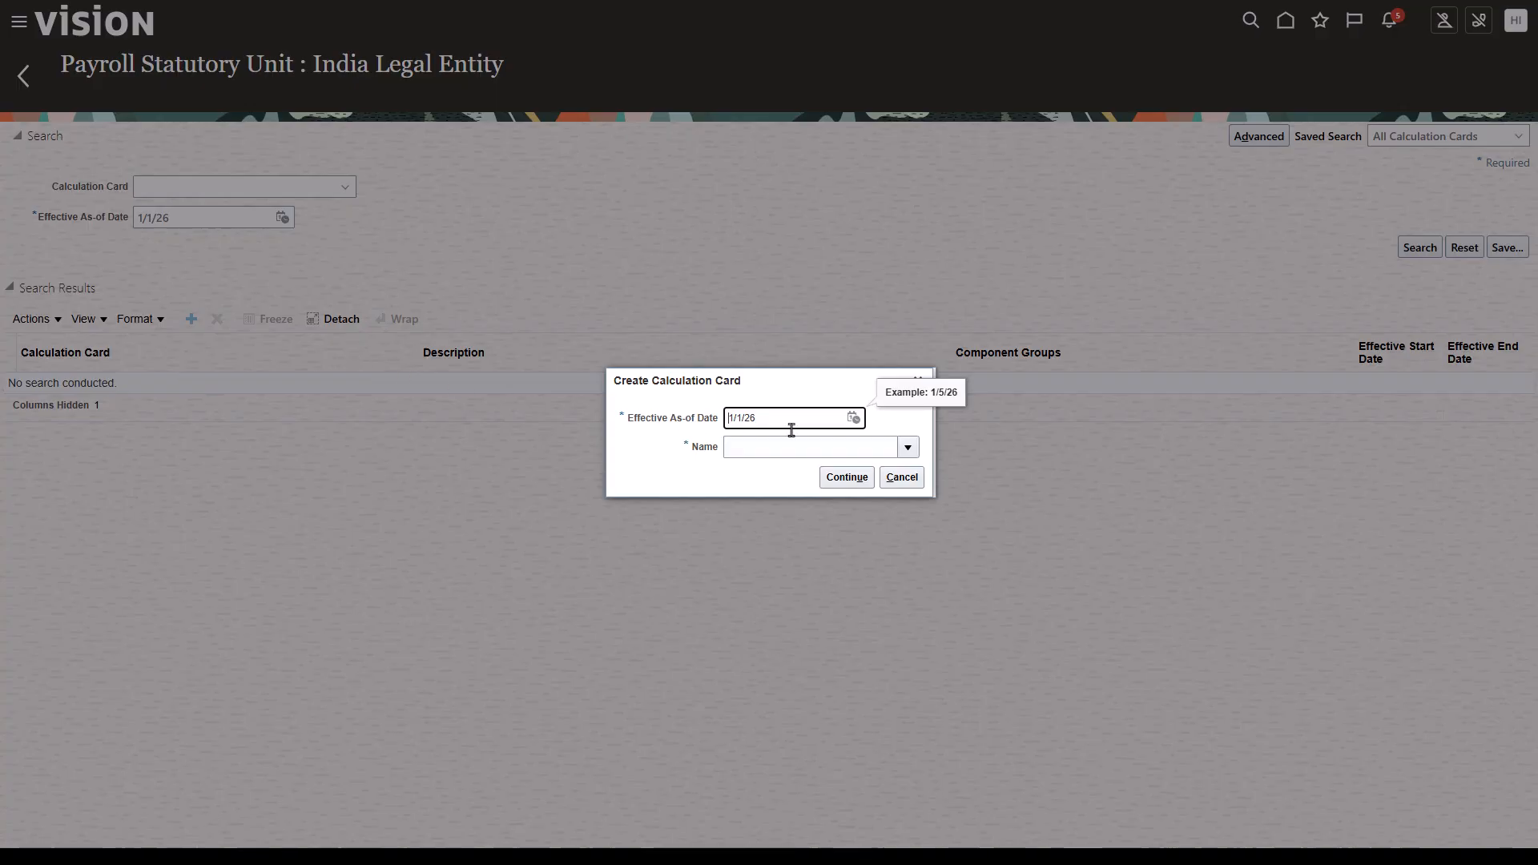
left_click(908, 449)
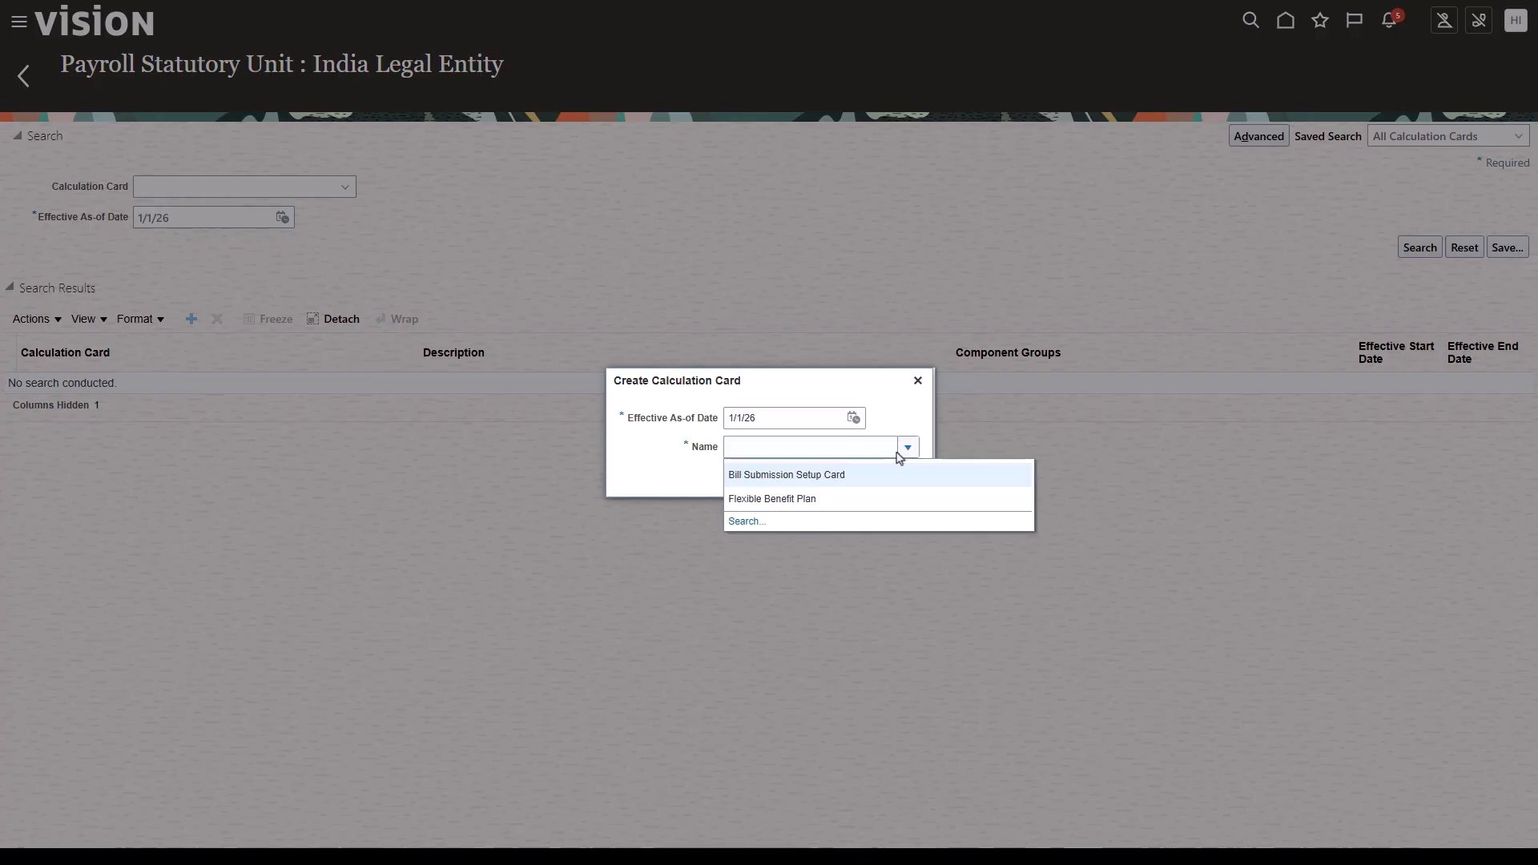
left_click(843, 497)
left_click(846, 478)
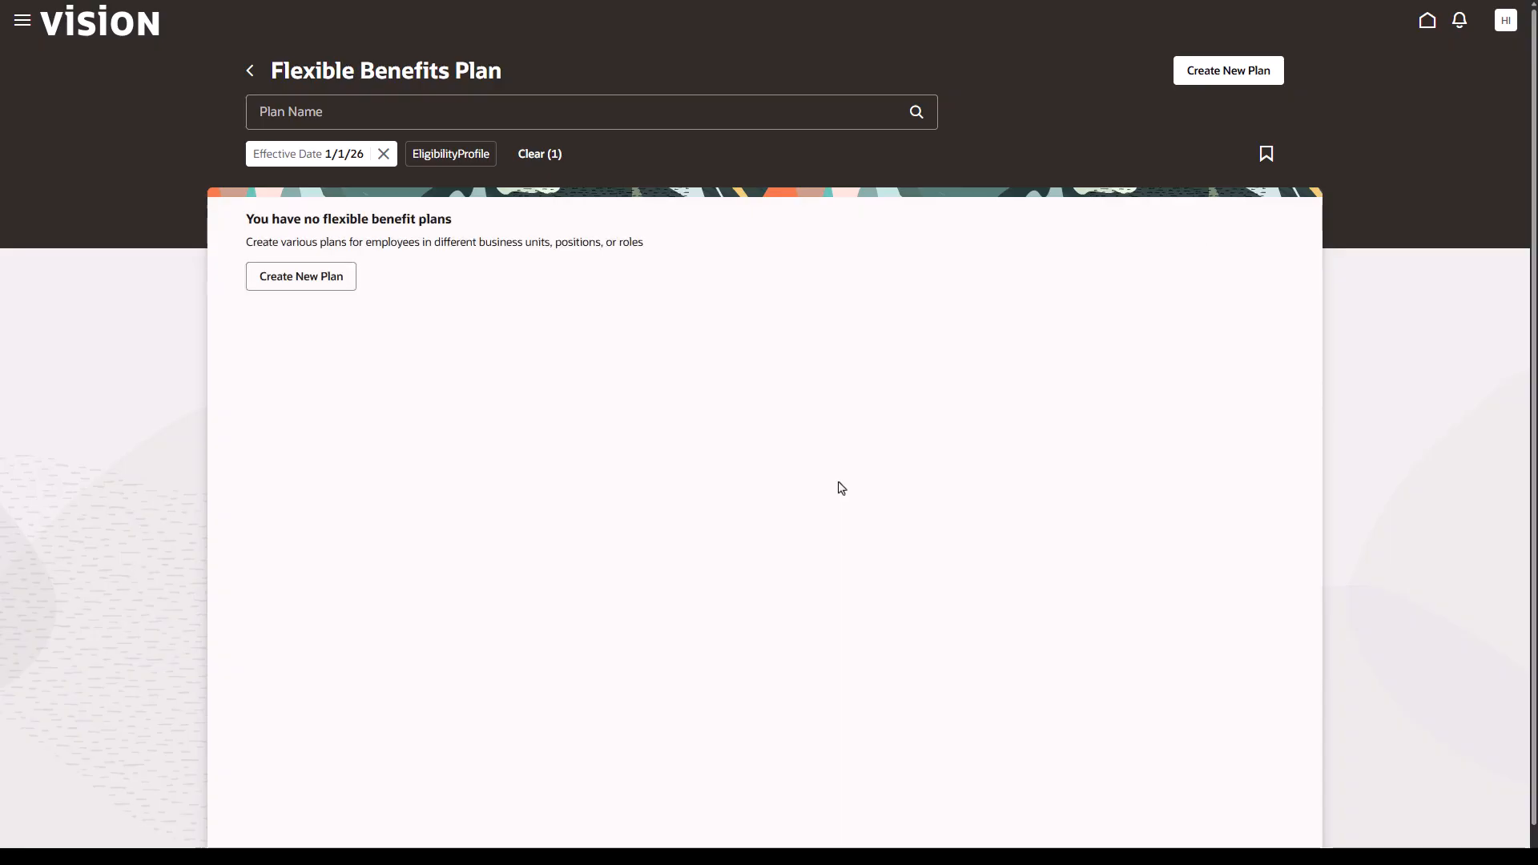
- Create a new plan named Demo FBP for India with an Annually frequency
left_click(346, 280)
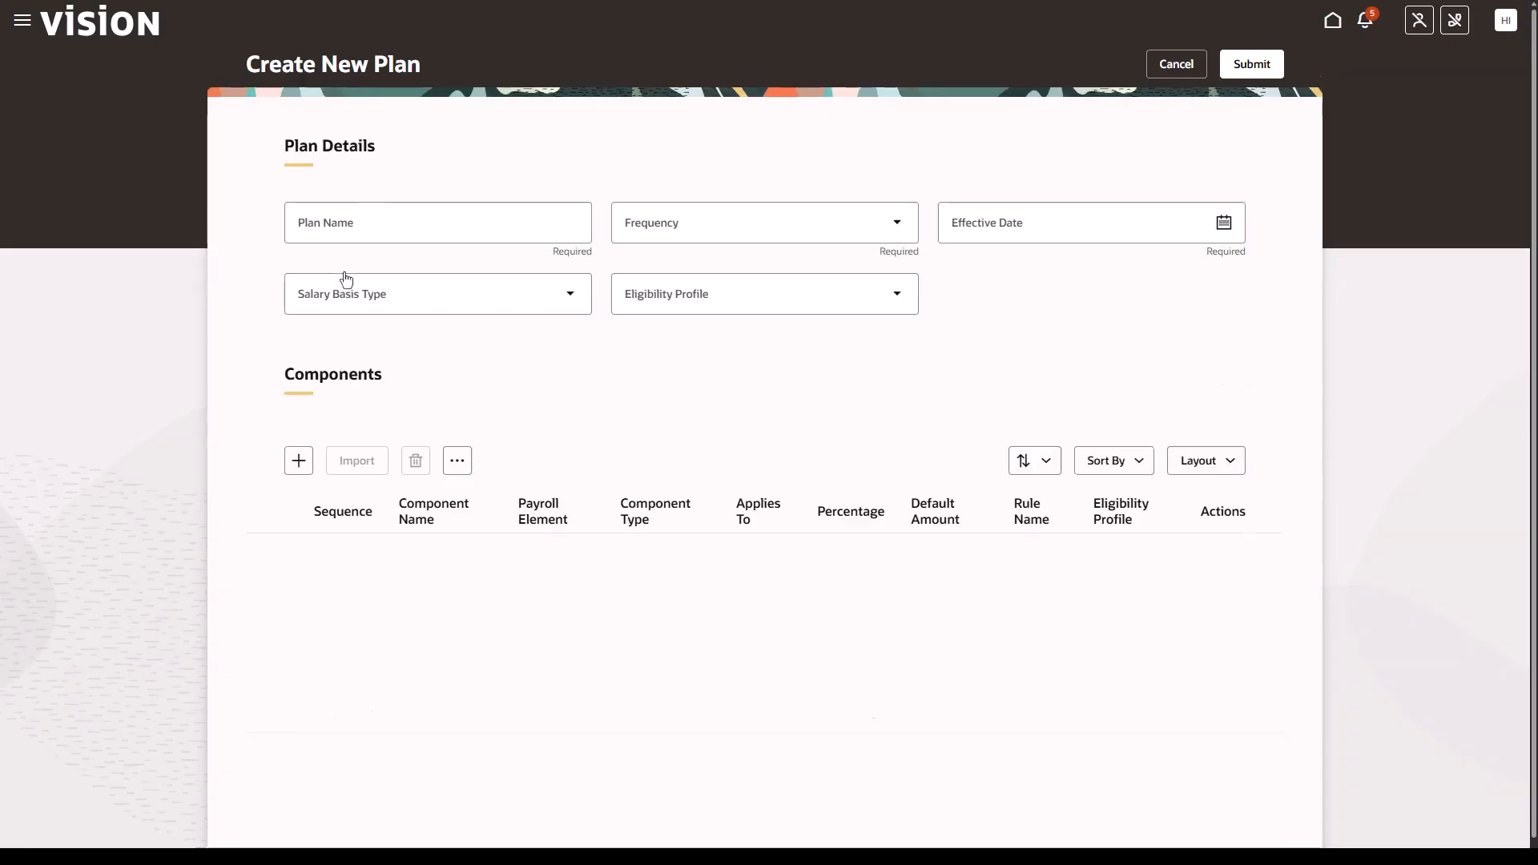
left_click(353, 245)
type("Demo FBP for India")
left_click(885, 241)
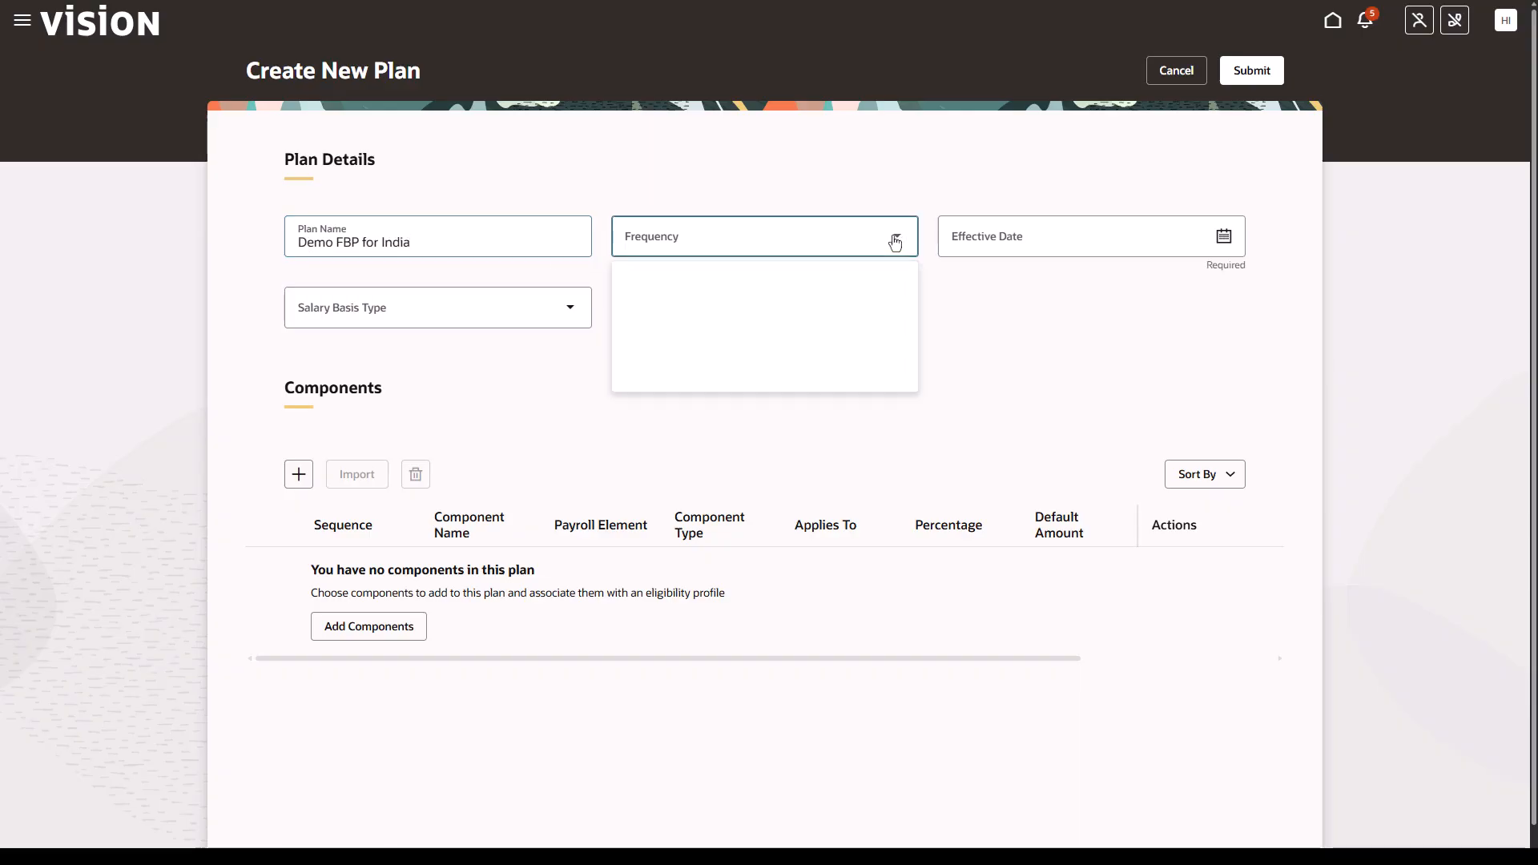
left_click(830, 276)
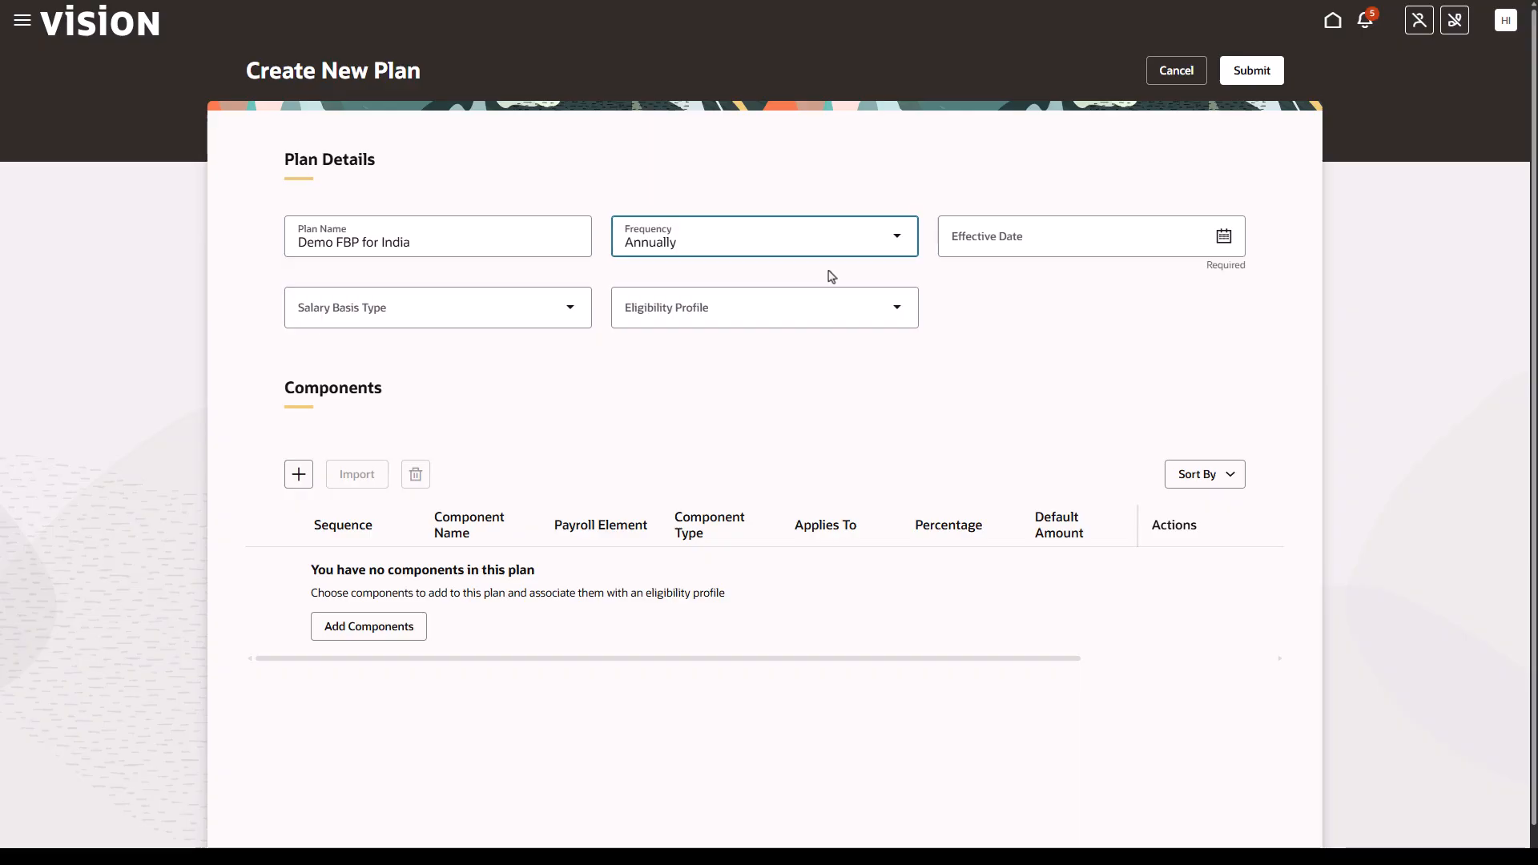
- Set the plan's effective date to 1/1/26 and salary basis type to User Entered Amount
left_click(1221, 237)
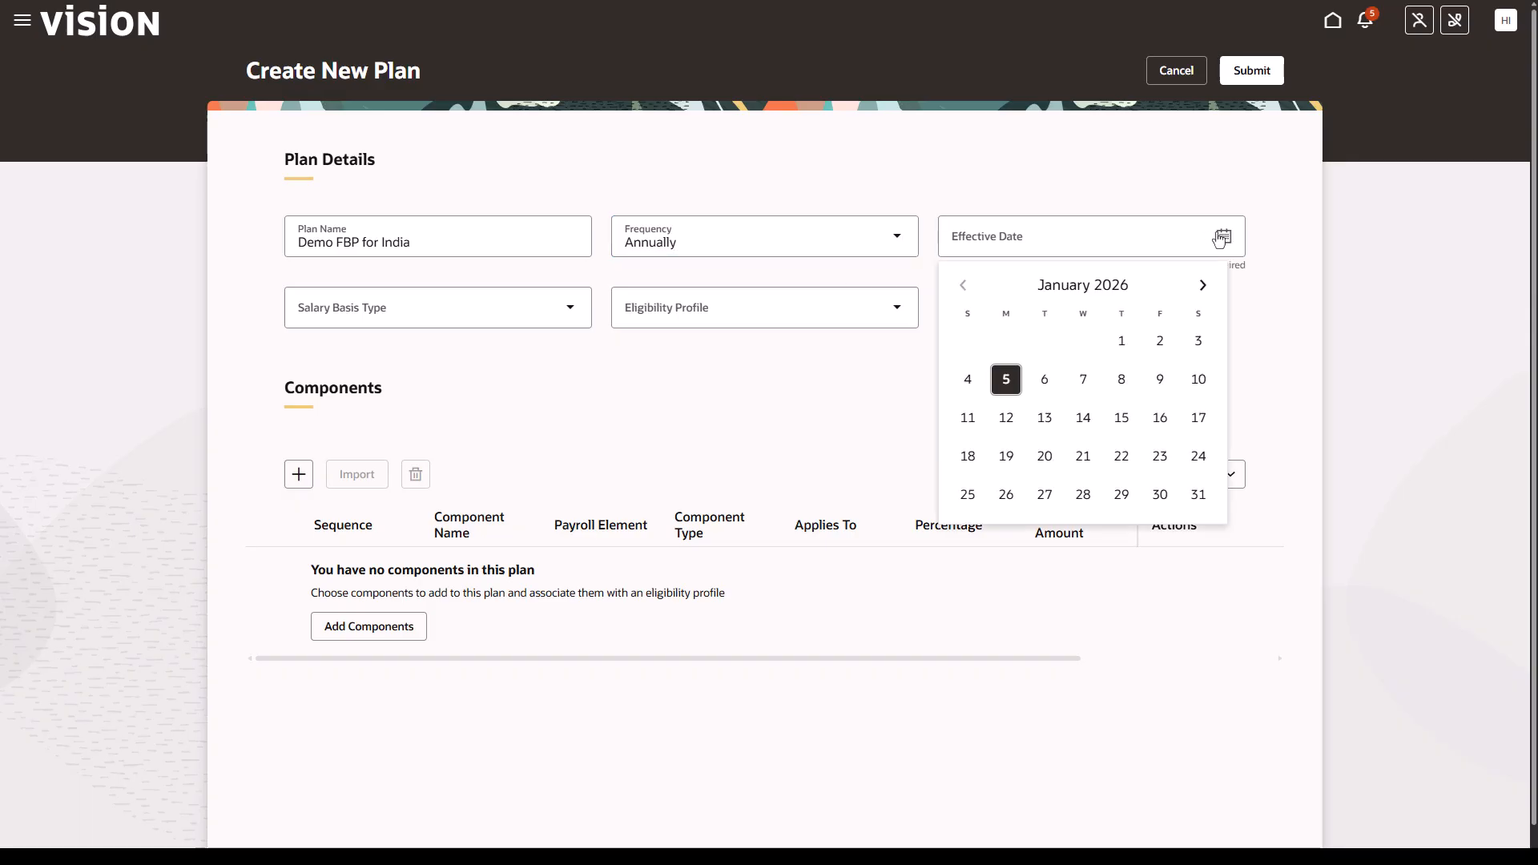
left_click(1119, 341)
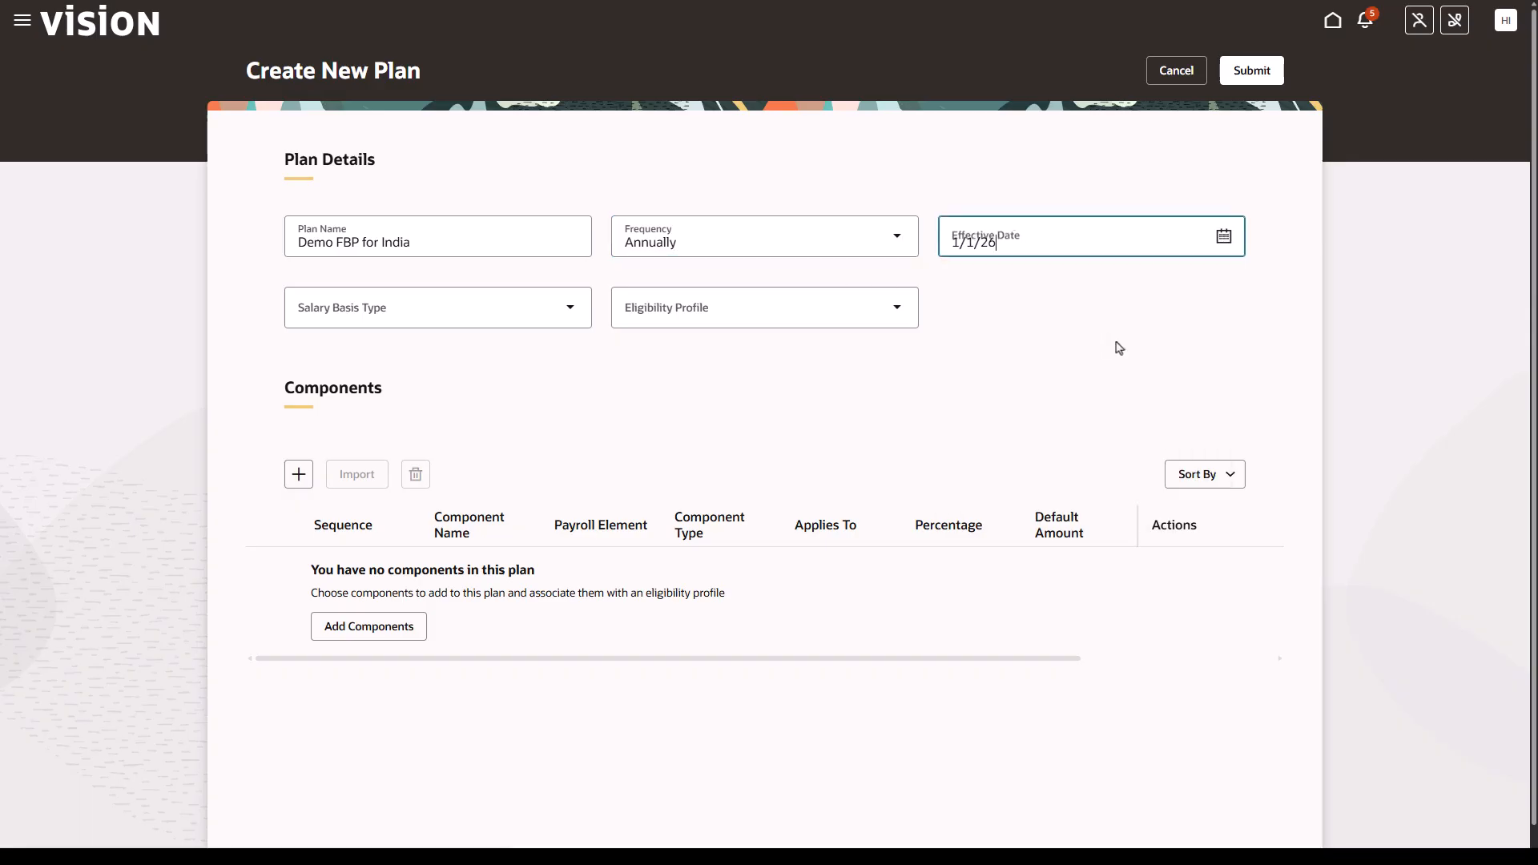
left_click(565, 307)
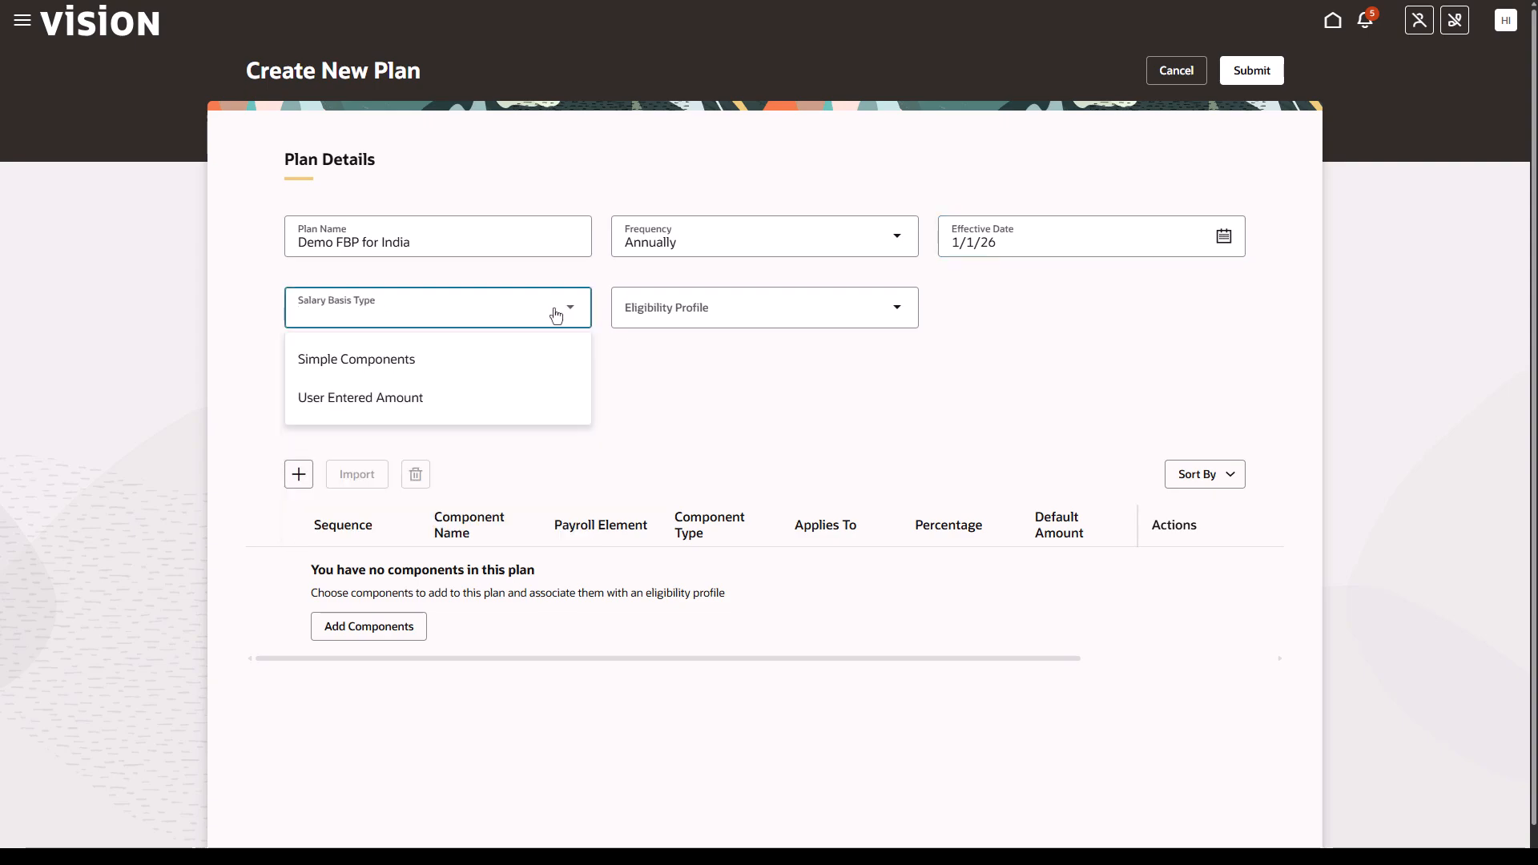
left_click(489, 395)
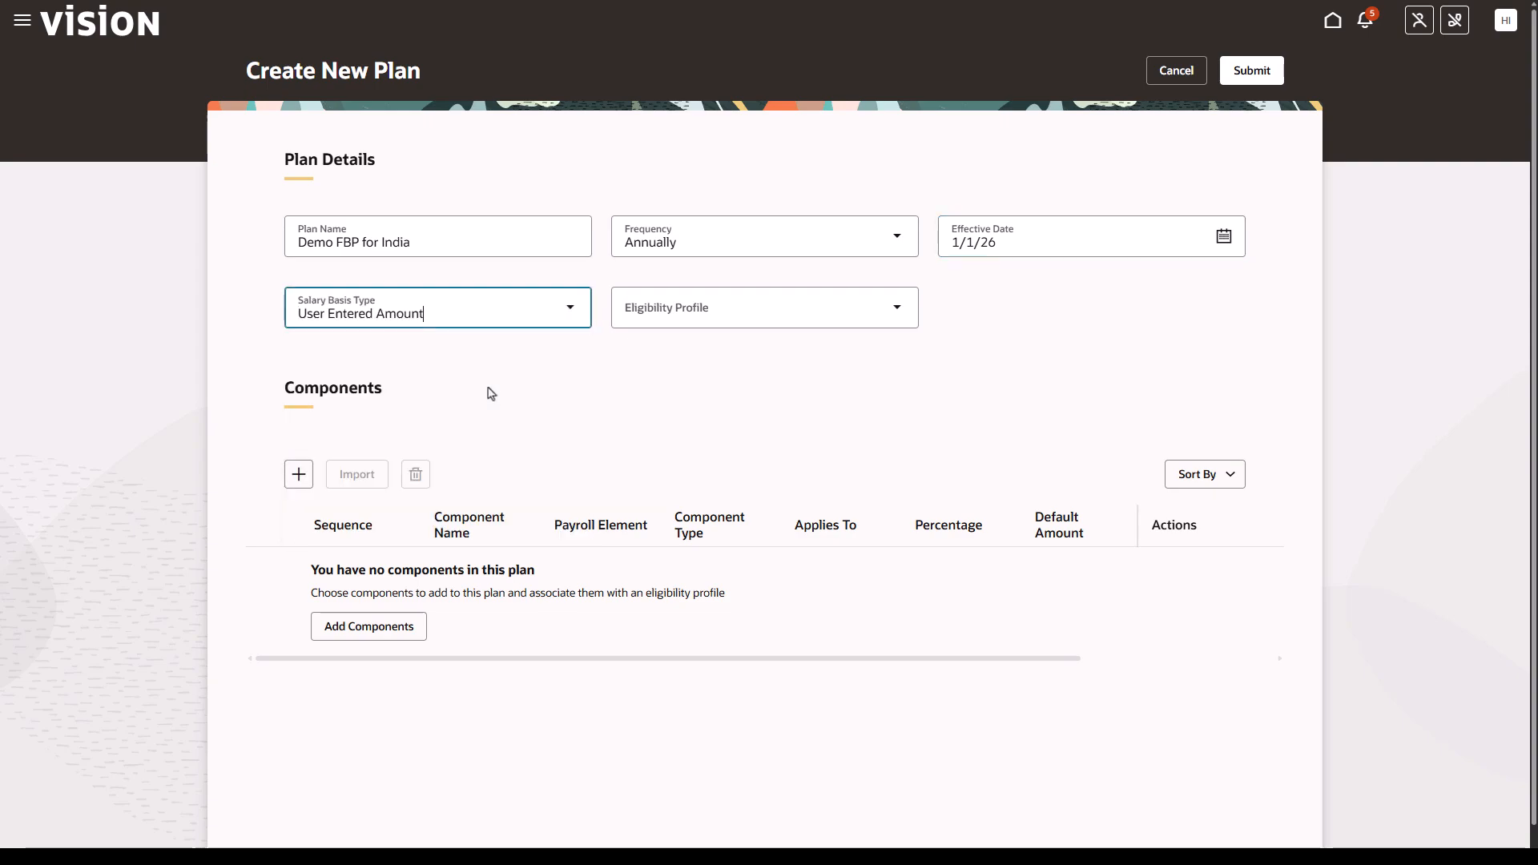
- Search for FBP and choose FBP Eligibility Profile as the plan's eligibility profile
left_click(899, 309)
type("FBP")
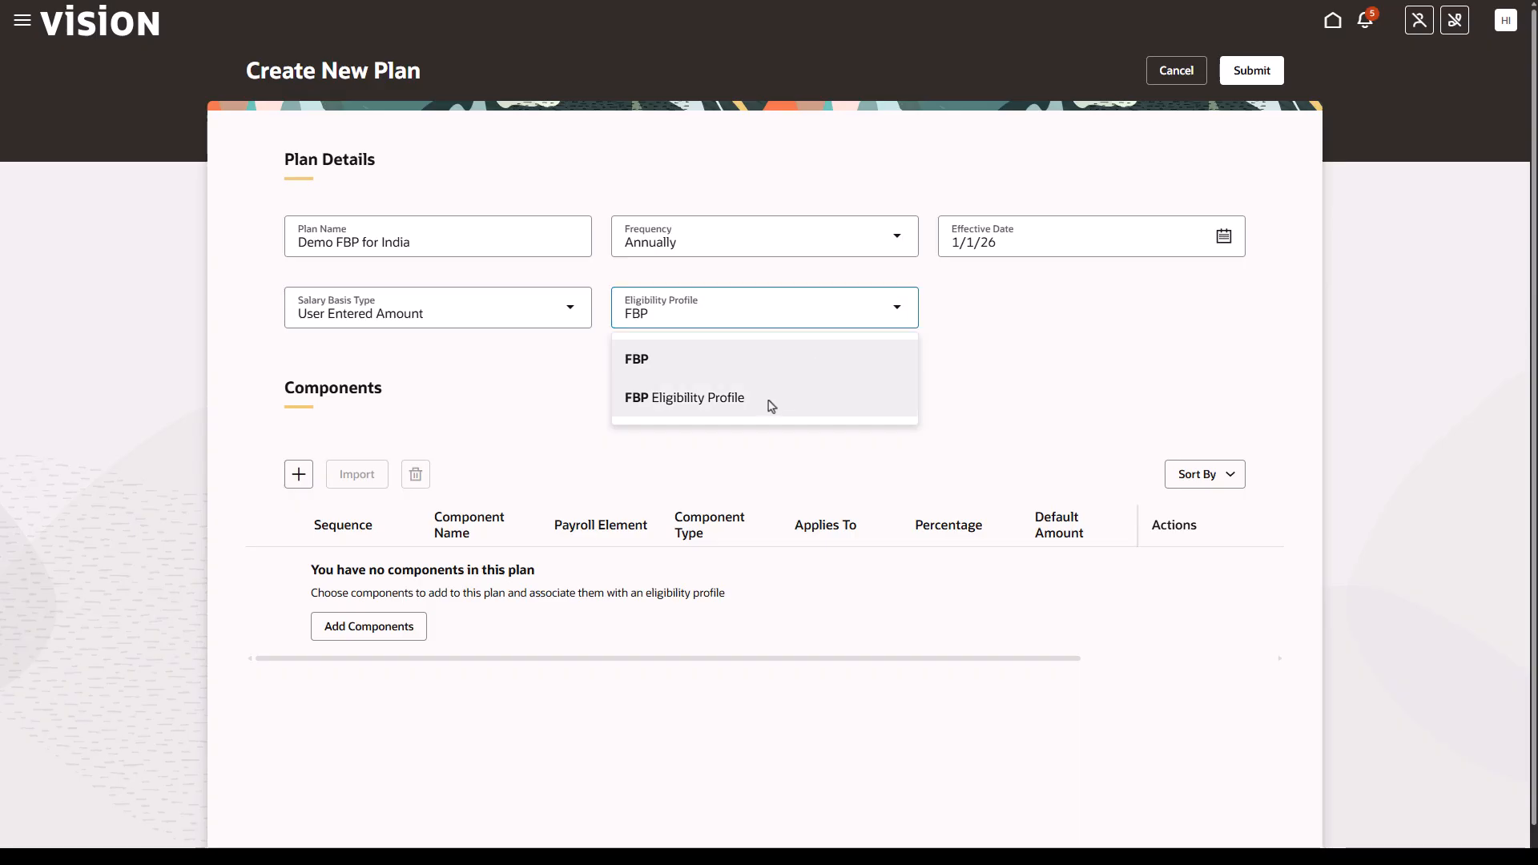
left_click(770, 406)
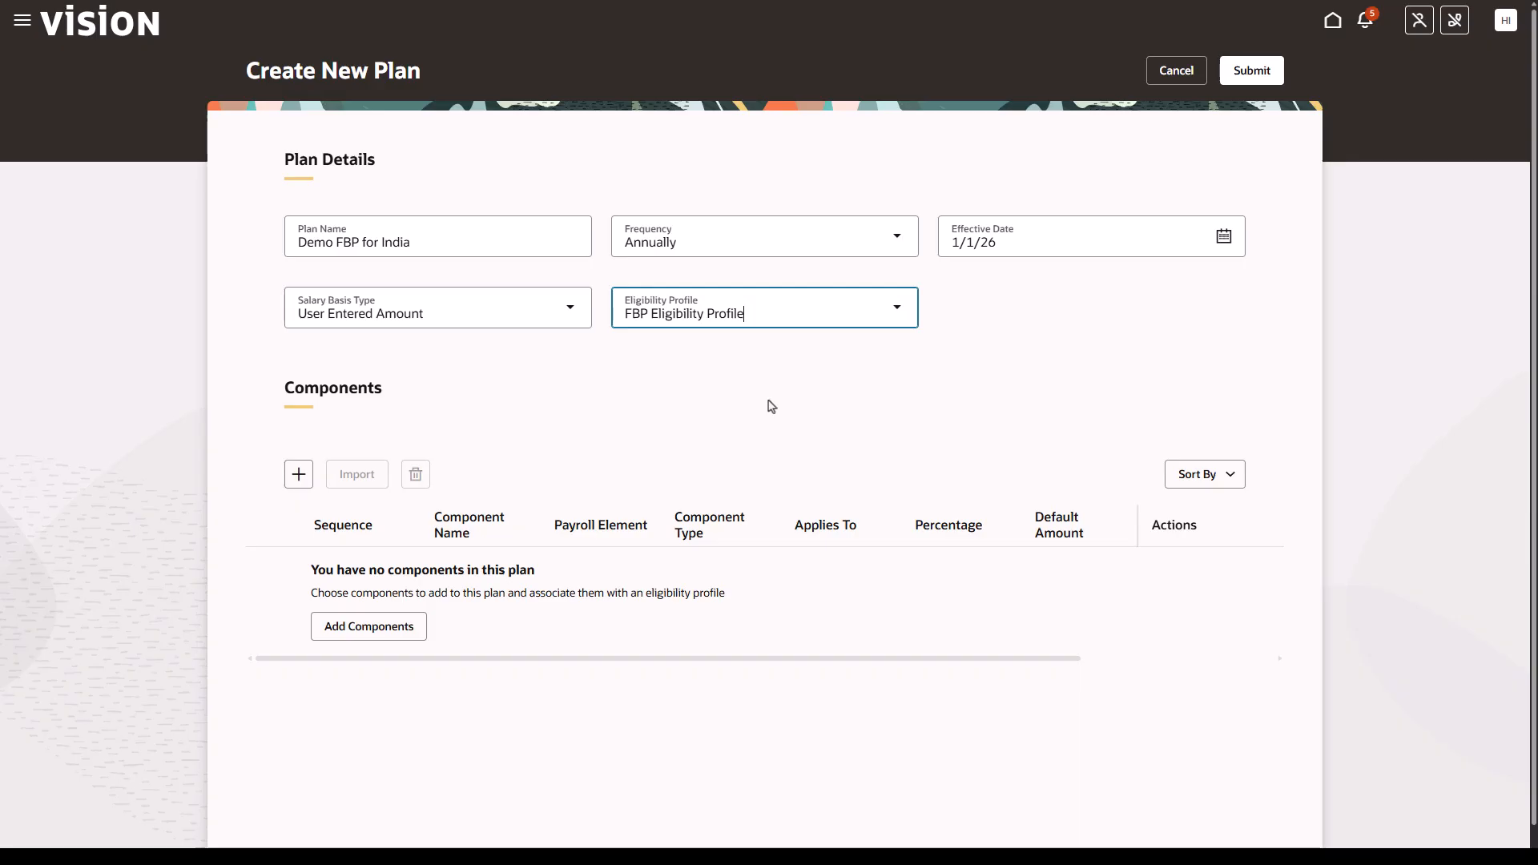
- Add component 1 named Total AGP with payroll element Annual Salary India and component type Total AGP
left_click(297, 477)
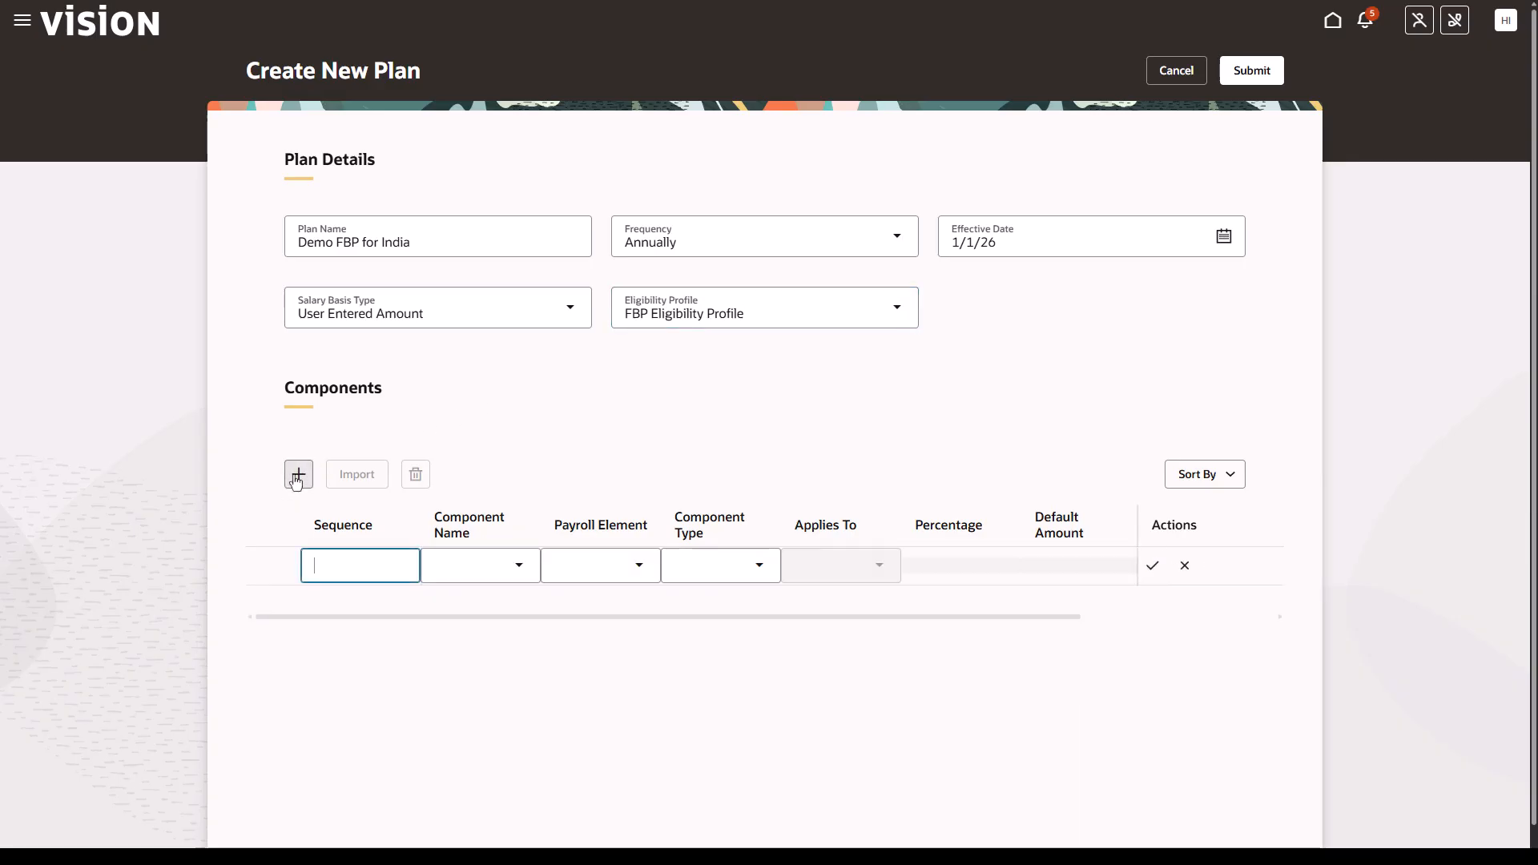
left_click(520, 568)
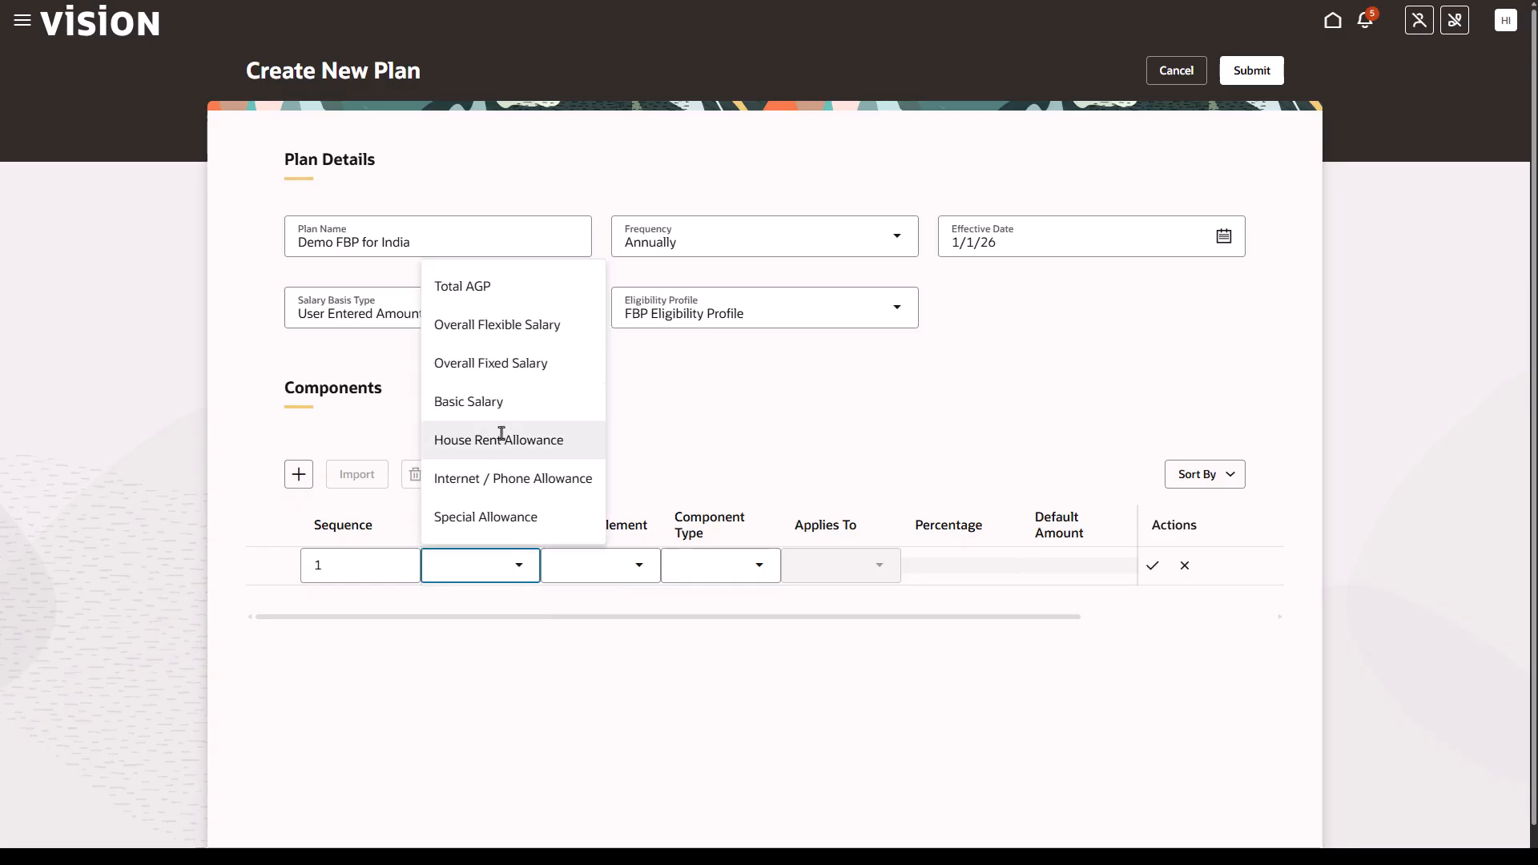
left_click(483, 305)
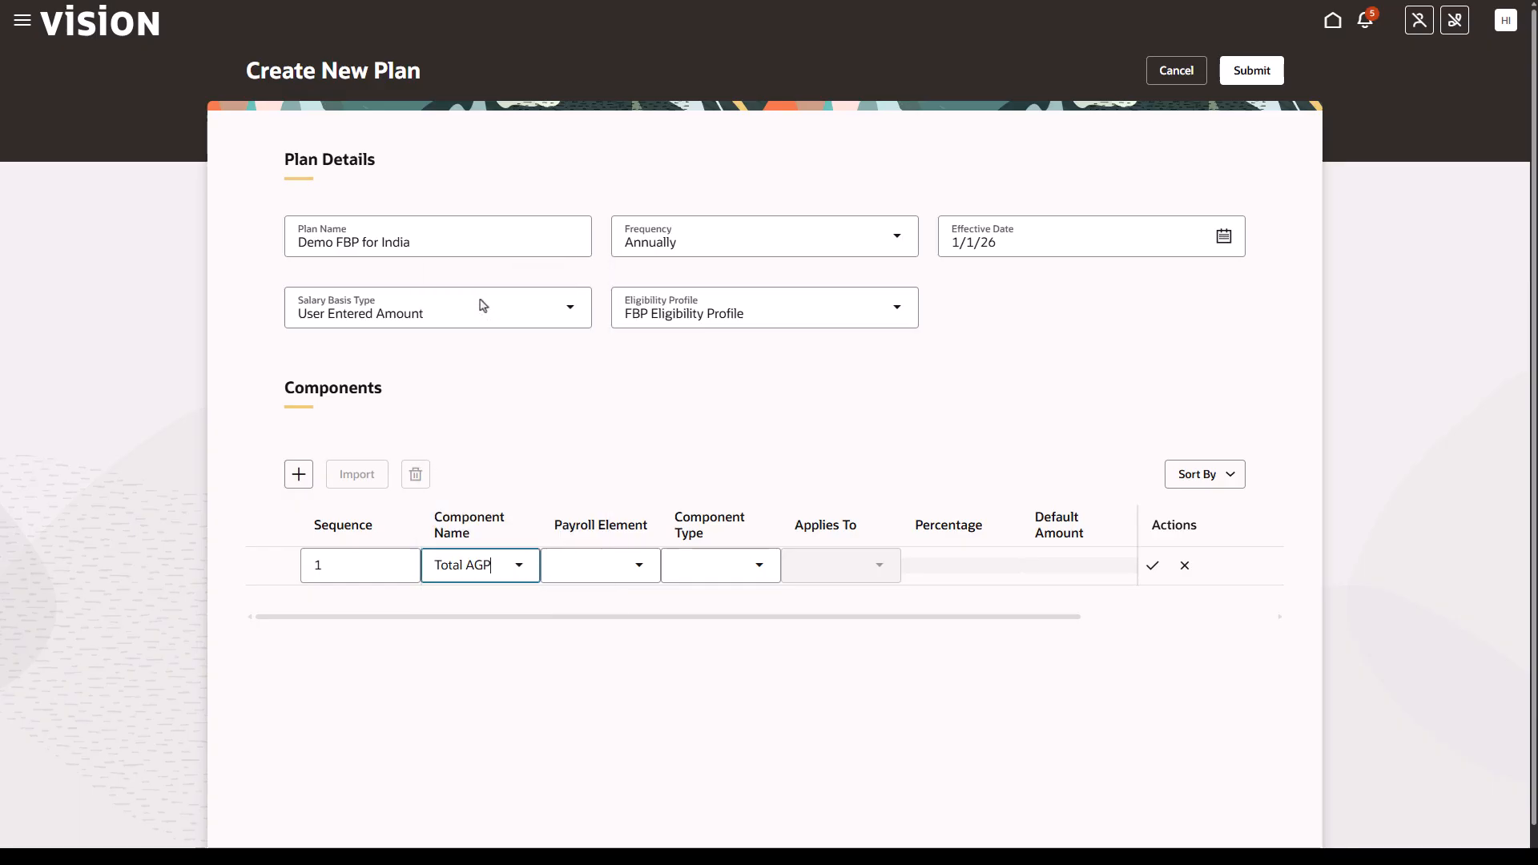
left_click(631, 572)
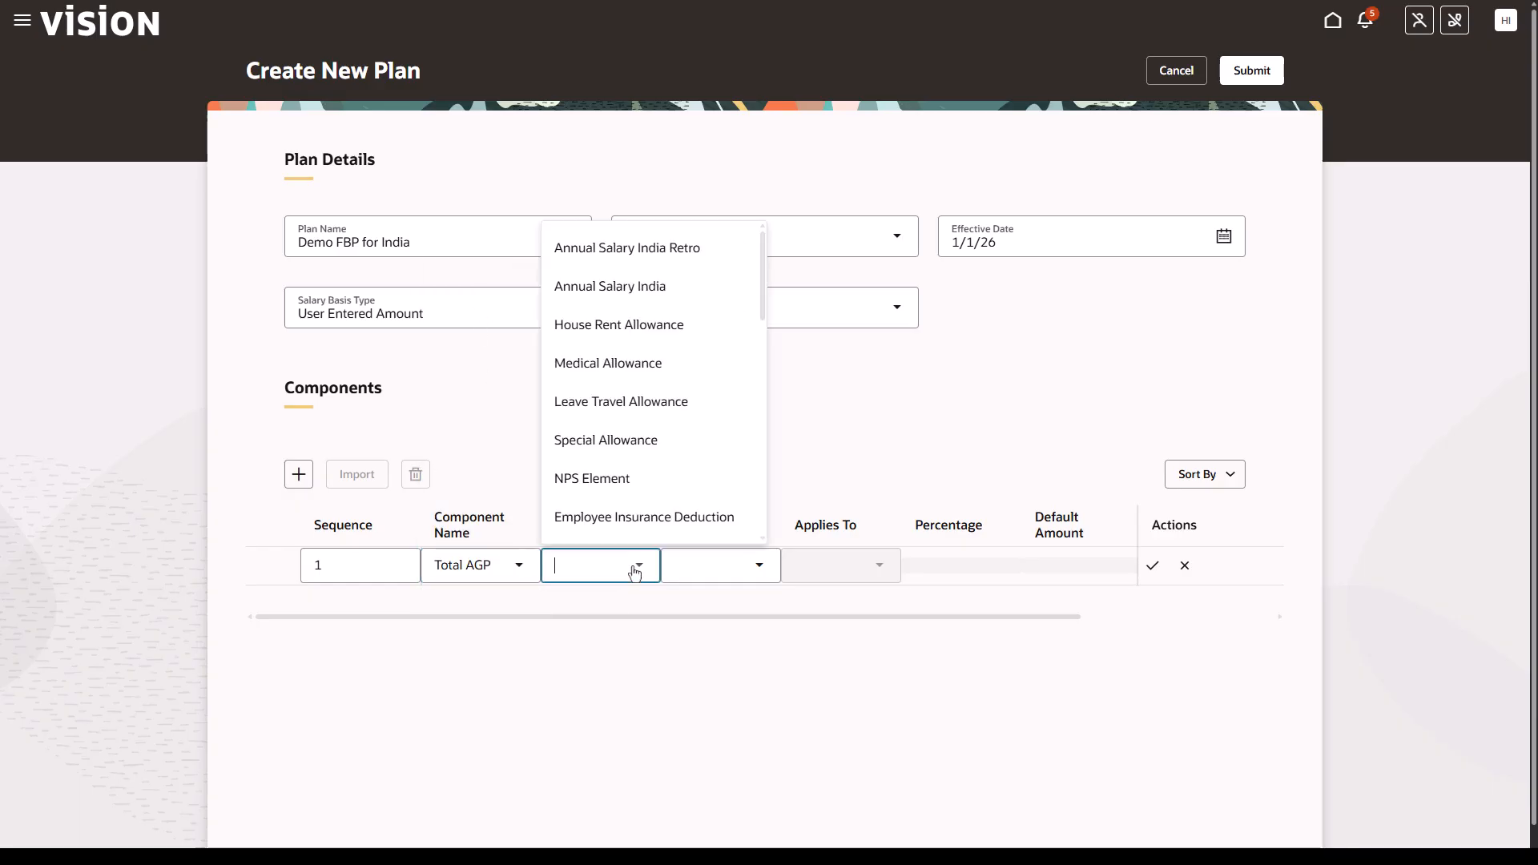
left_click(669, 304)
left_click(758, 568)
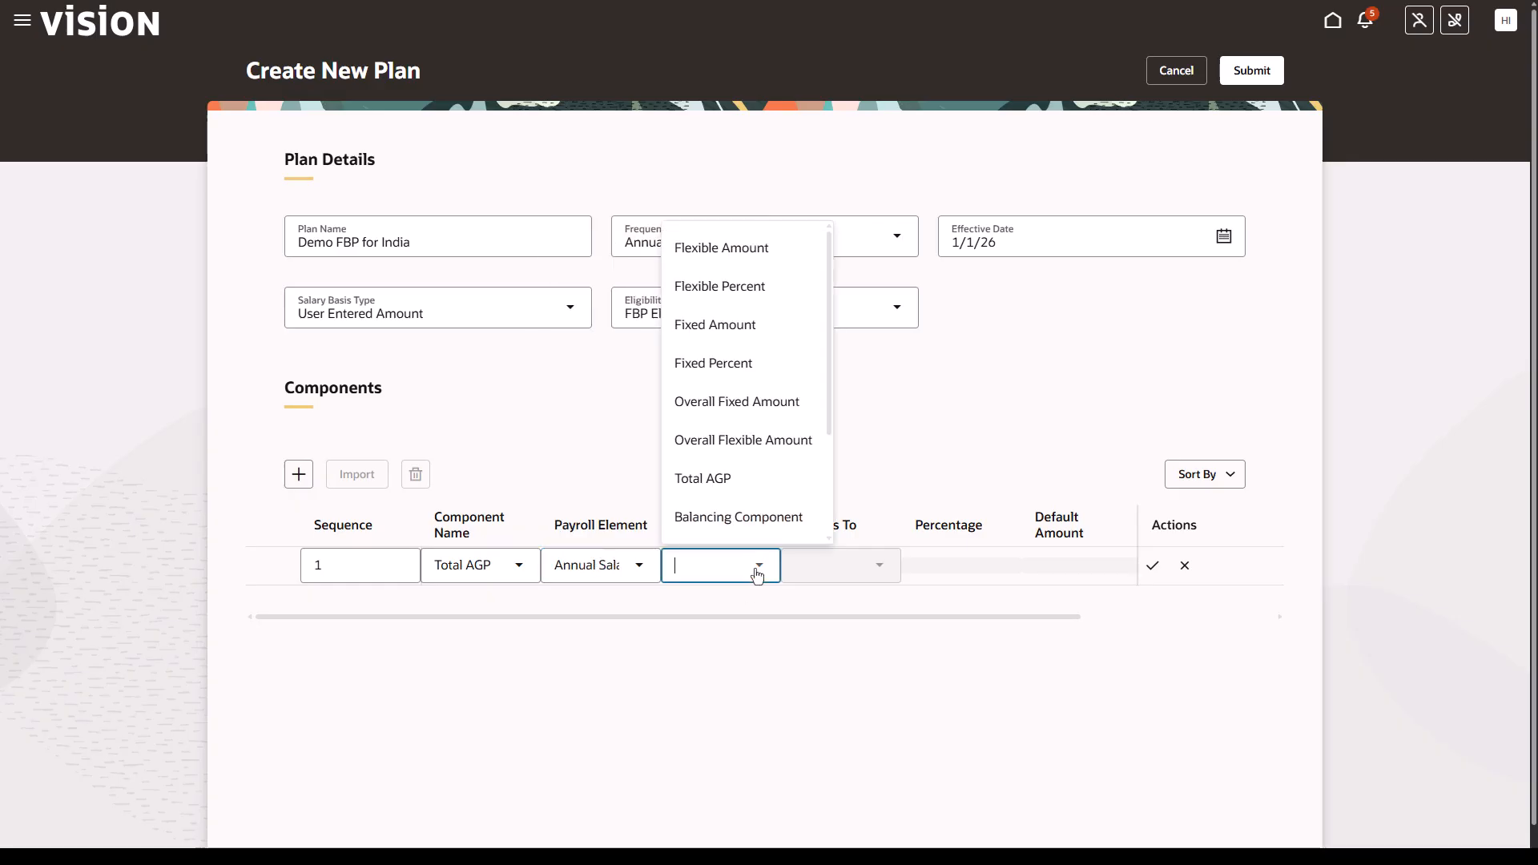
left_click(769, 494)
left_click(1152, 566)
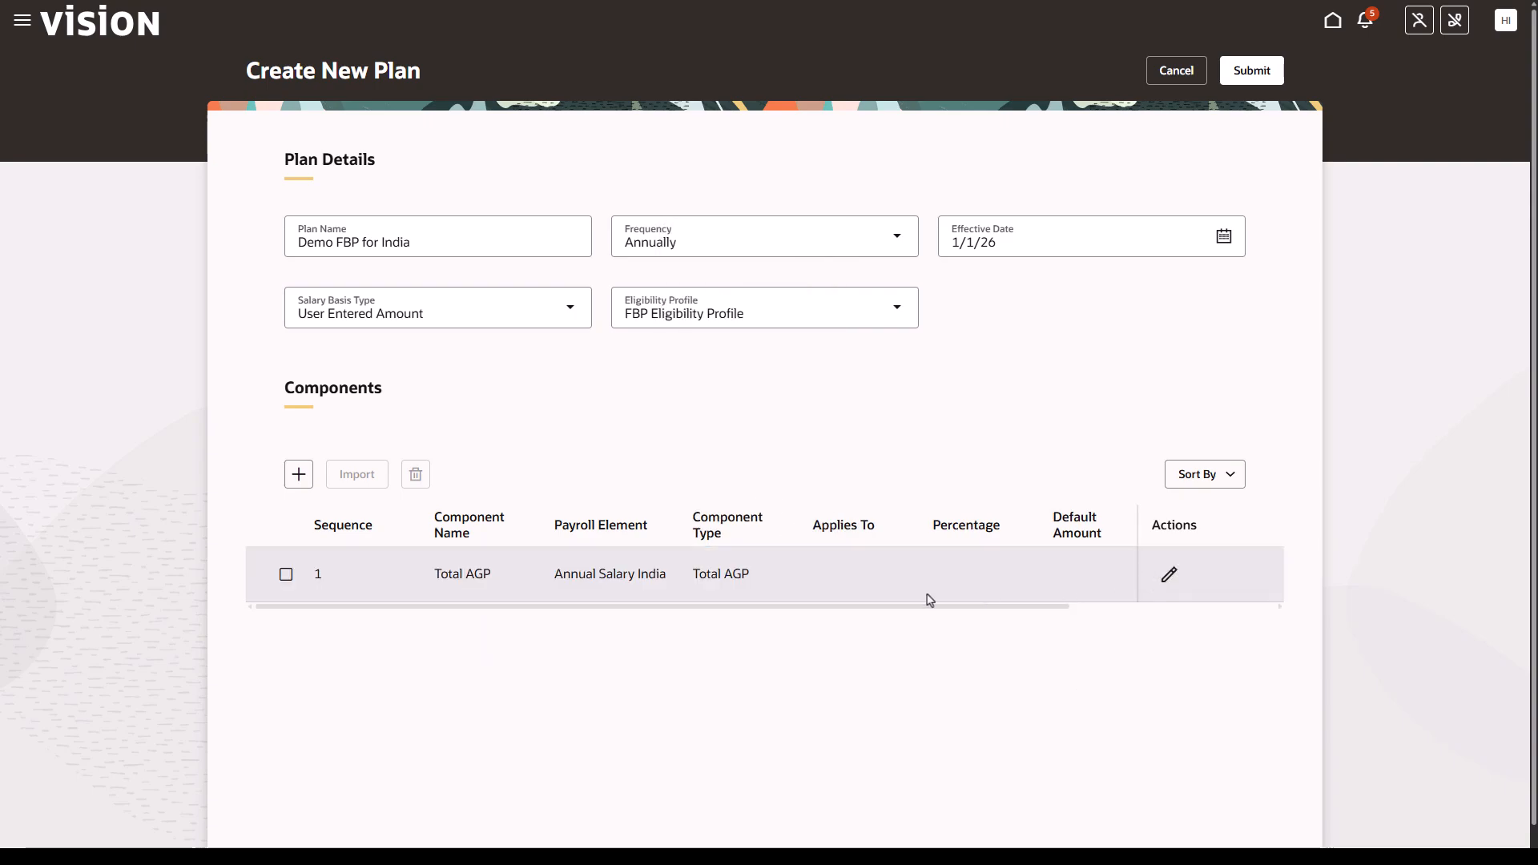
- Add component 2 Basic Salary using Basic Pay, Fixed Percent type, applying 60 percent to Total AGP
left_click(298, 475)
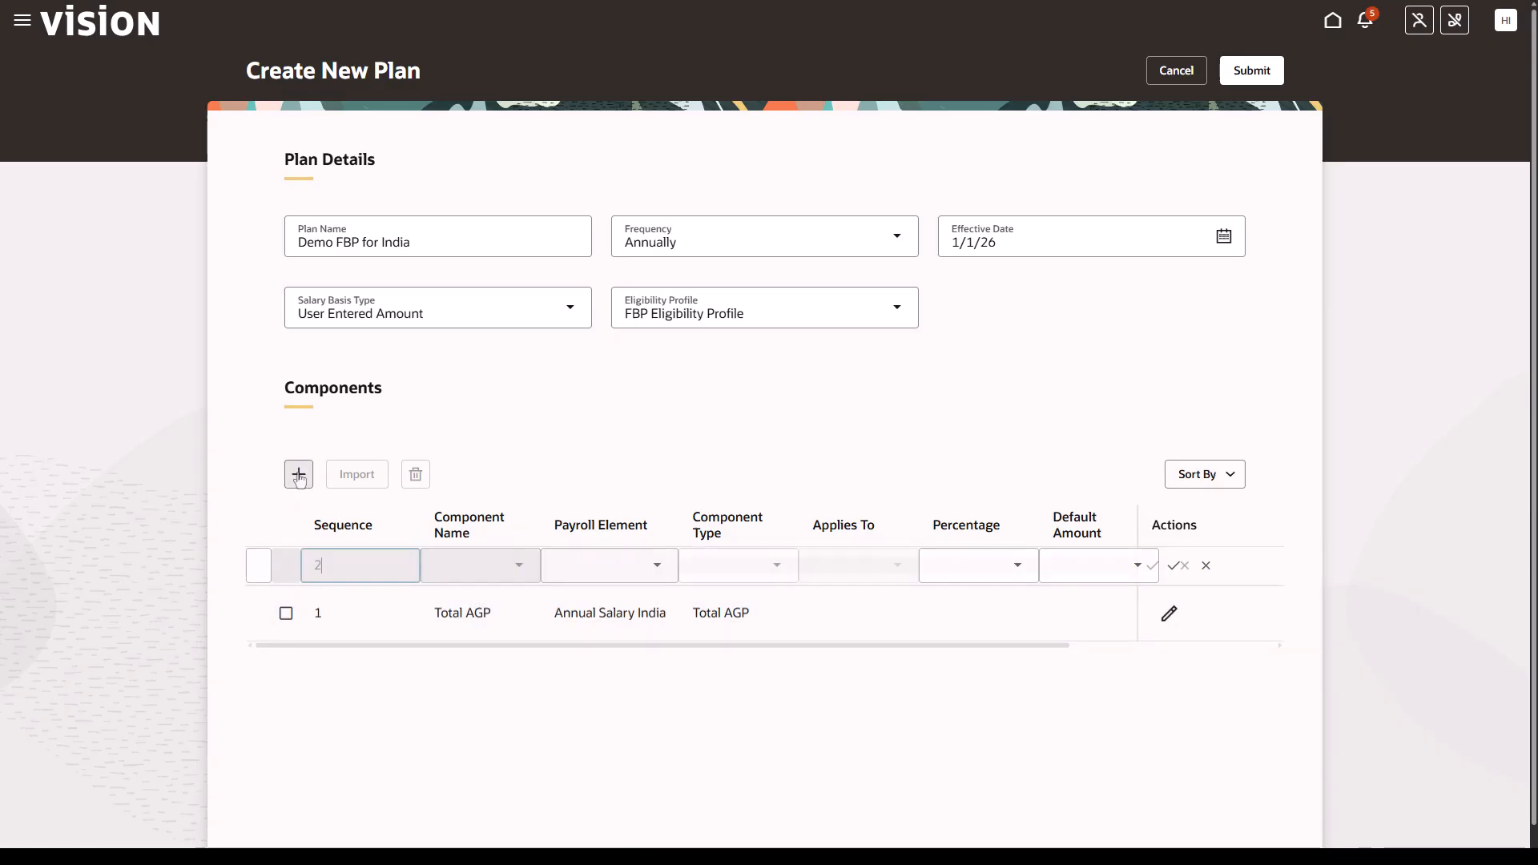
key("Tab")
type("Basic Salary")
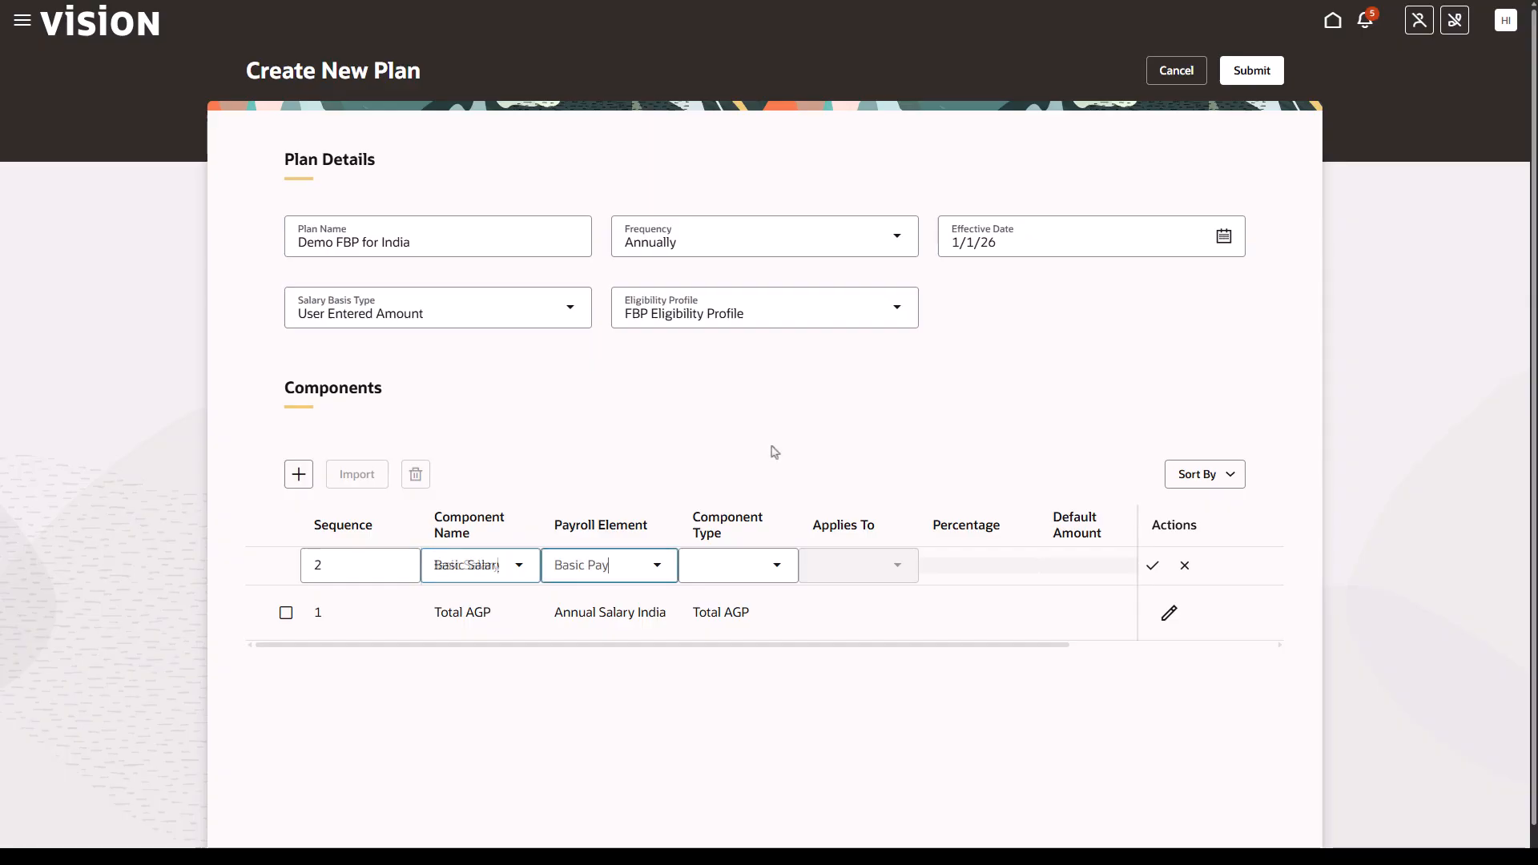
left_click(777, 566)
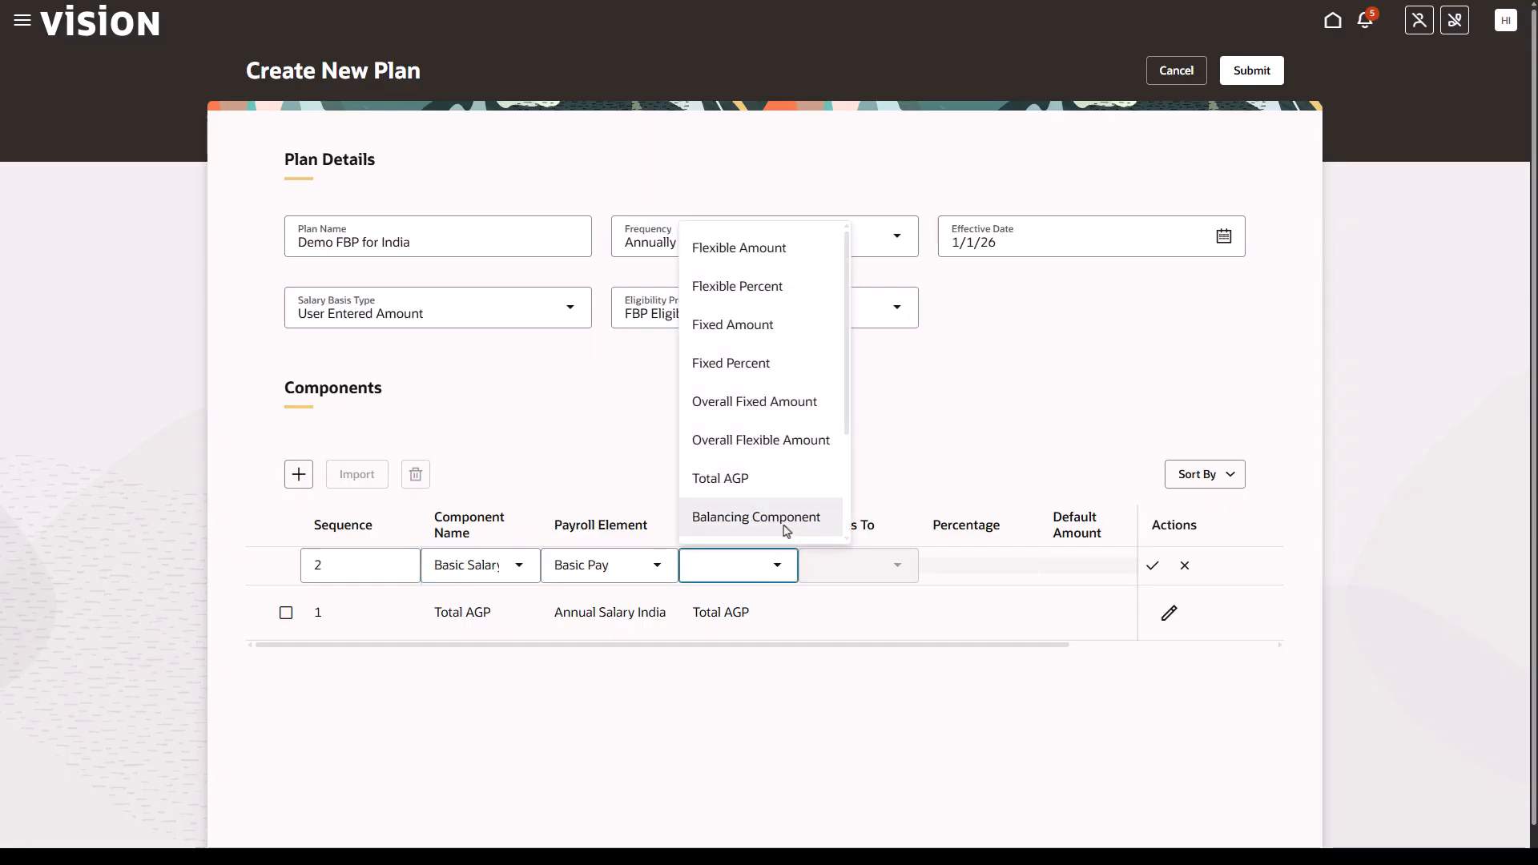
left_click(766, 363)
left_click(888, 567)
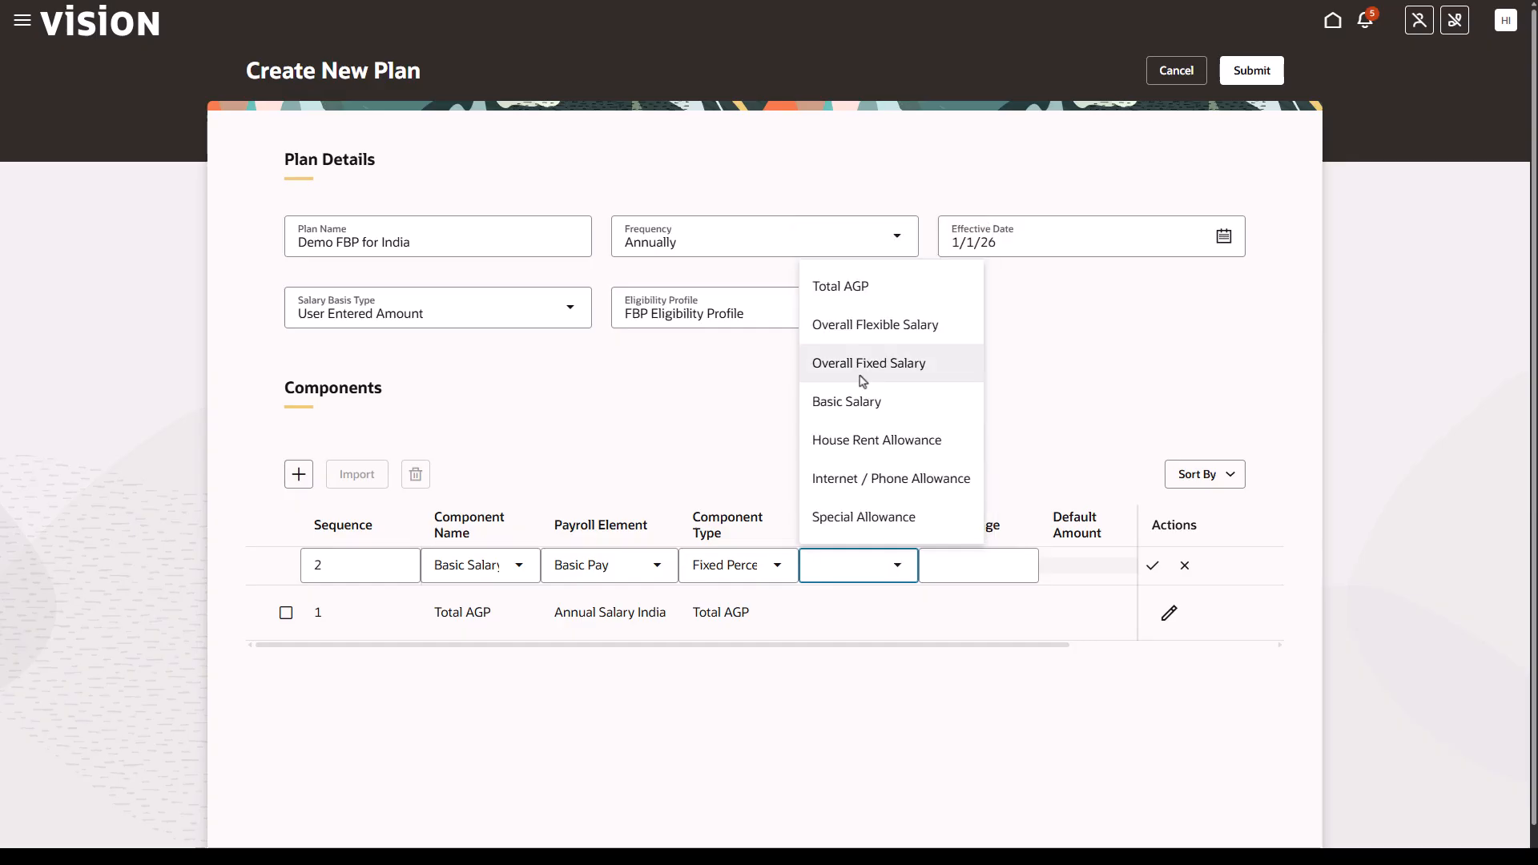
left_click(841, 301)
left_click(976, 565)
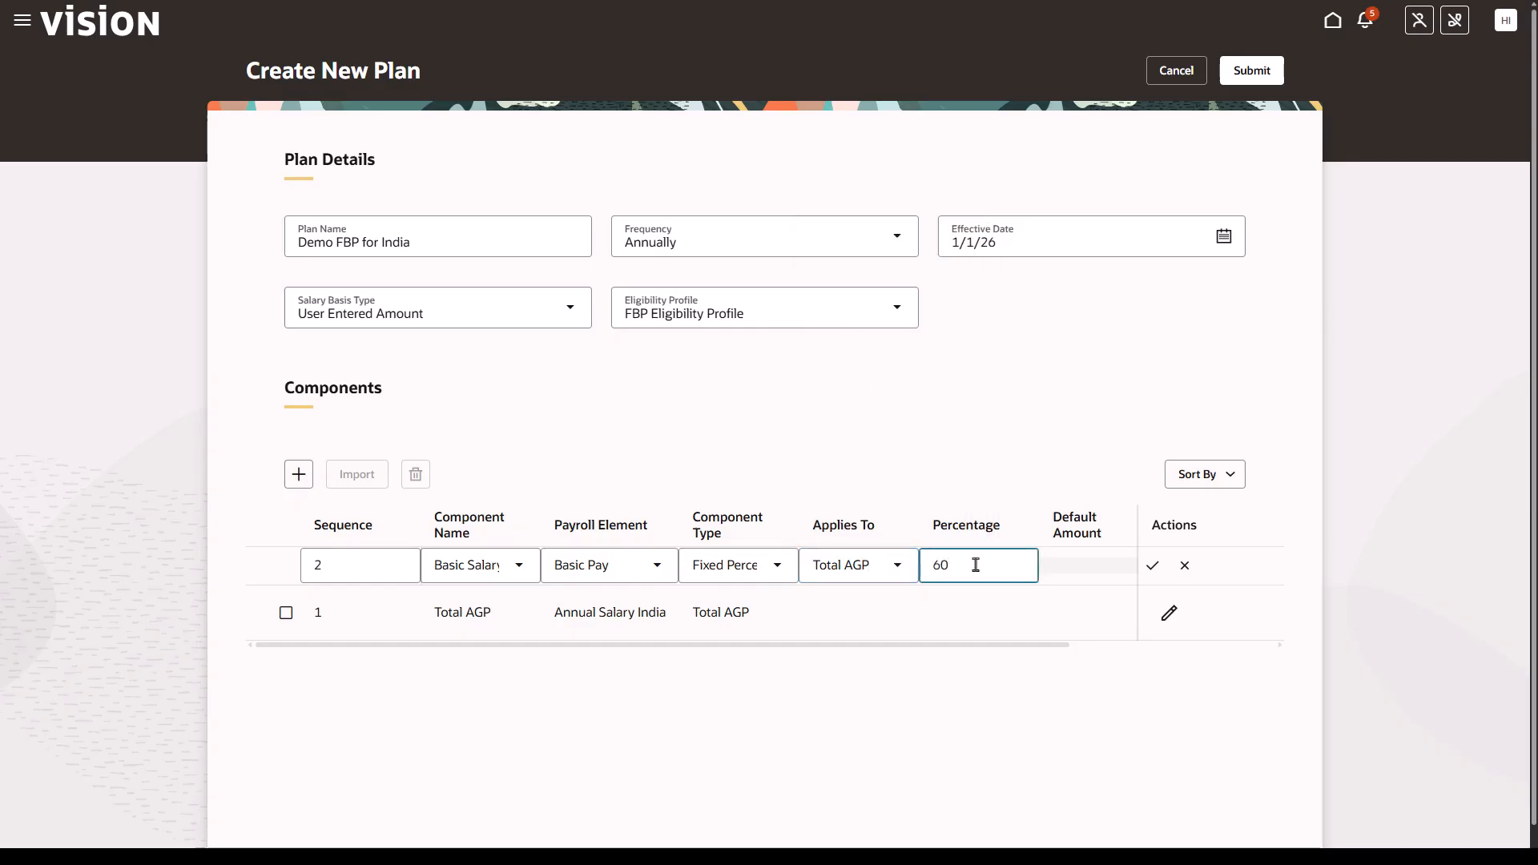
left_click(1152, 565)
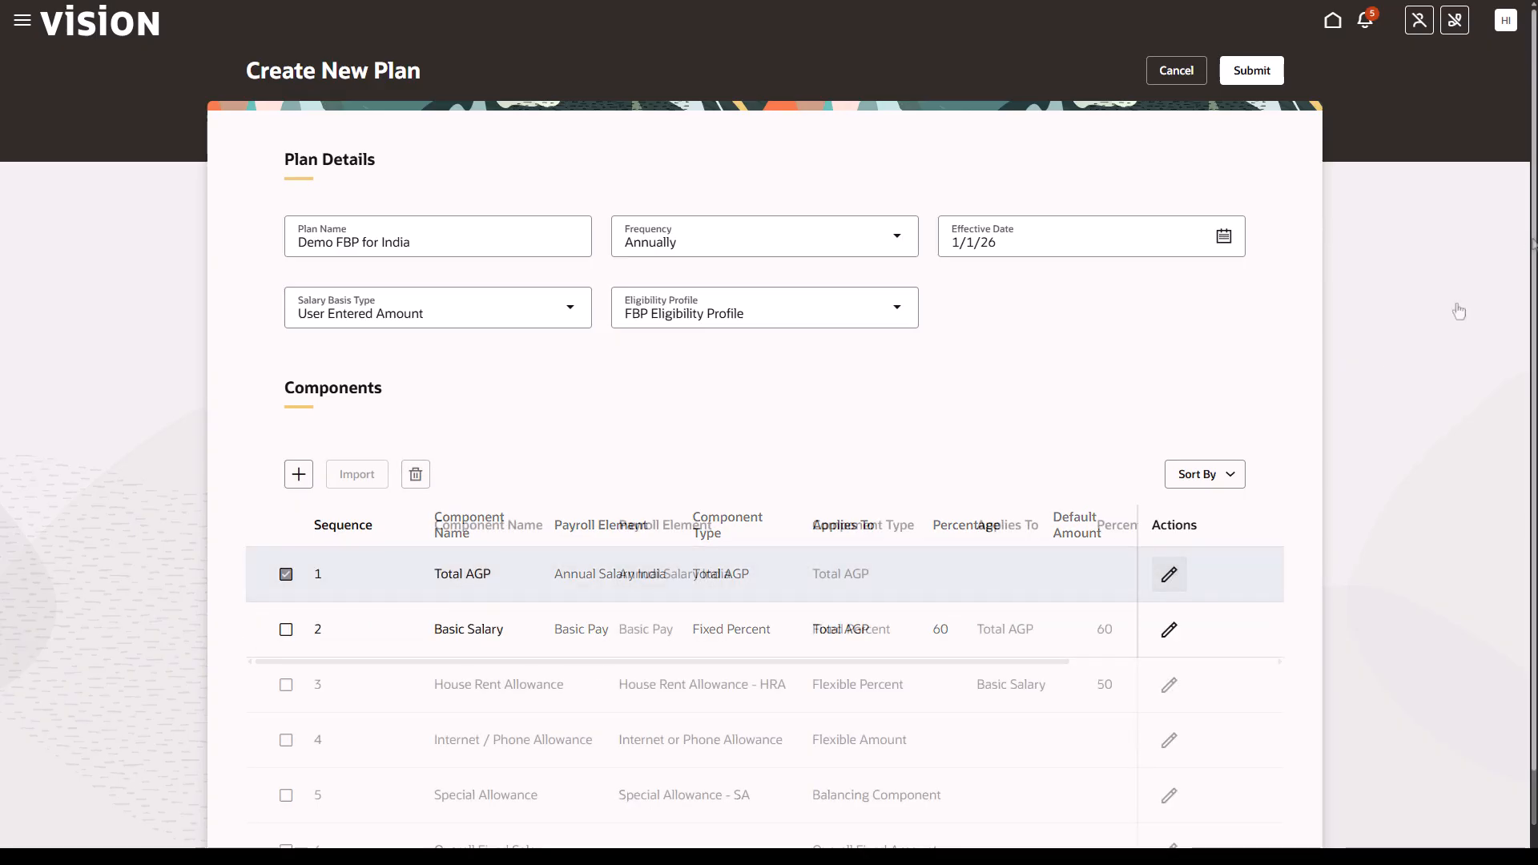
scroll(1532, 248, "down", 1)
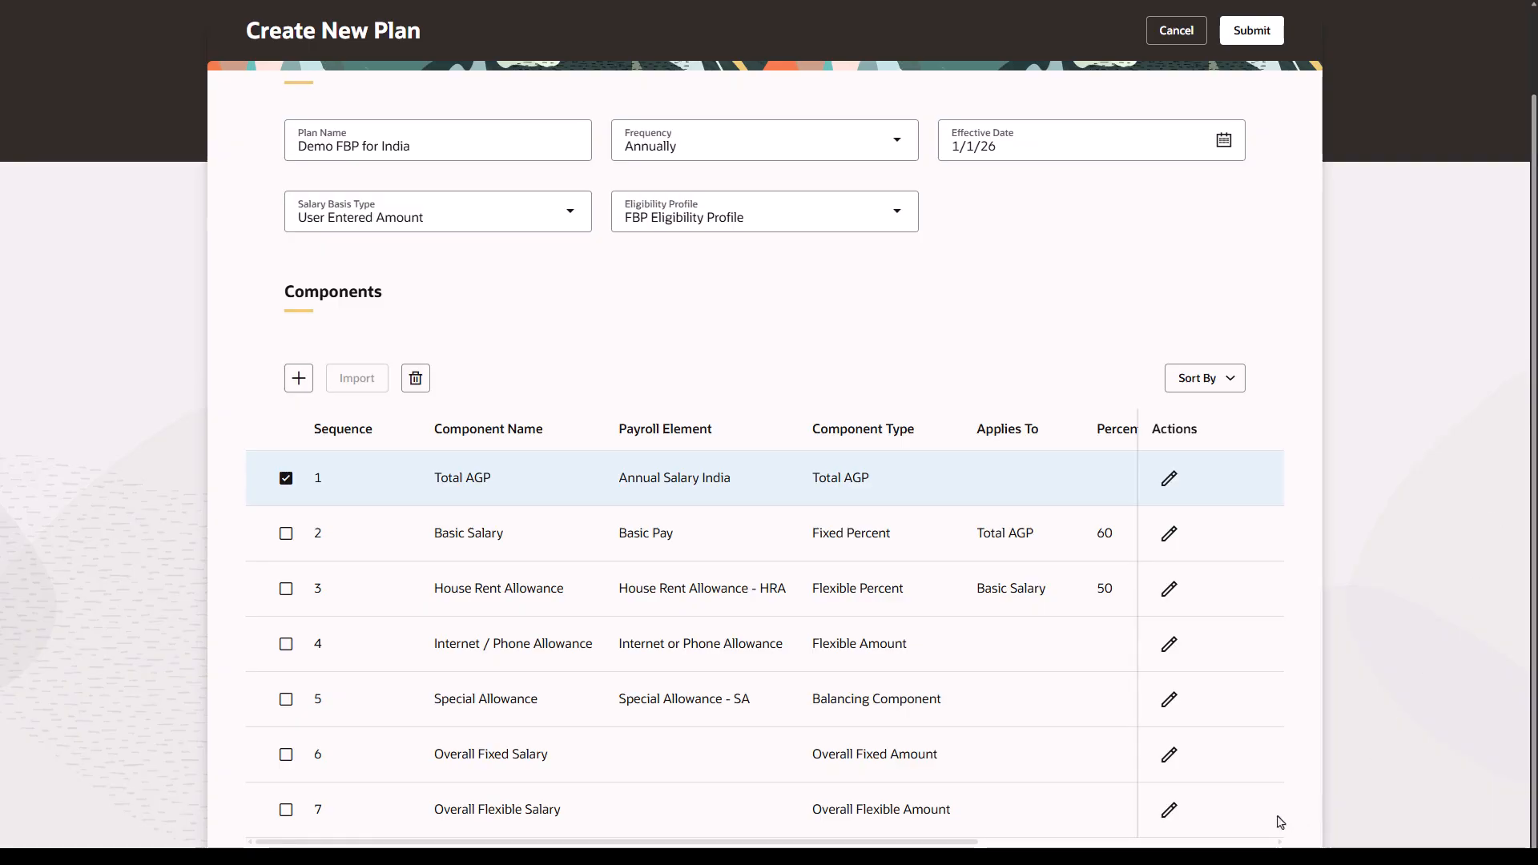
left_click_drag(932, 846, 1229, 839)
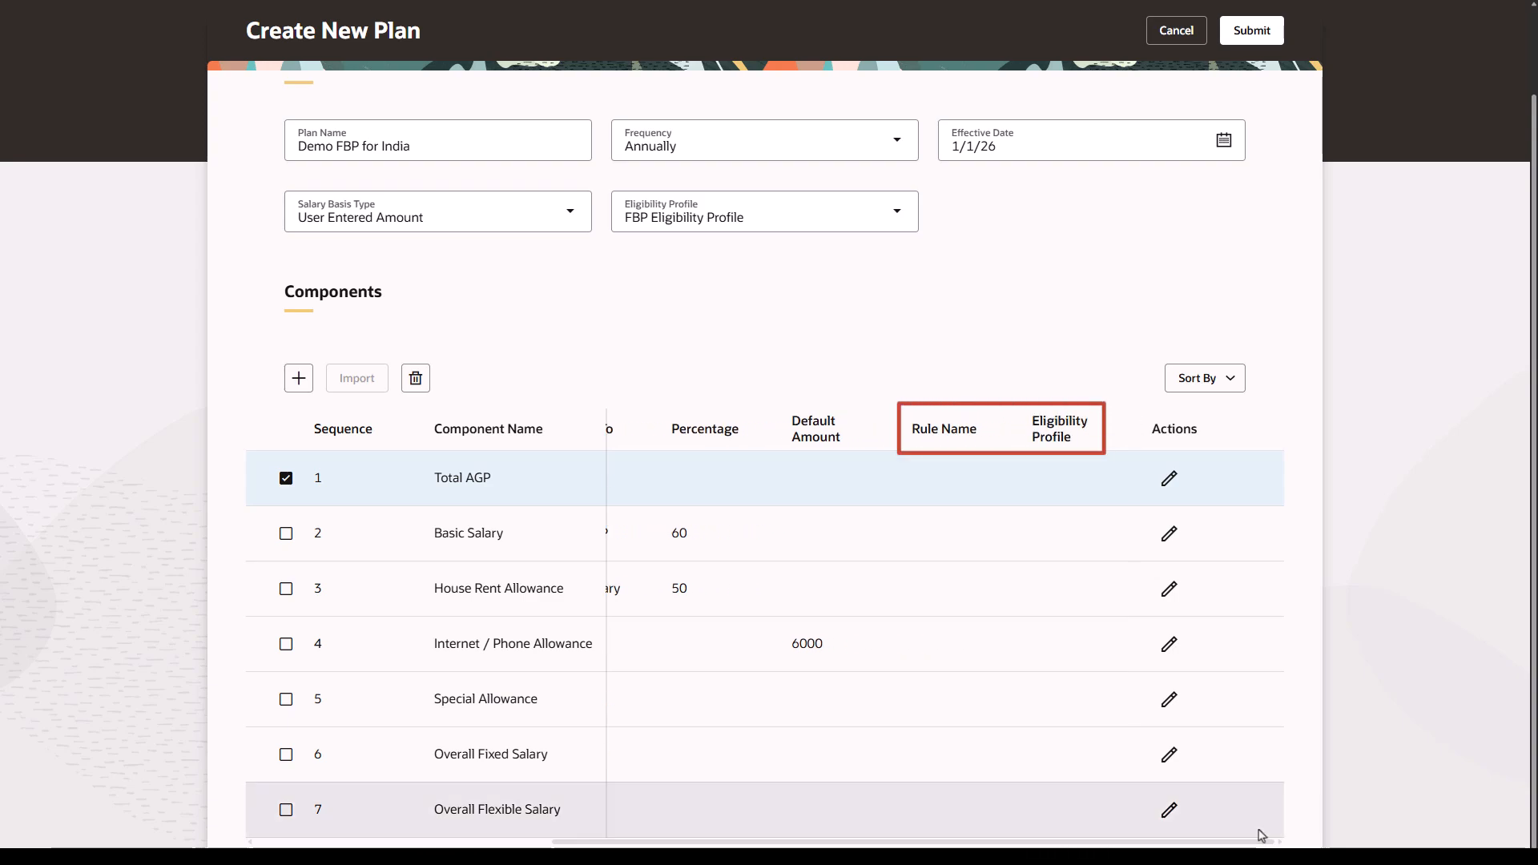
- Review the remaining component columns and submit the Demo FBP for India plan
left_click_drag(1241, 842, 879, 845)
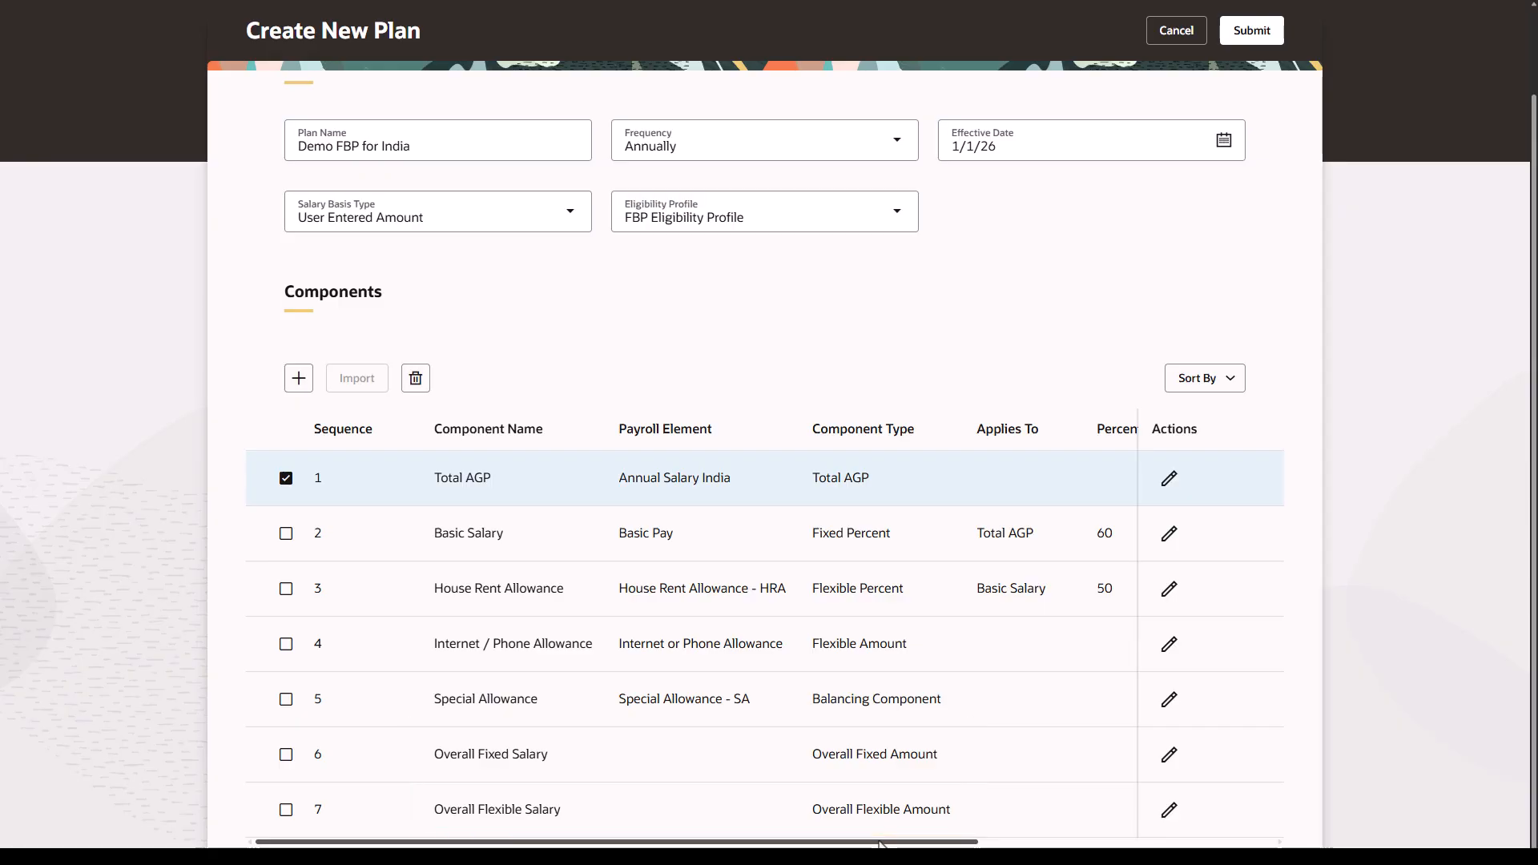
left_click(1254, 30)
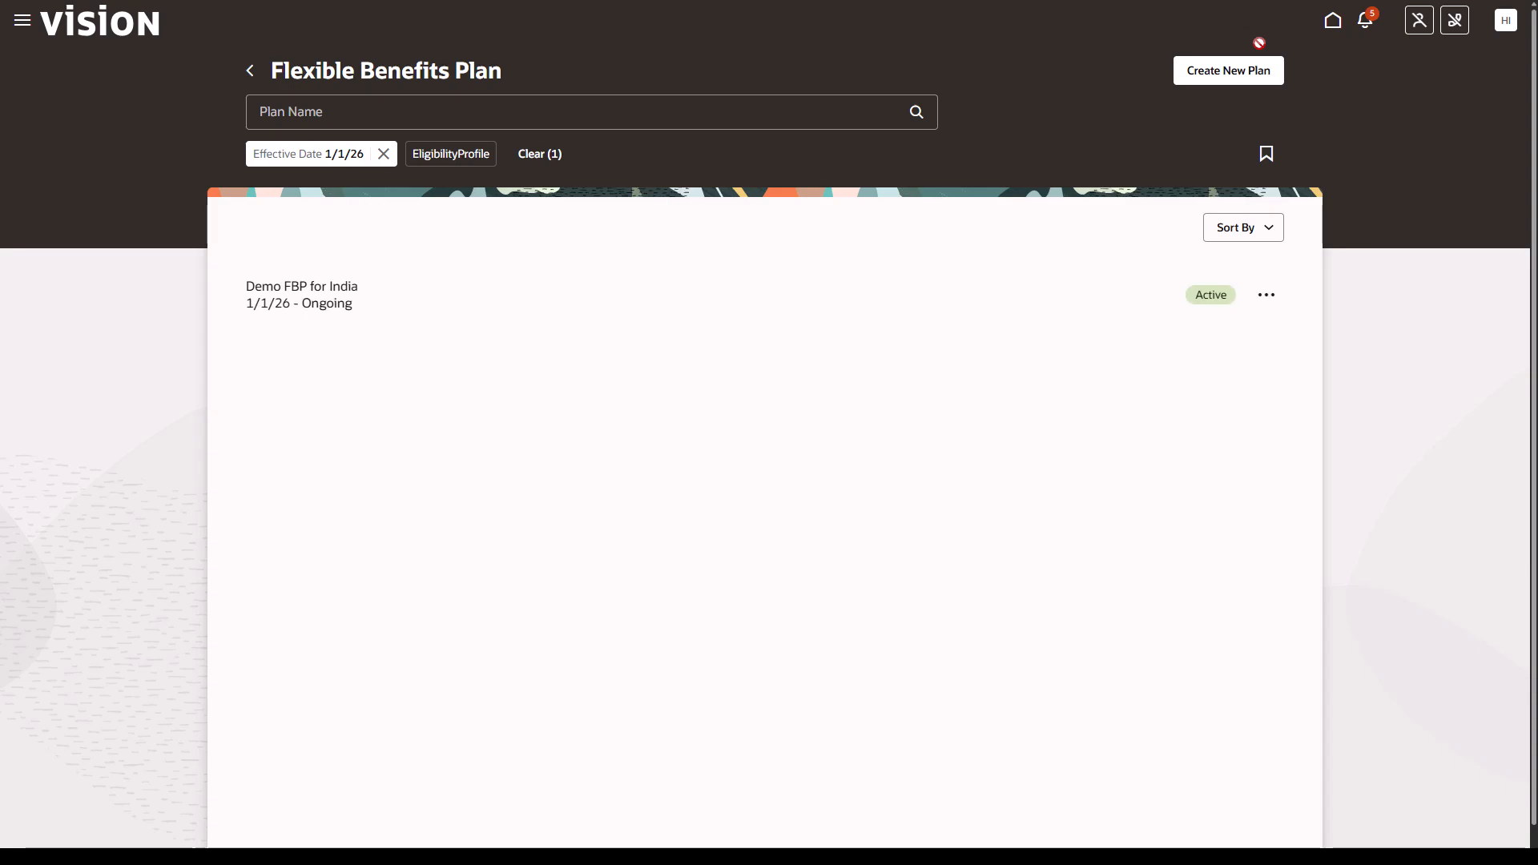
- Open Payroll Activity Center from My Client Groups and start submitting a new flow
left_click(1332, 24)
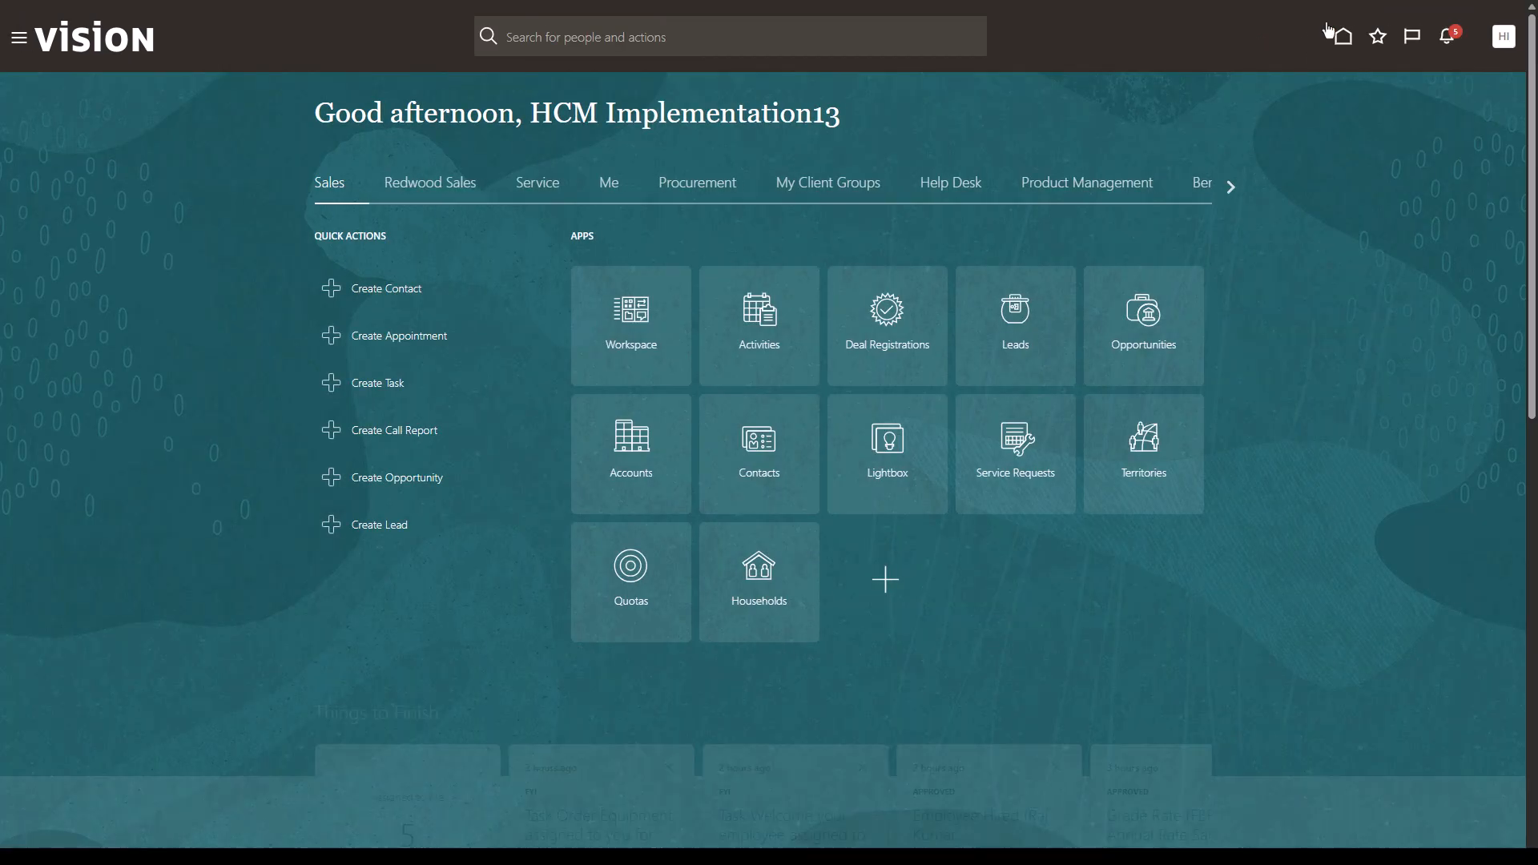
left_click(842, 186)
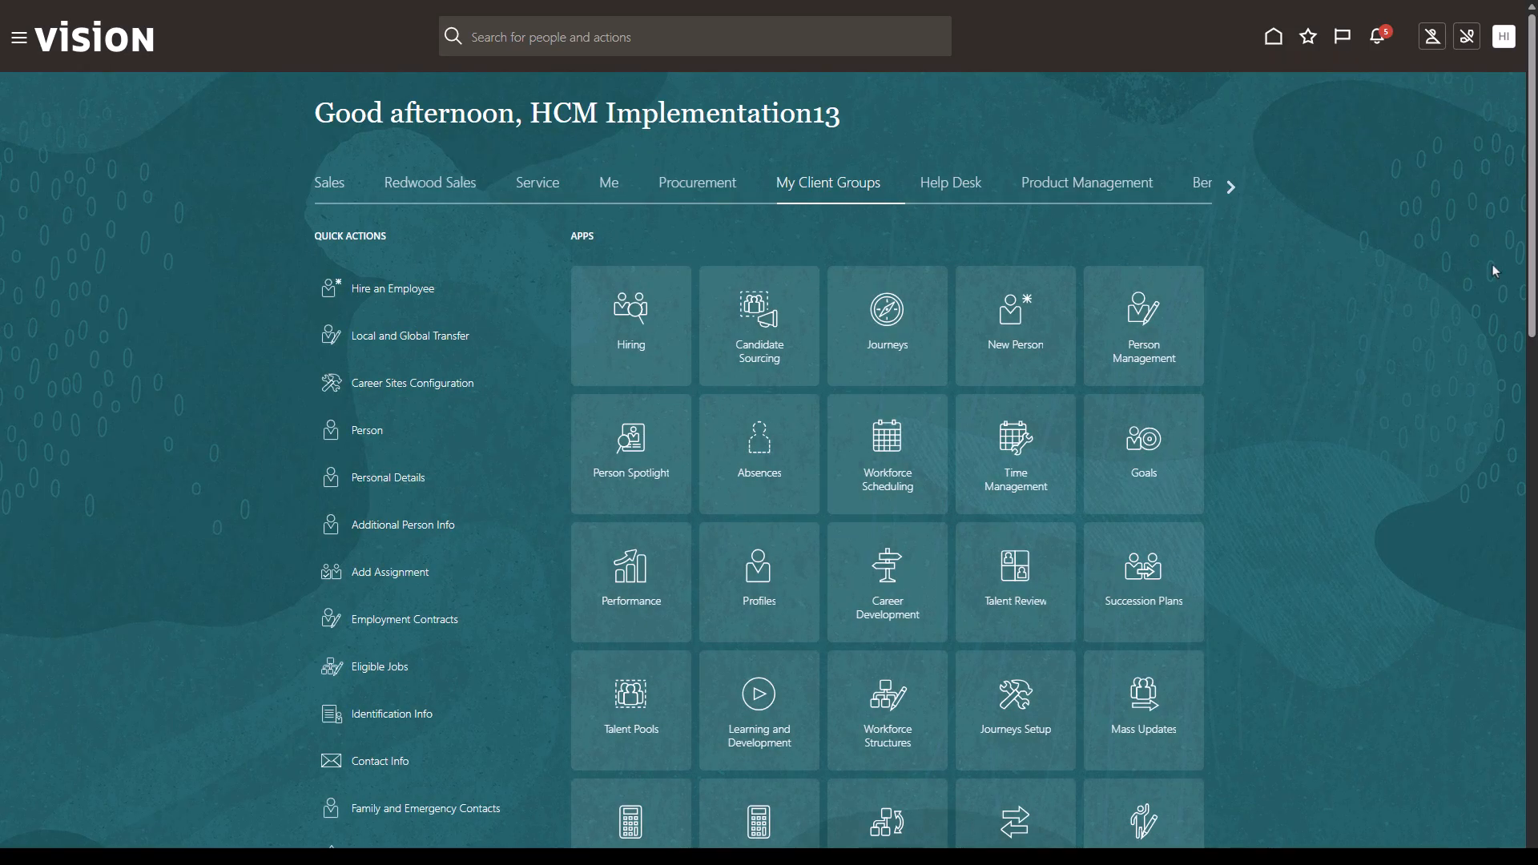
scroll(1063, 473, "down", 5)
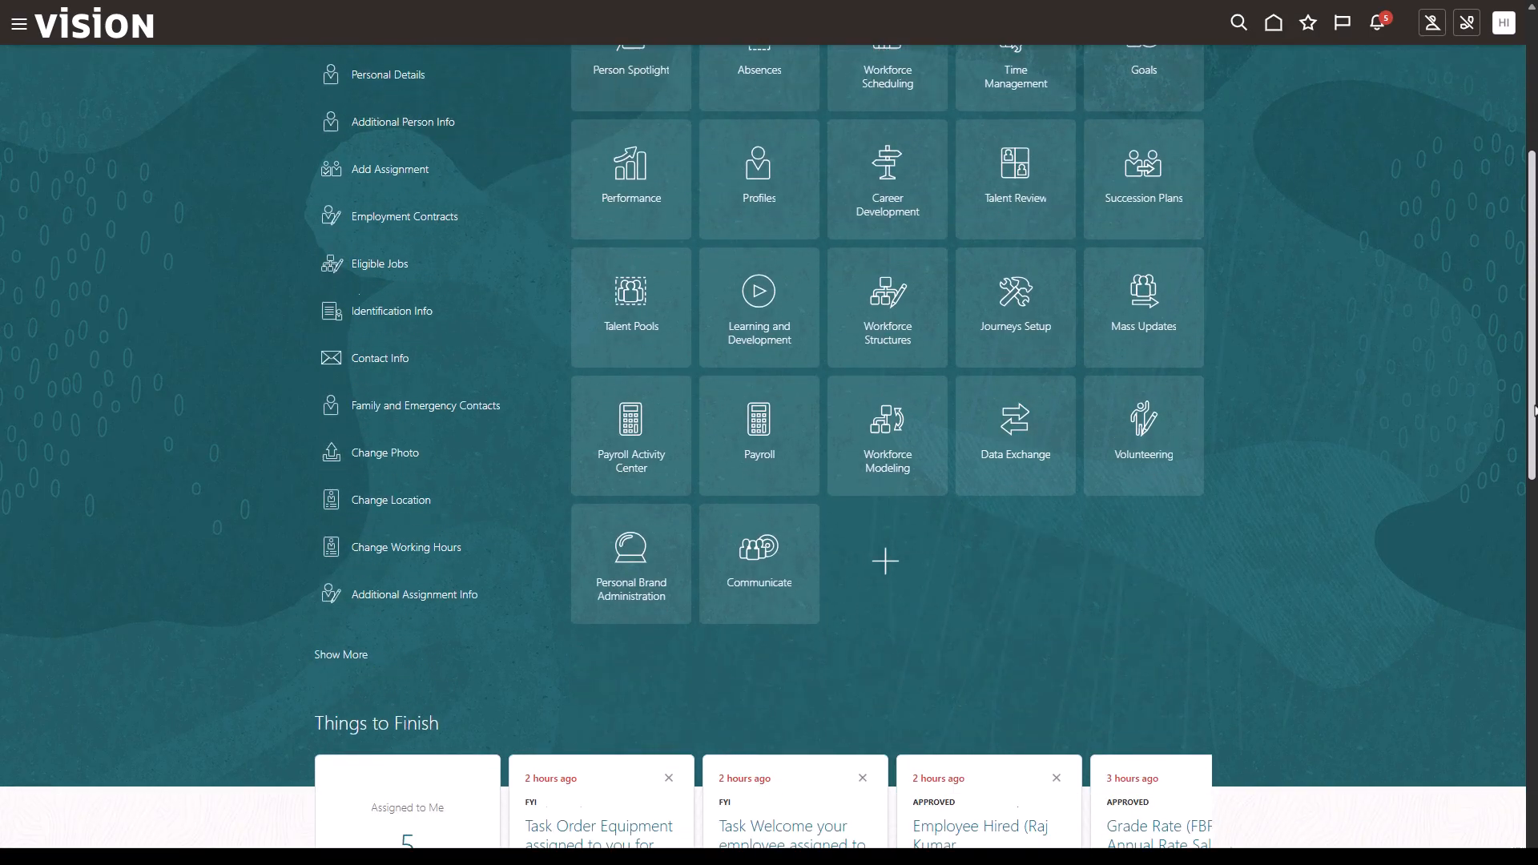
left_click(631, 396)
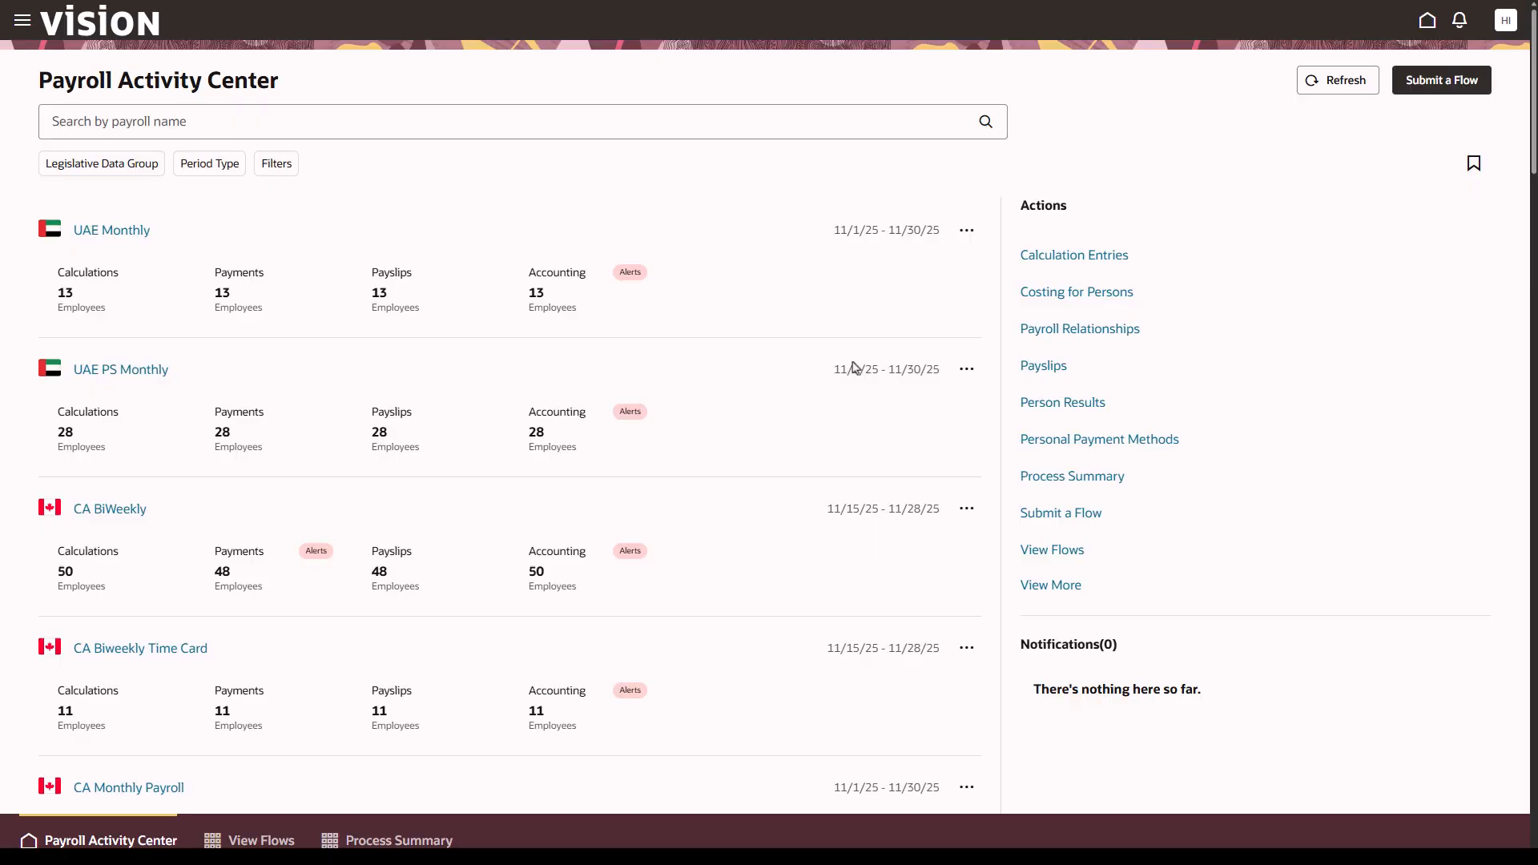
left_click(1440, 82)
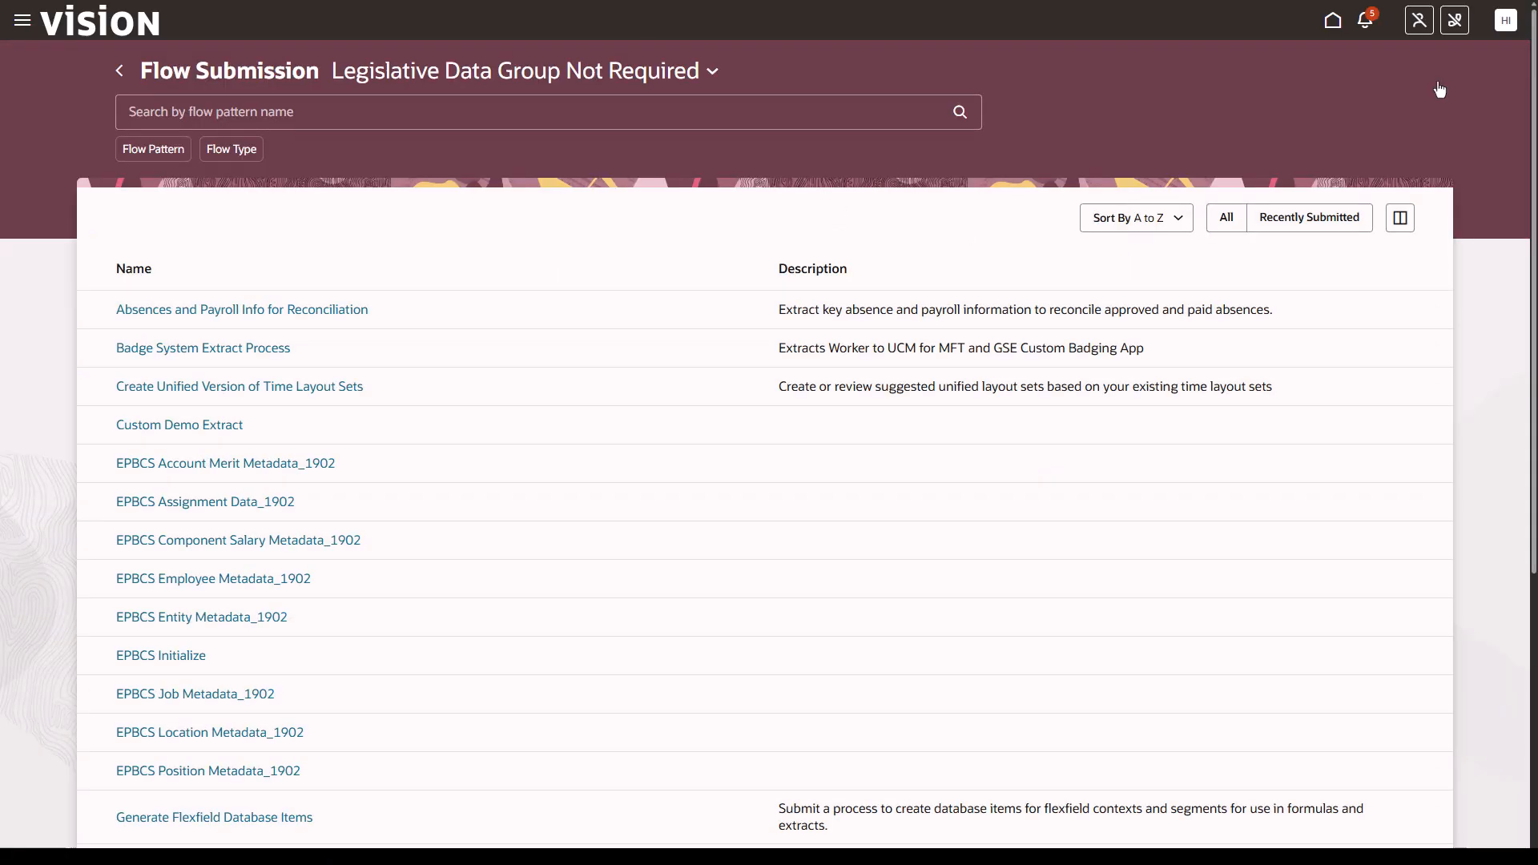
- Switch to IN Legislative Data Group and open the Run India Flexible Benefit Plan Process for Employees flow
left_click(712, 72)
type("IN")
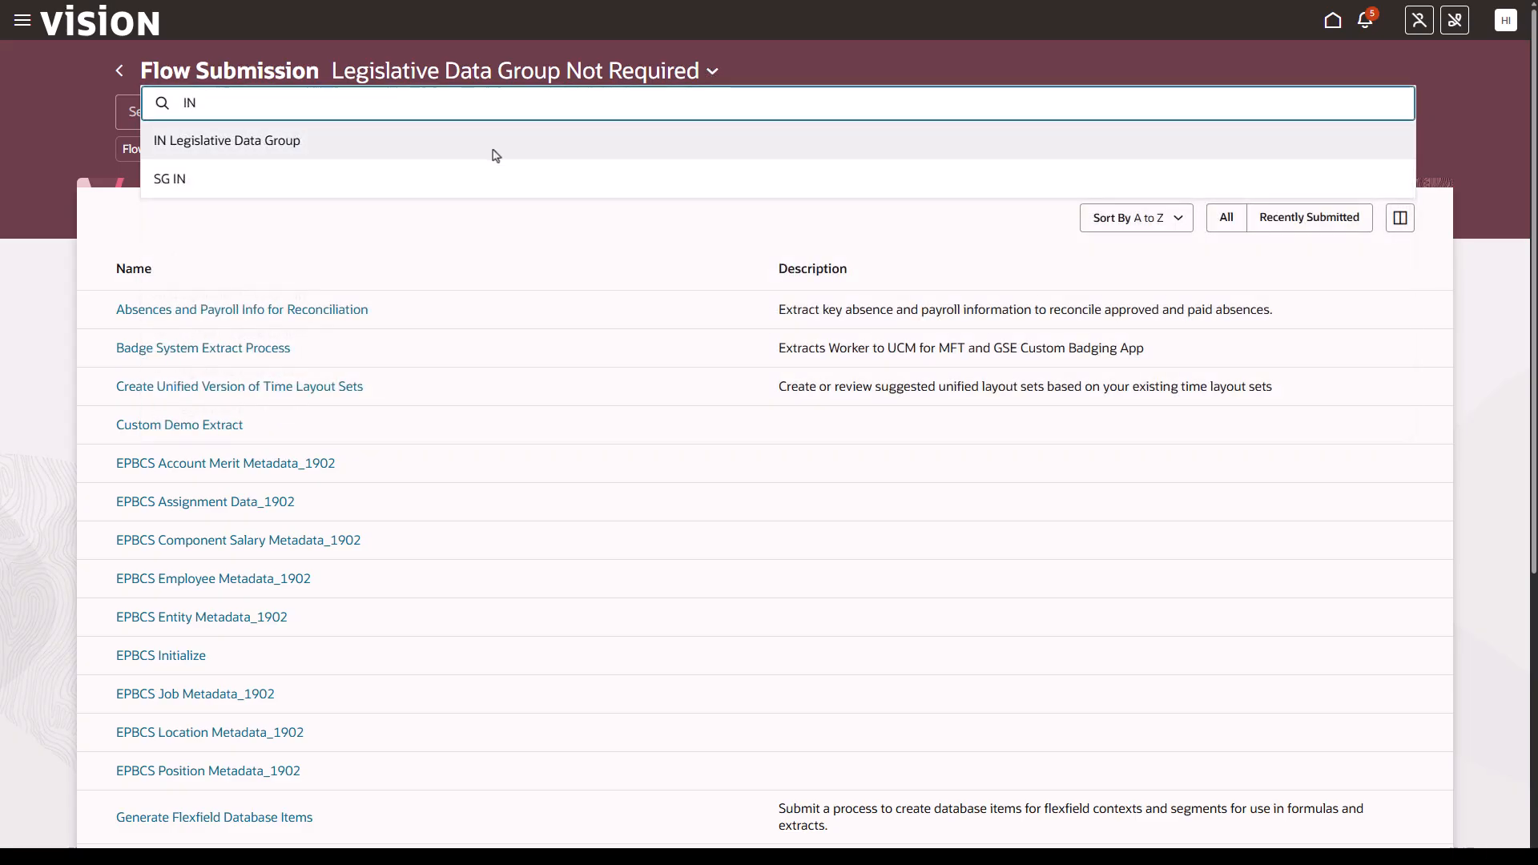
left_click(493, 149)
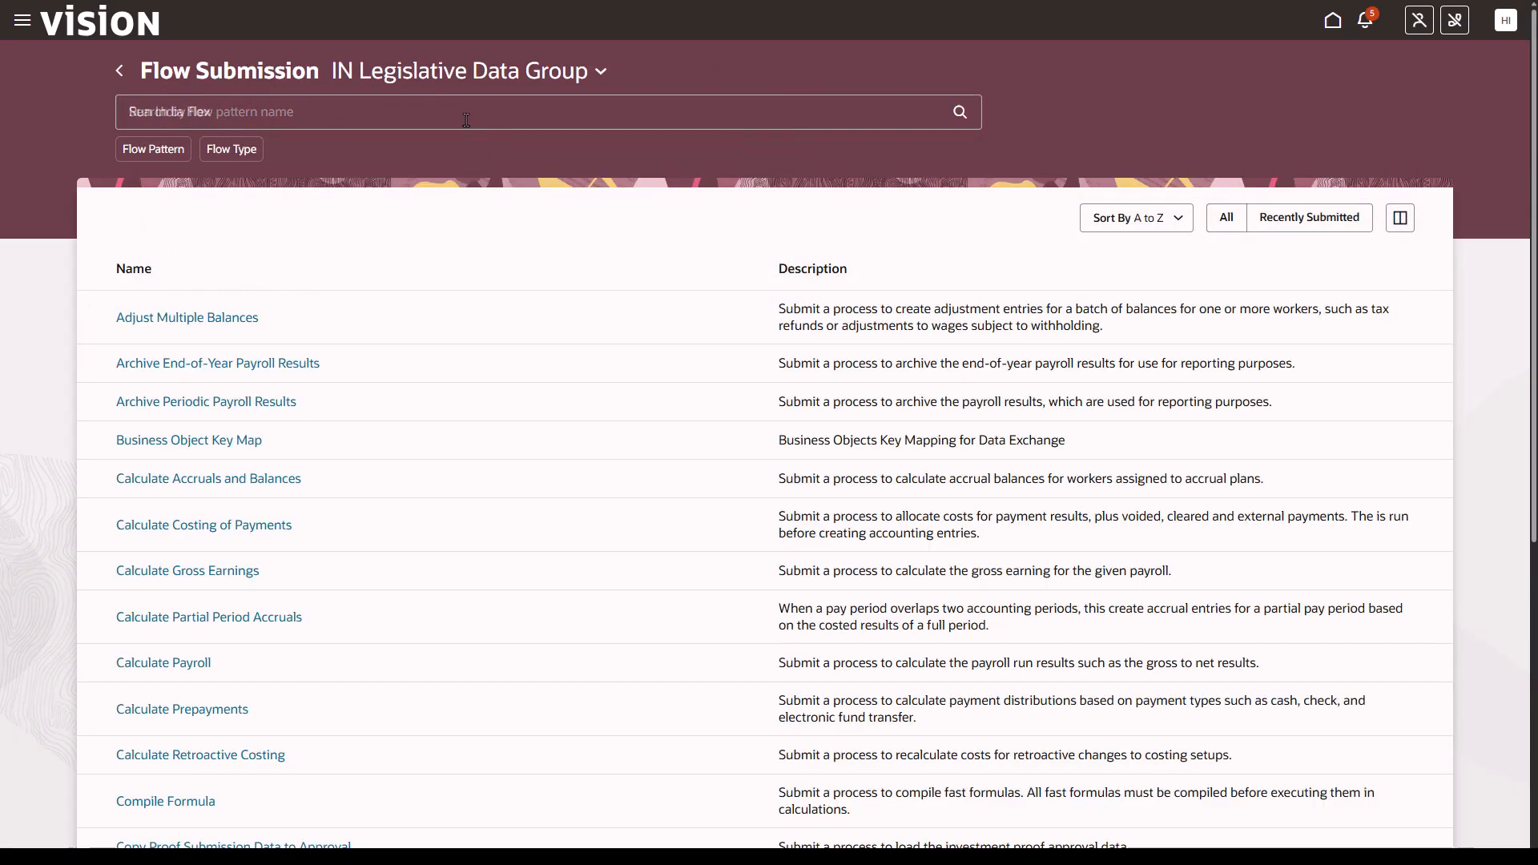
type("Run India Flex")
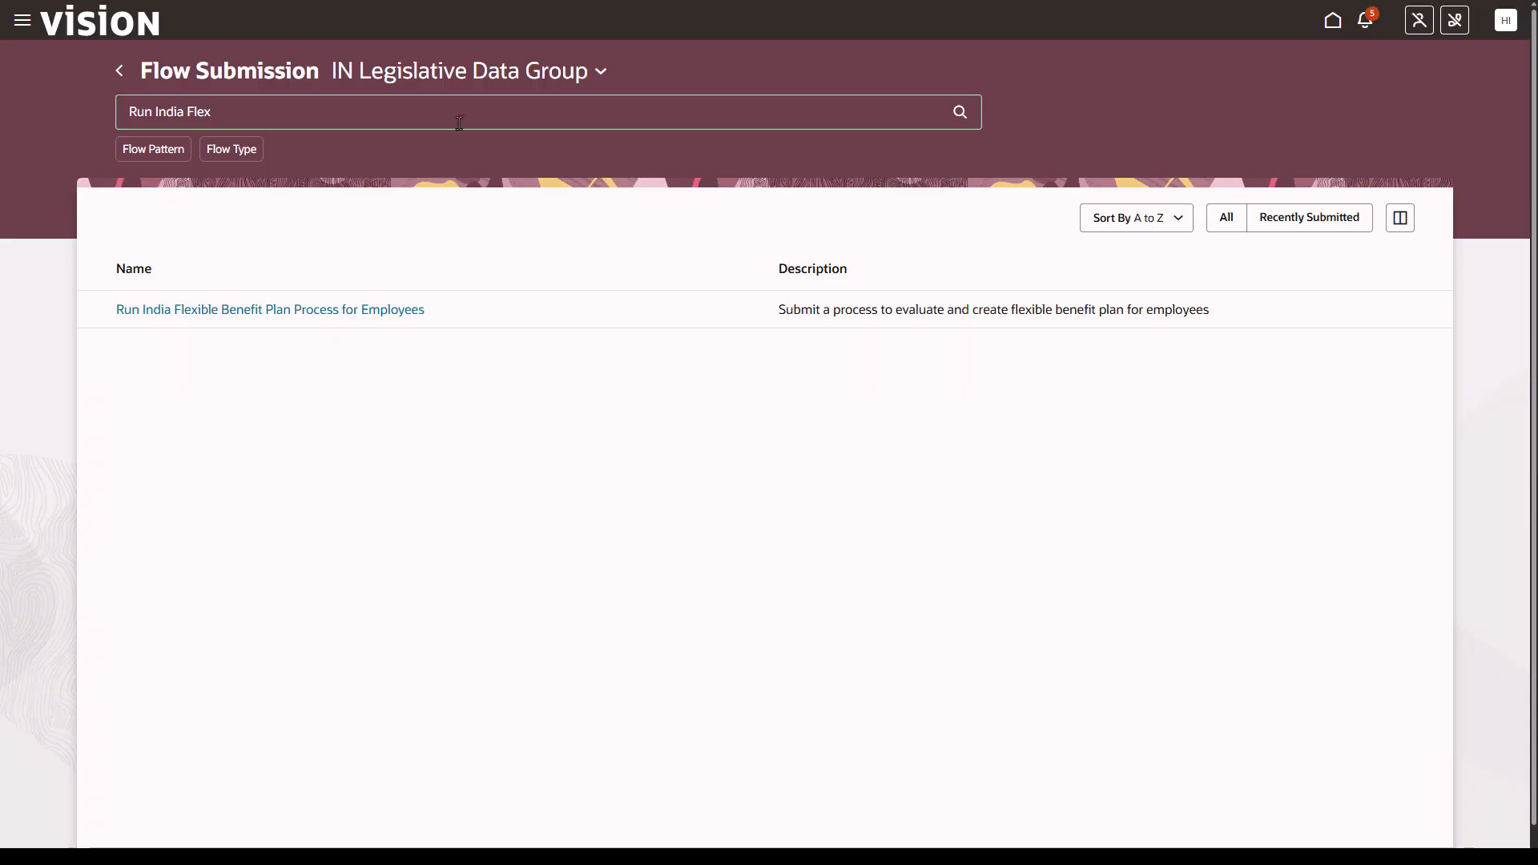
left_click(333, 312)
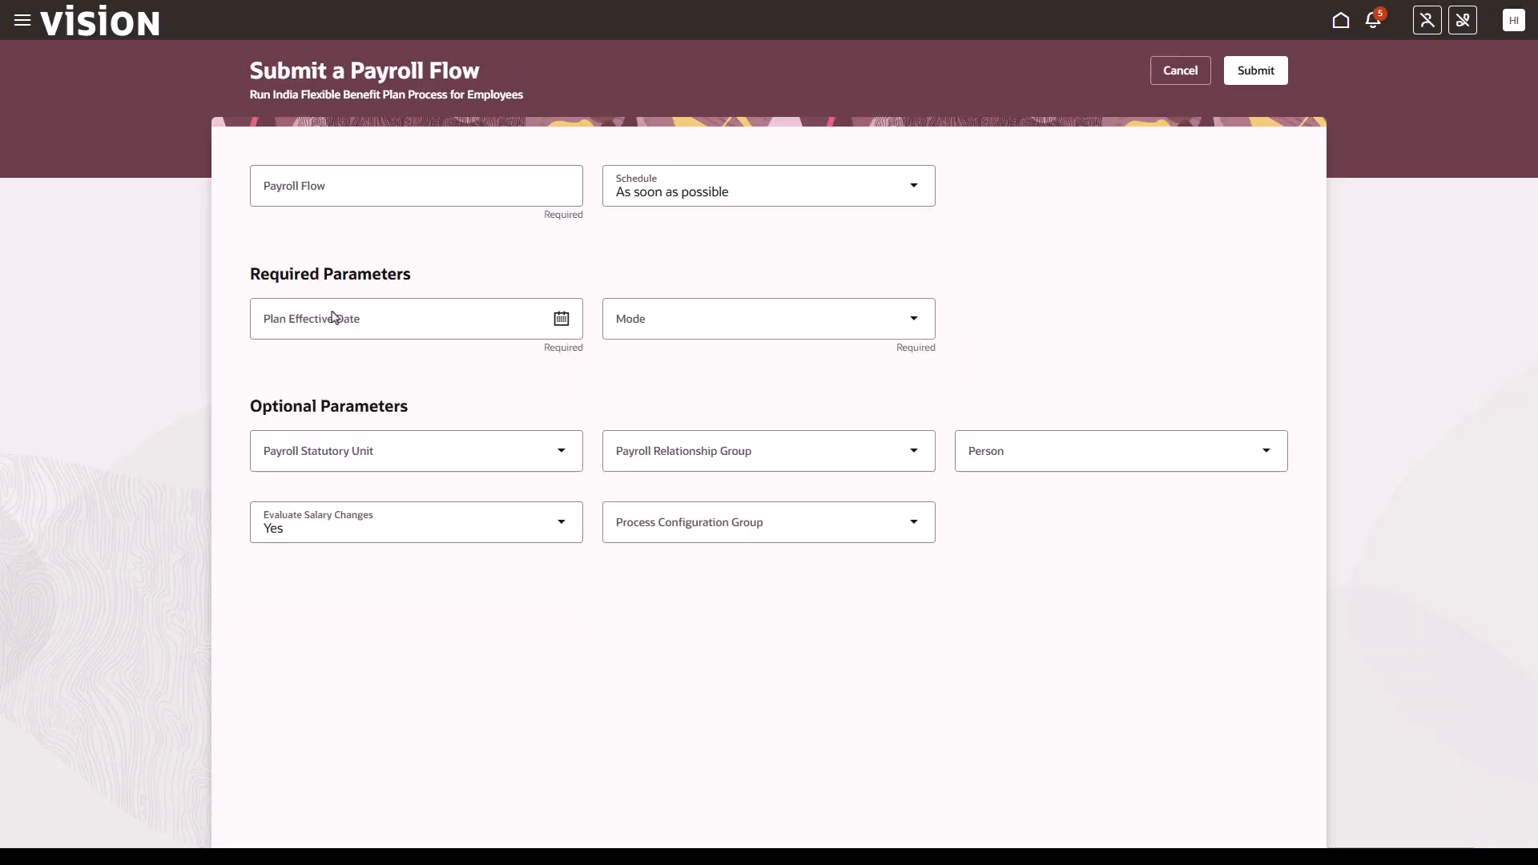
- Name the payroll flow FBP Payroll Flow for plus the employee's name, with plan effective date 1/1/26 and mode Commit
left_click(334, 192)
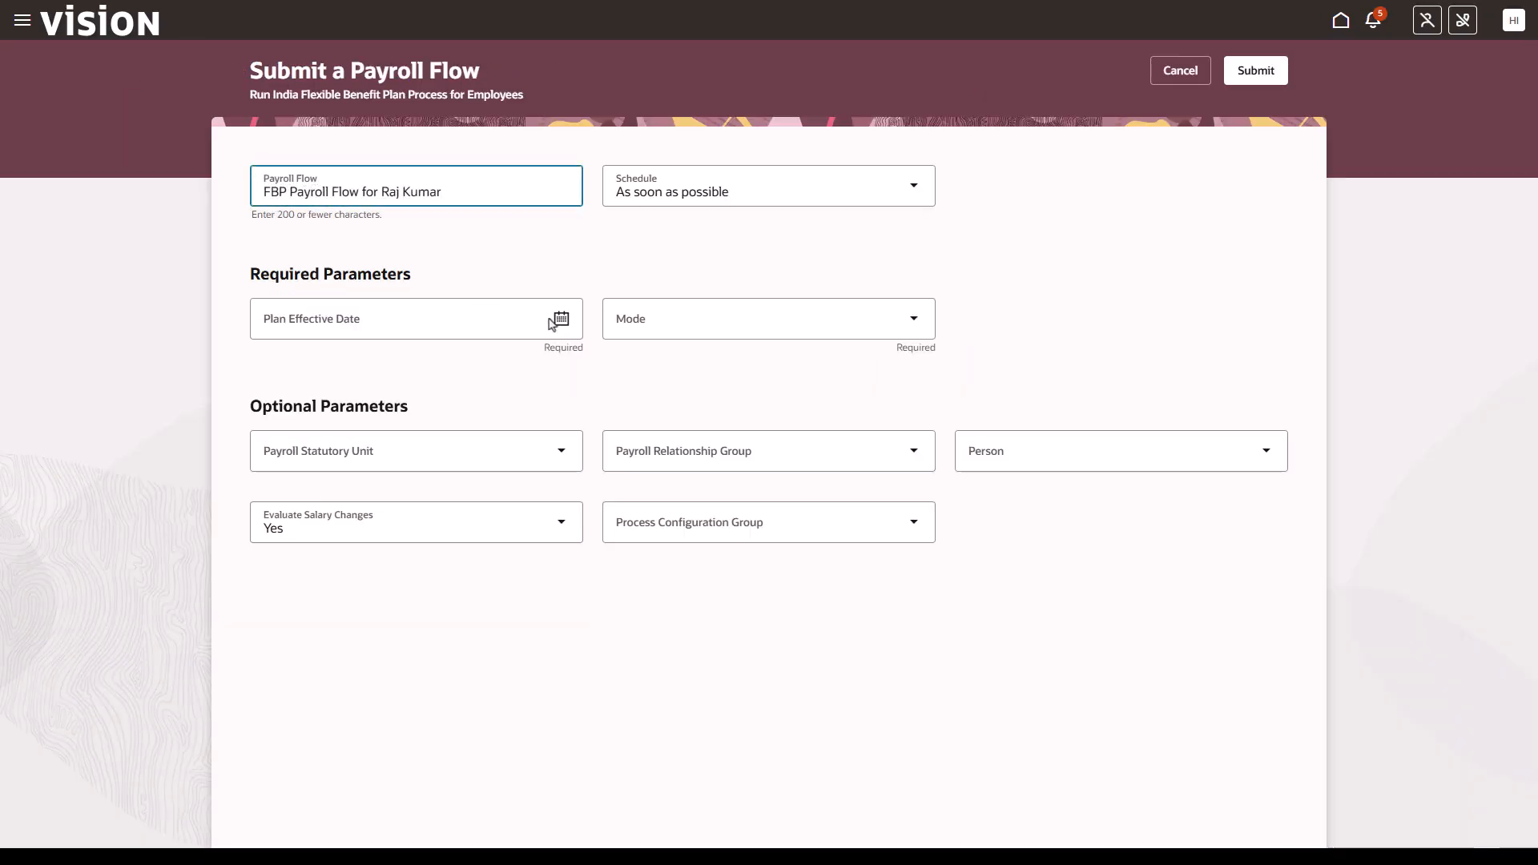
left_click(561, 323)
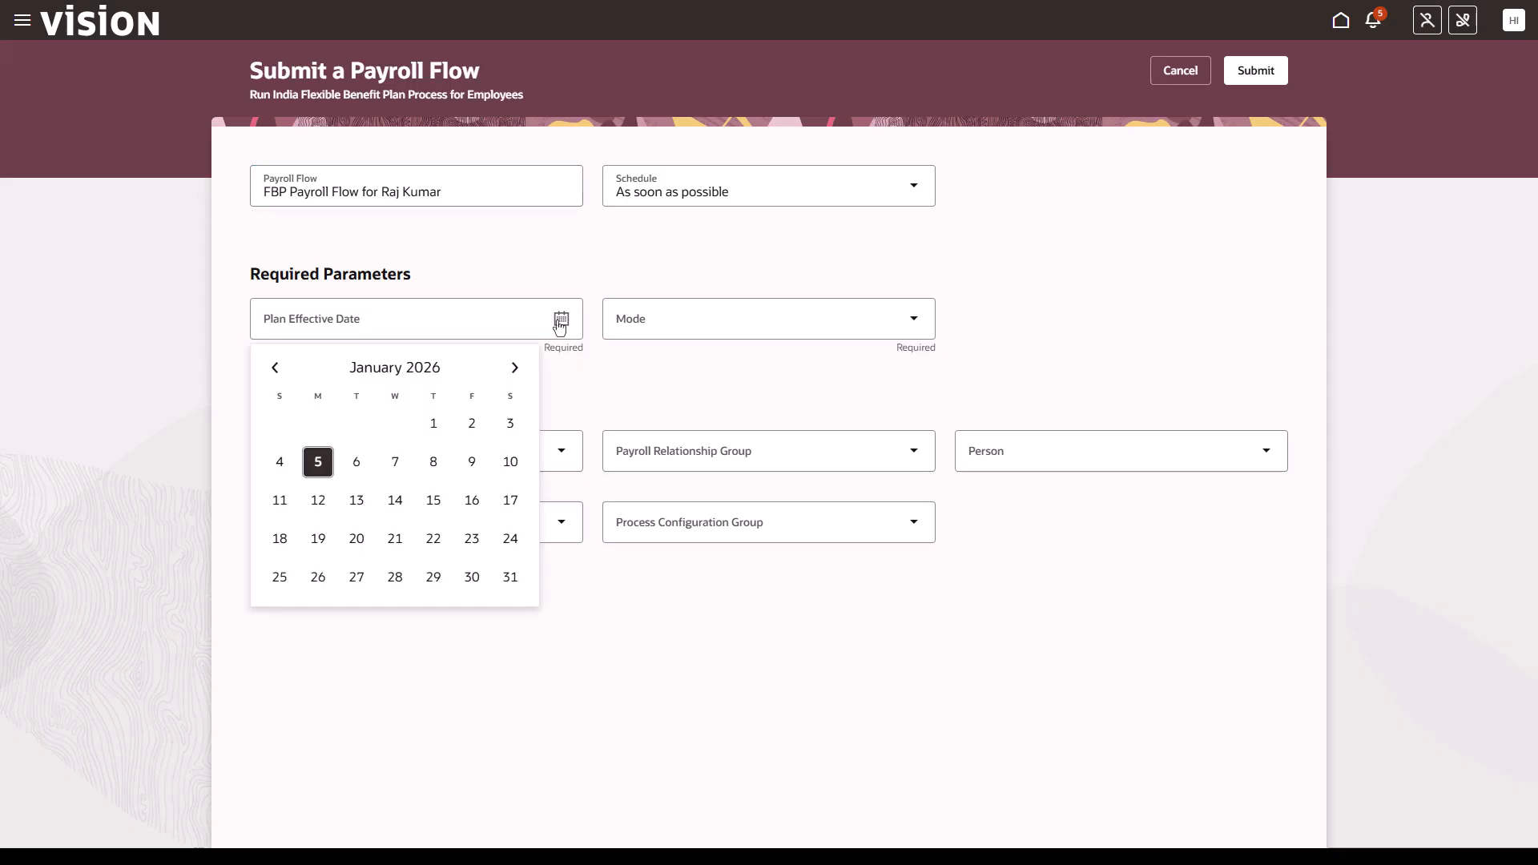
left_click(435, 422)
left_click(908, 322)
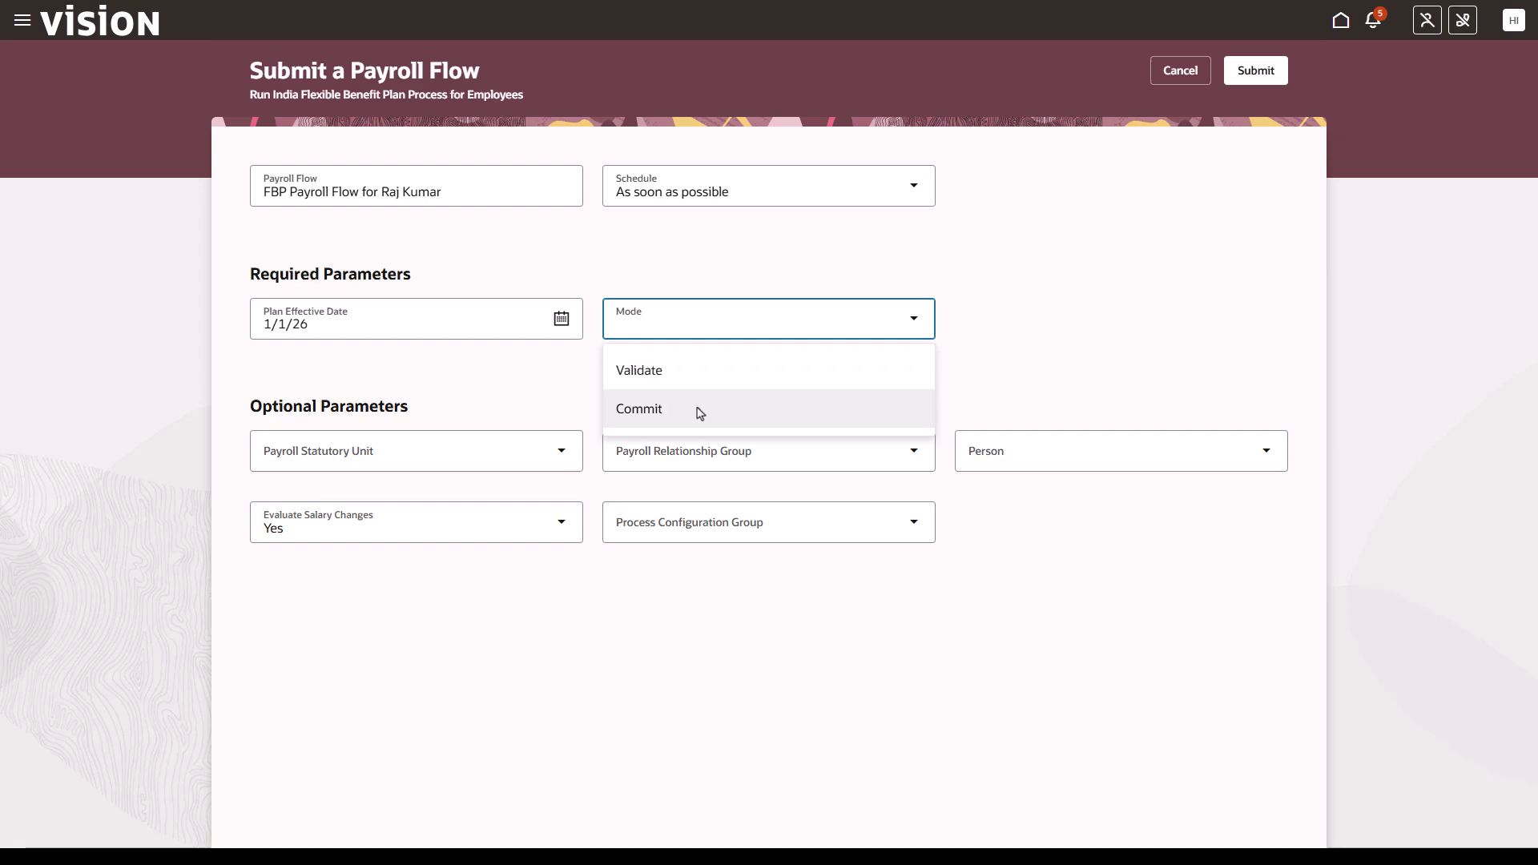
left_click(701, 413)
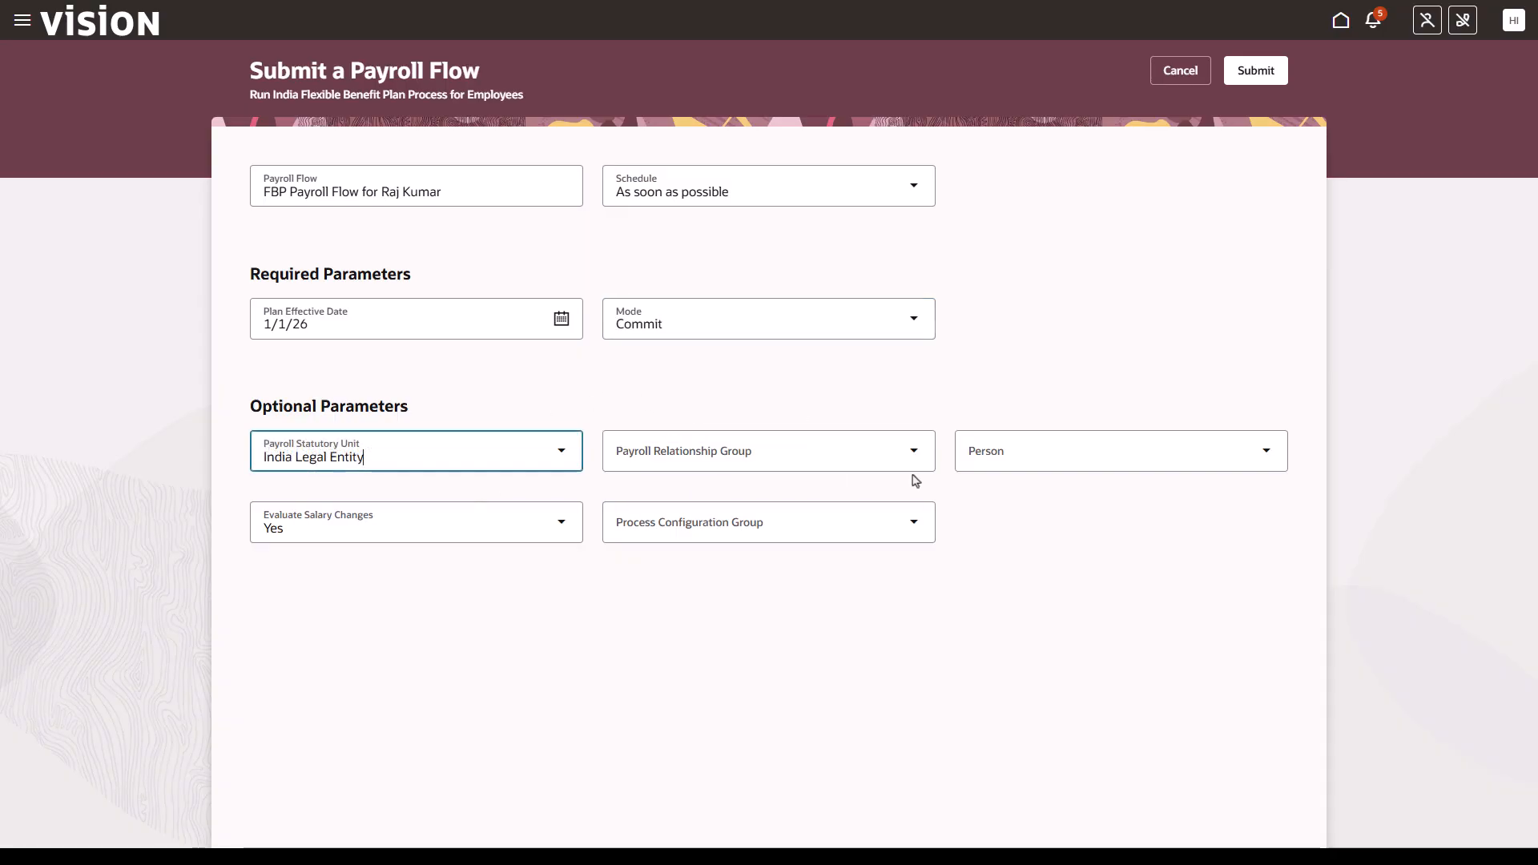
- Set payroll relationship group to India Payroll Object Group, select the employee as person, and submit the flow
left_click(915, 454)
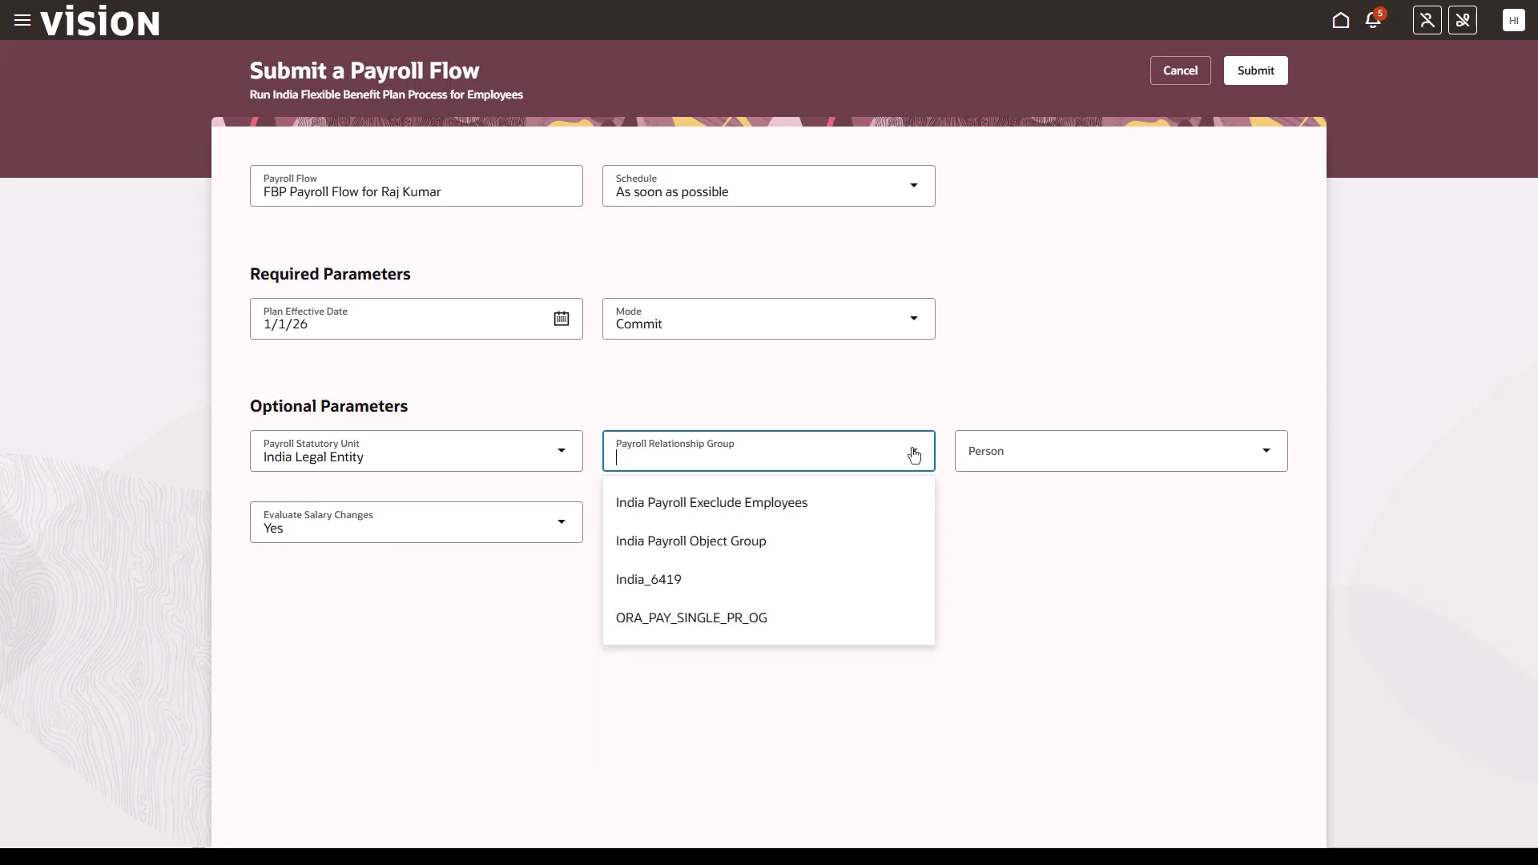
left_click(851, 535)
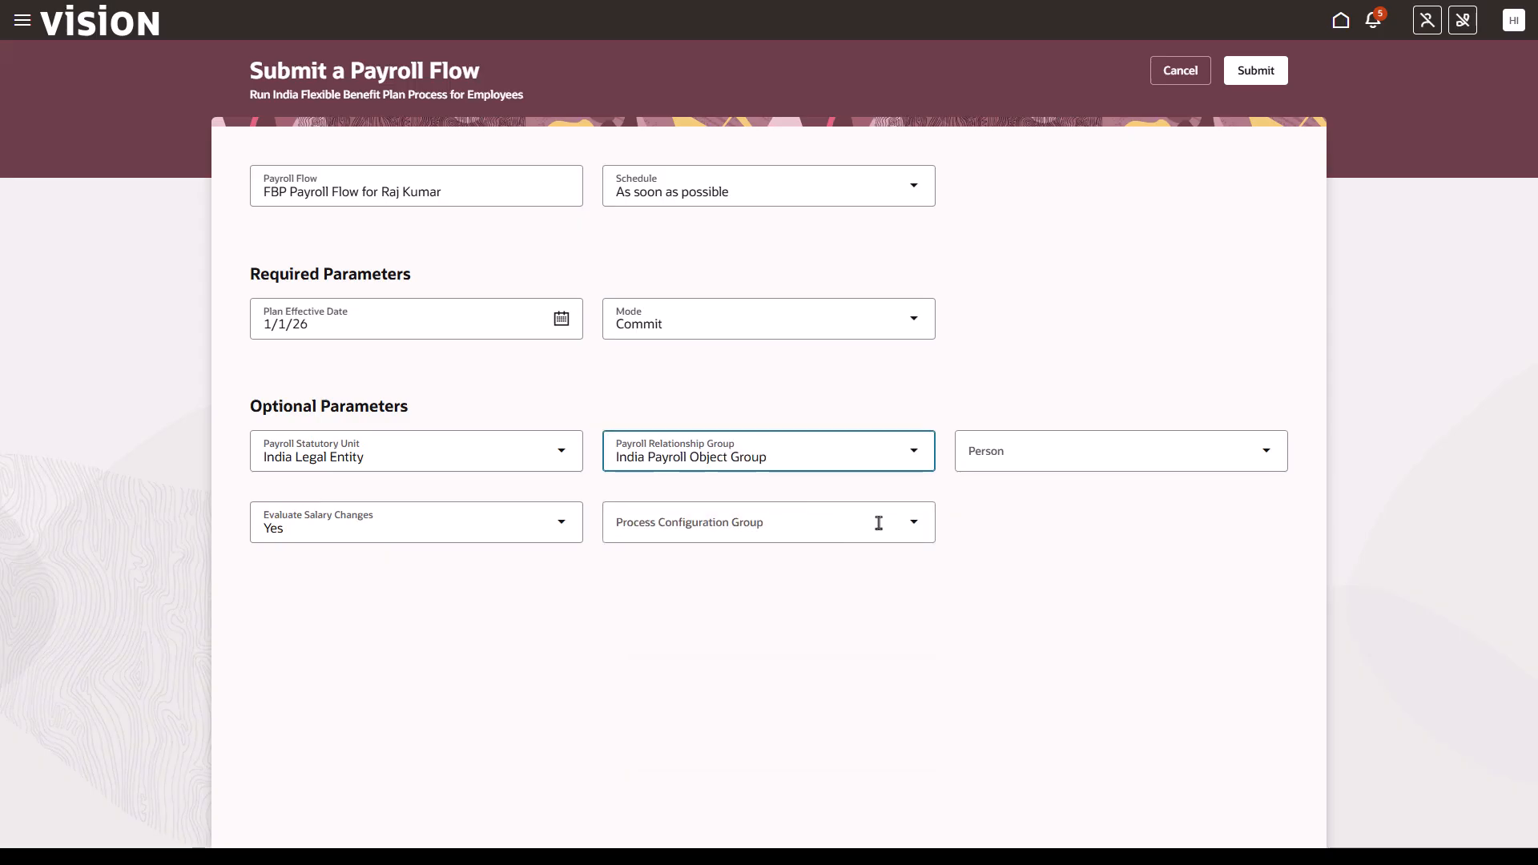
left_click(1034, 451)
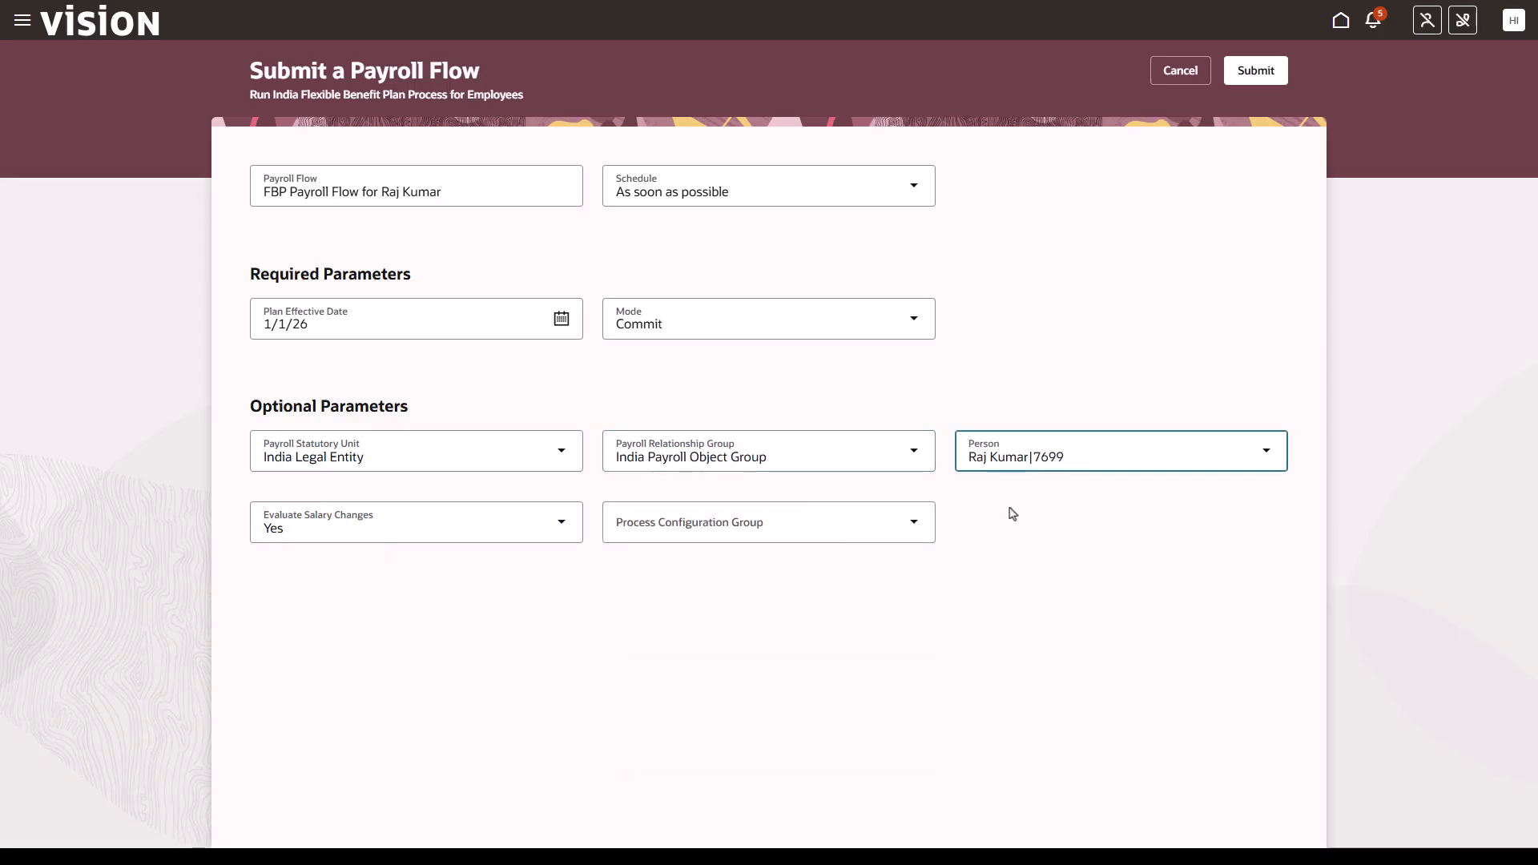
left_click(1252, 72)
left_click(1255, 72)
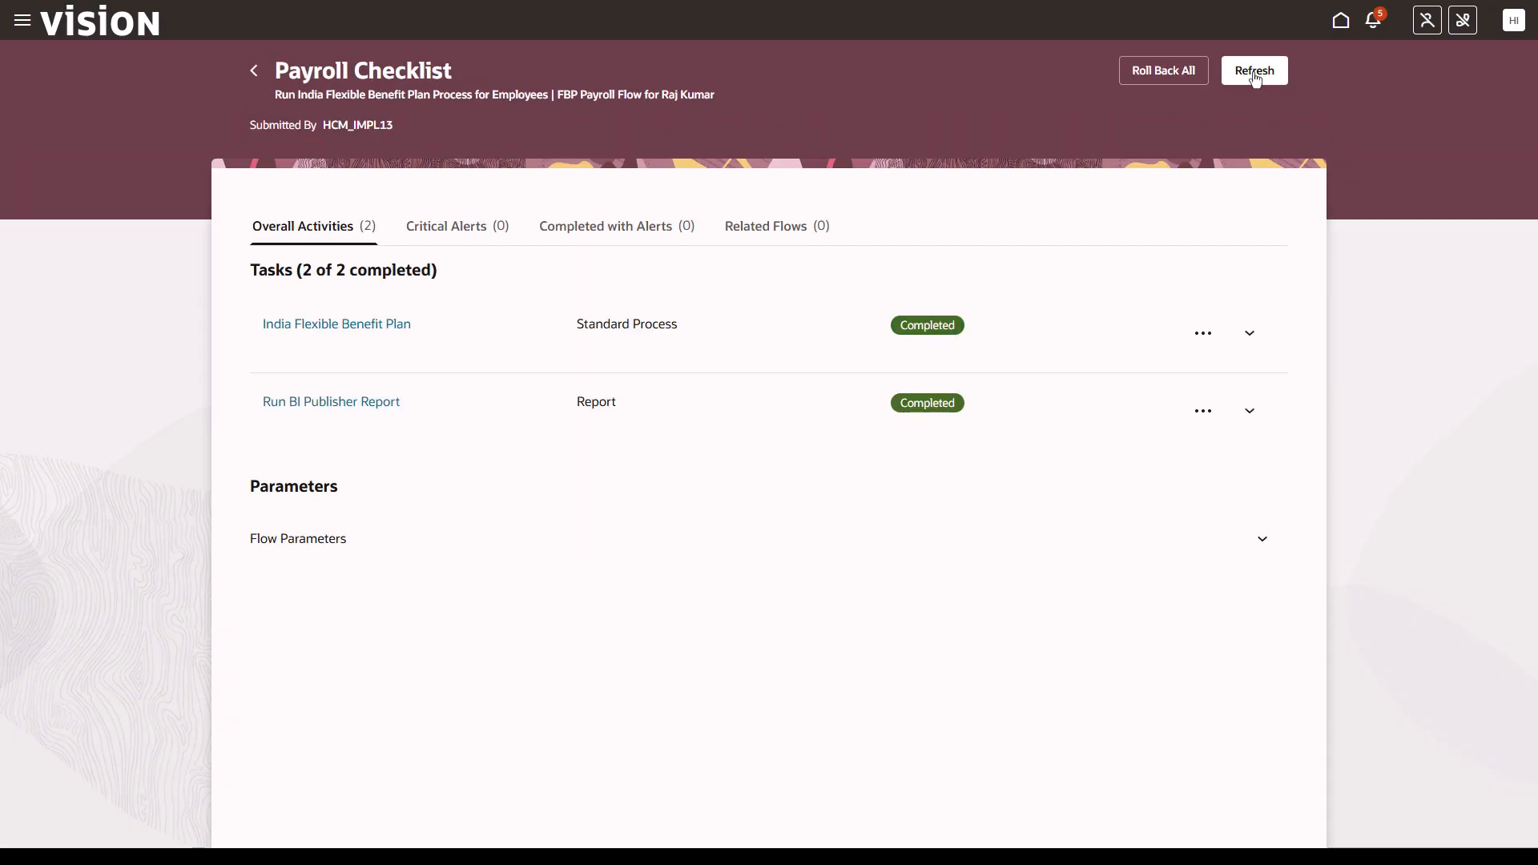
- Review the India Flexible Benefit Plan task's messages and the Run BI Publisher Report task's logs
left_click(393, 324)
left_click(672, 294)
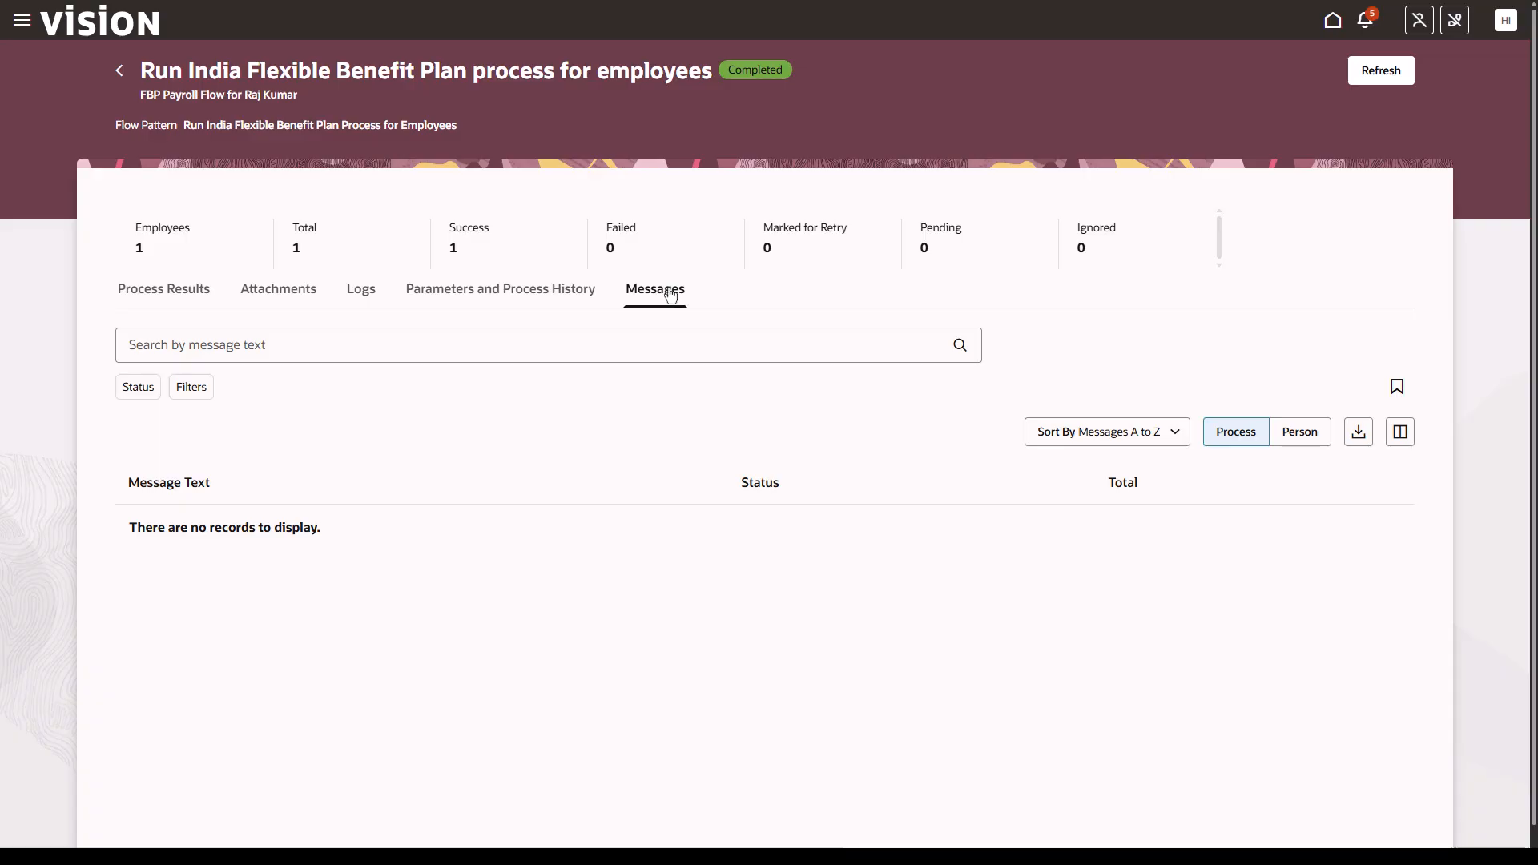
left_click(120, 74)
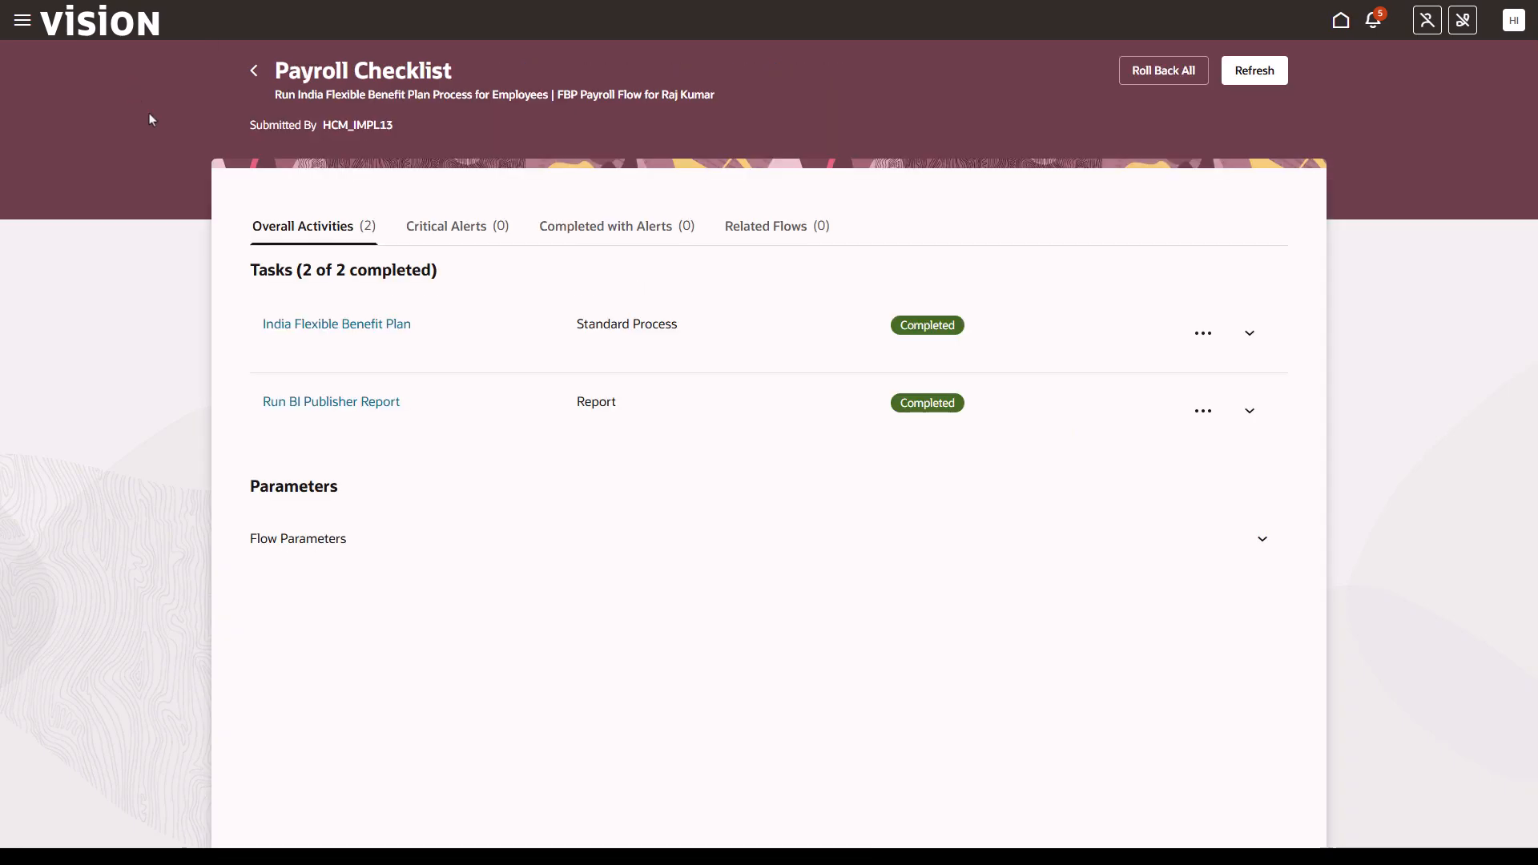
left_click(356, 401)
left_click(357, 300)
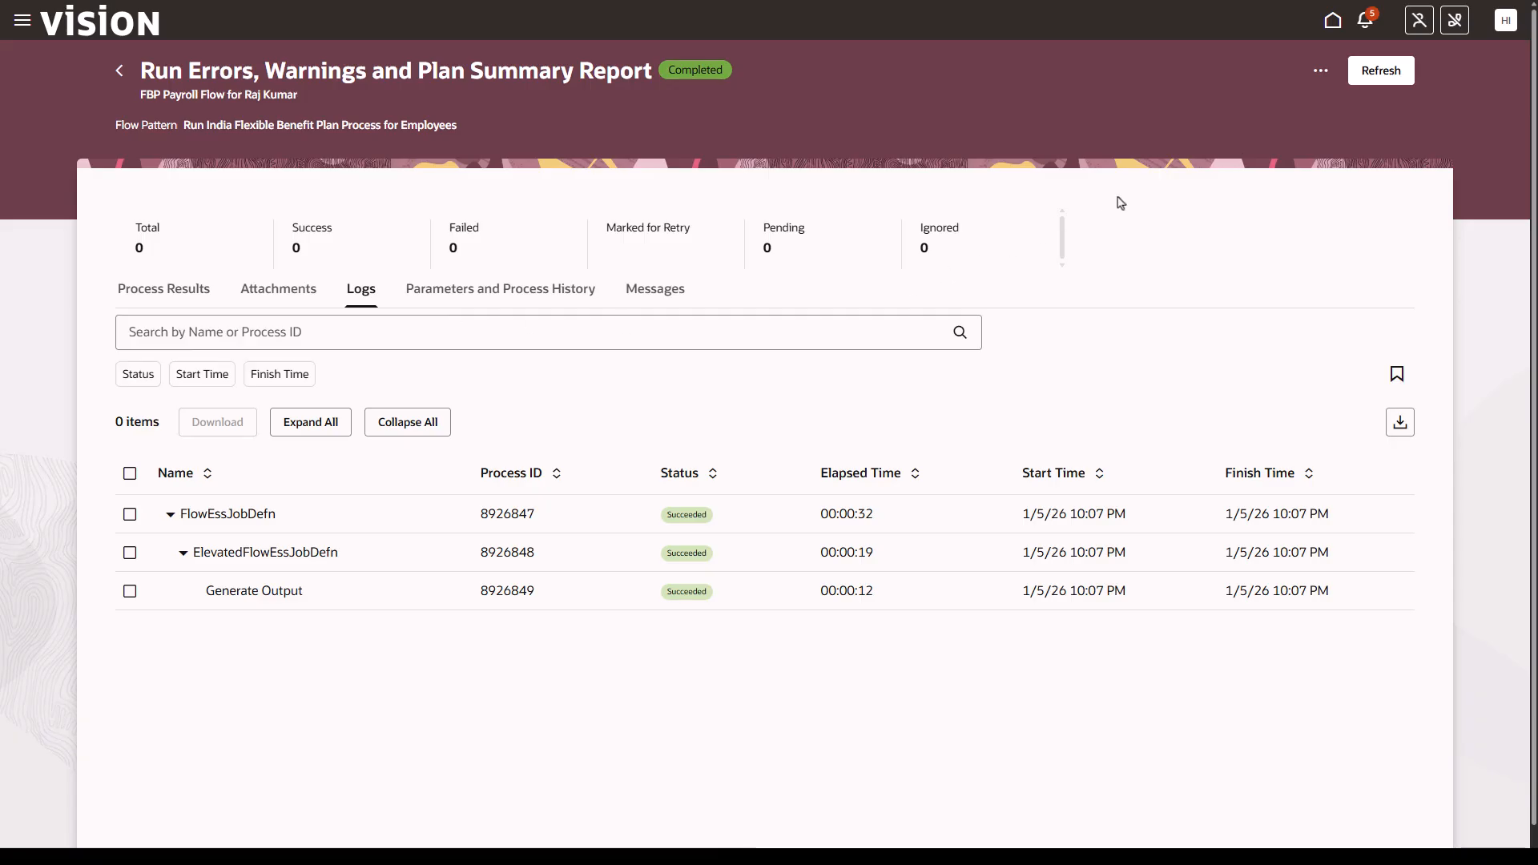
- Open Setup and Maintenance and go to the setup task search
left_click(1514, 21)
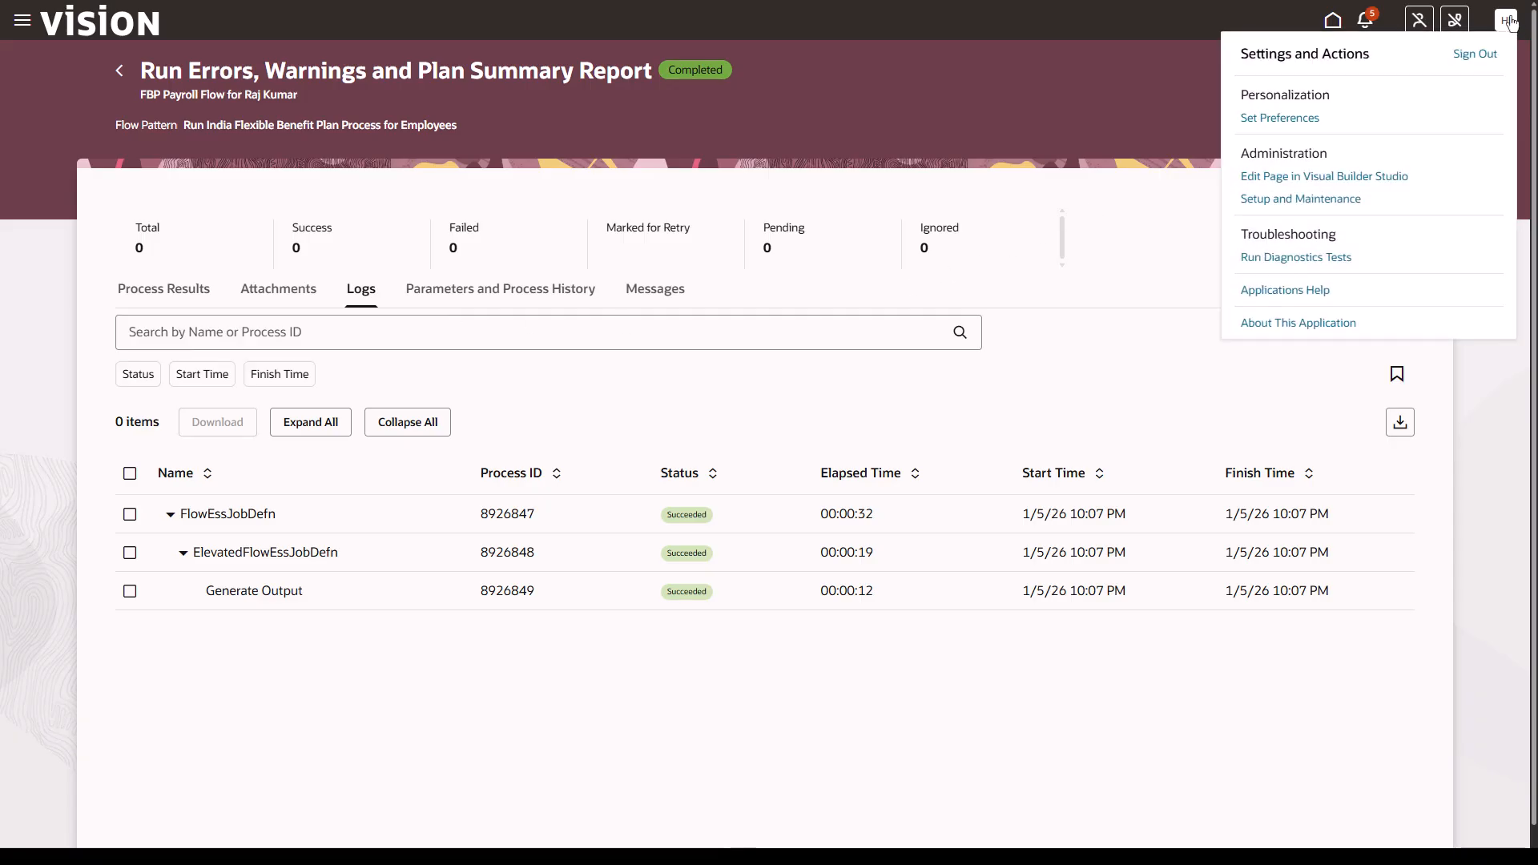
left_click(1290, 197)
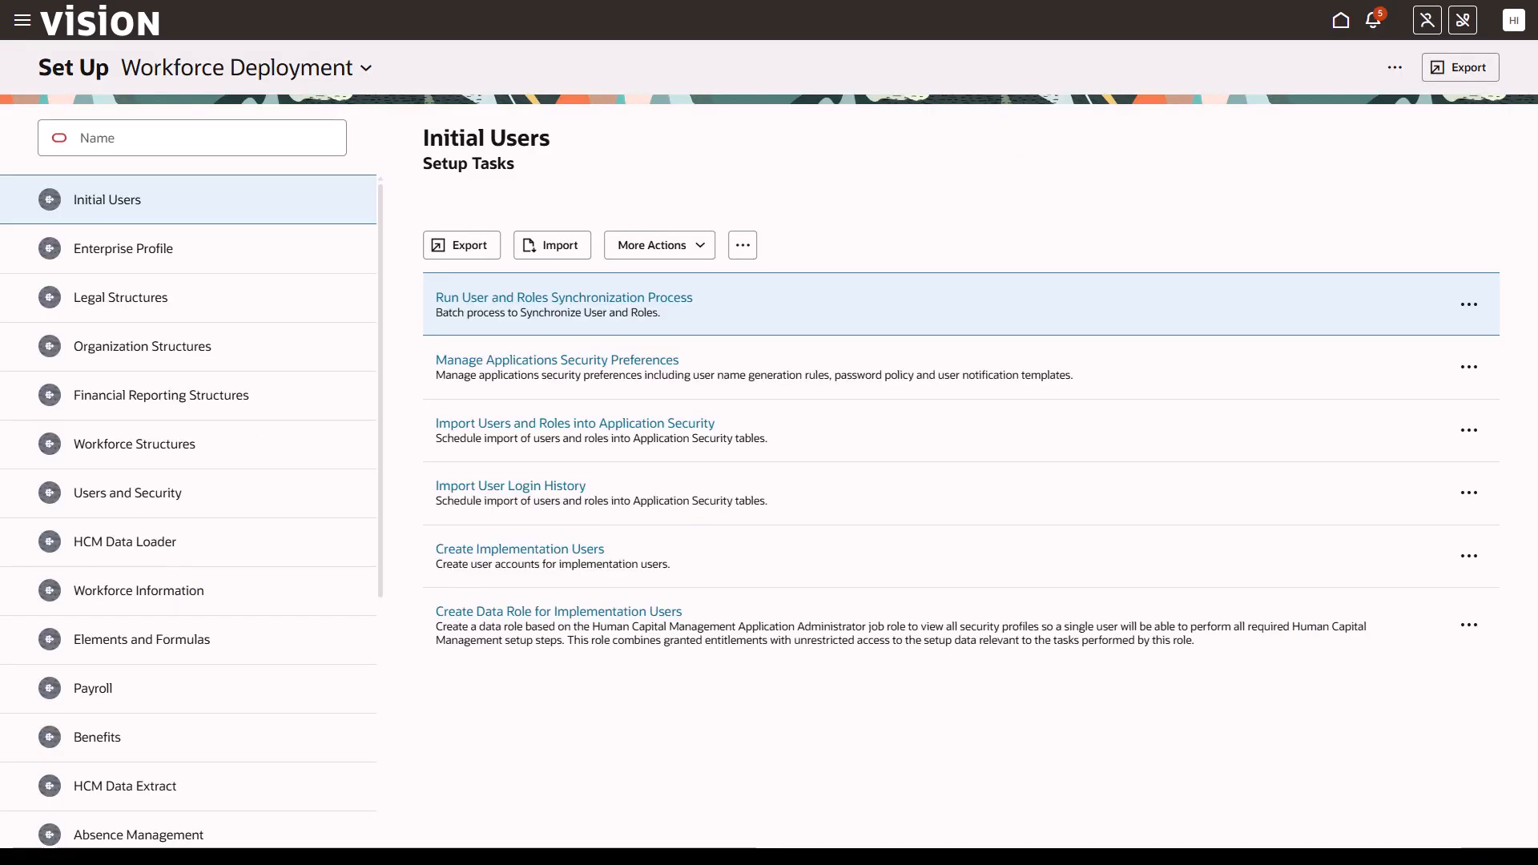
left_click(1395, 71)
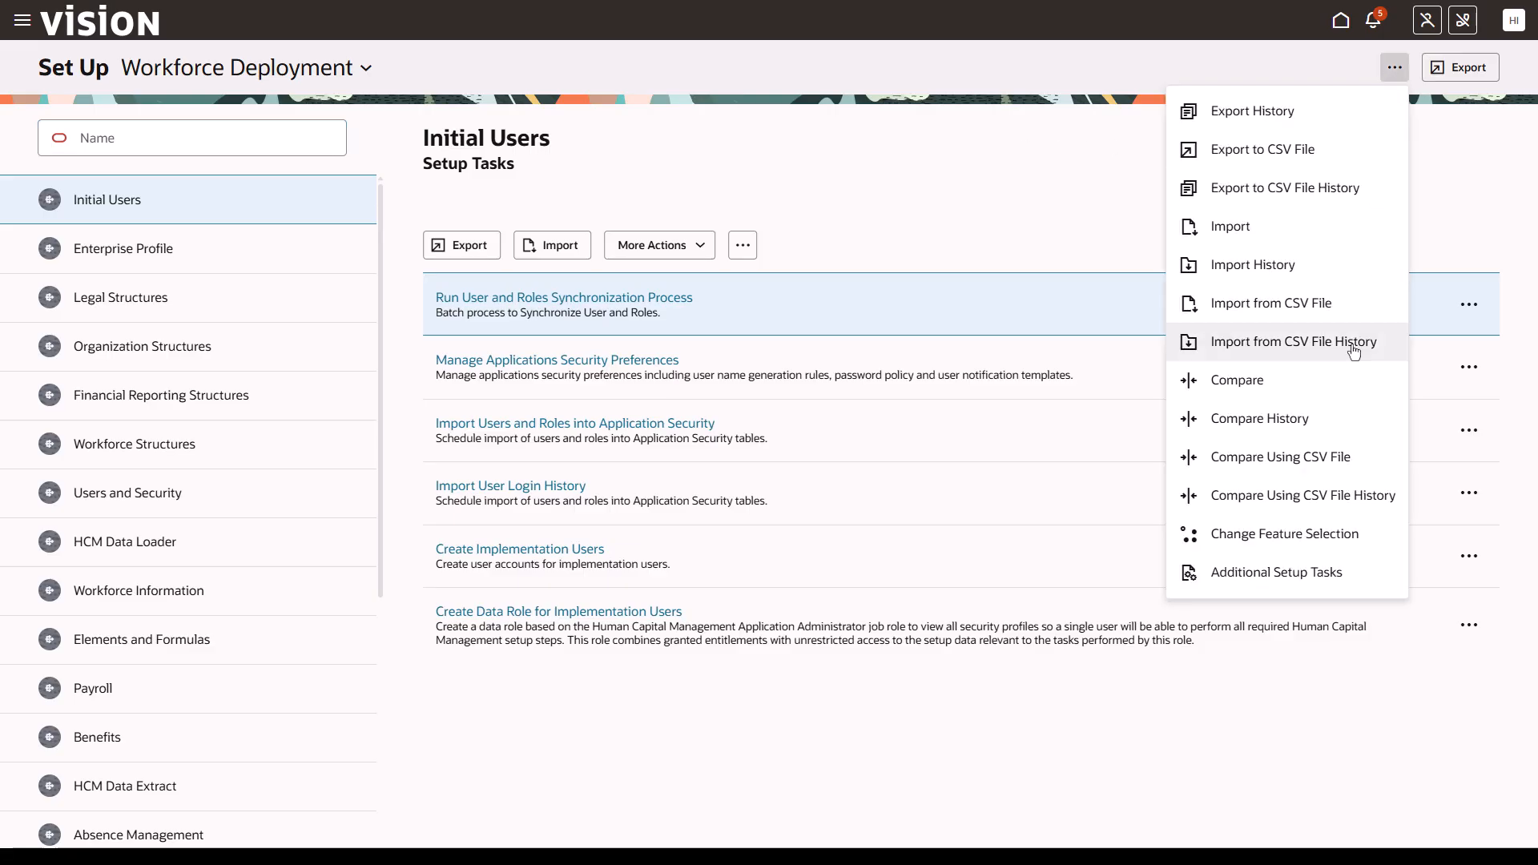
left_click(1329, 572)
left_click(1314, 205)
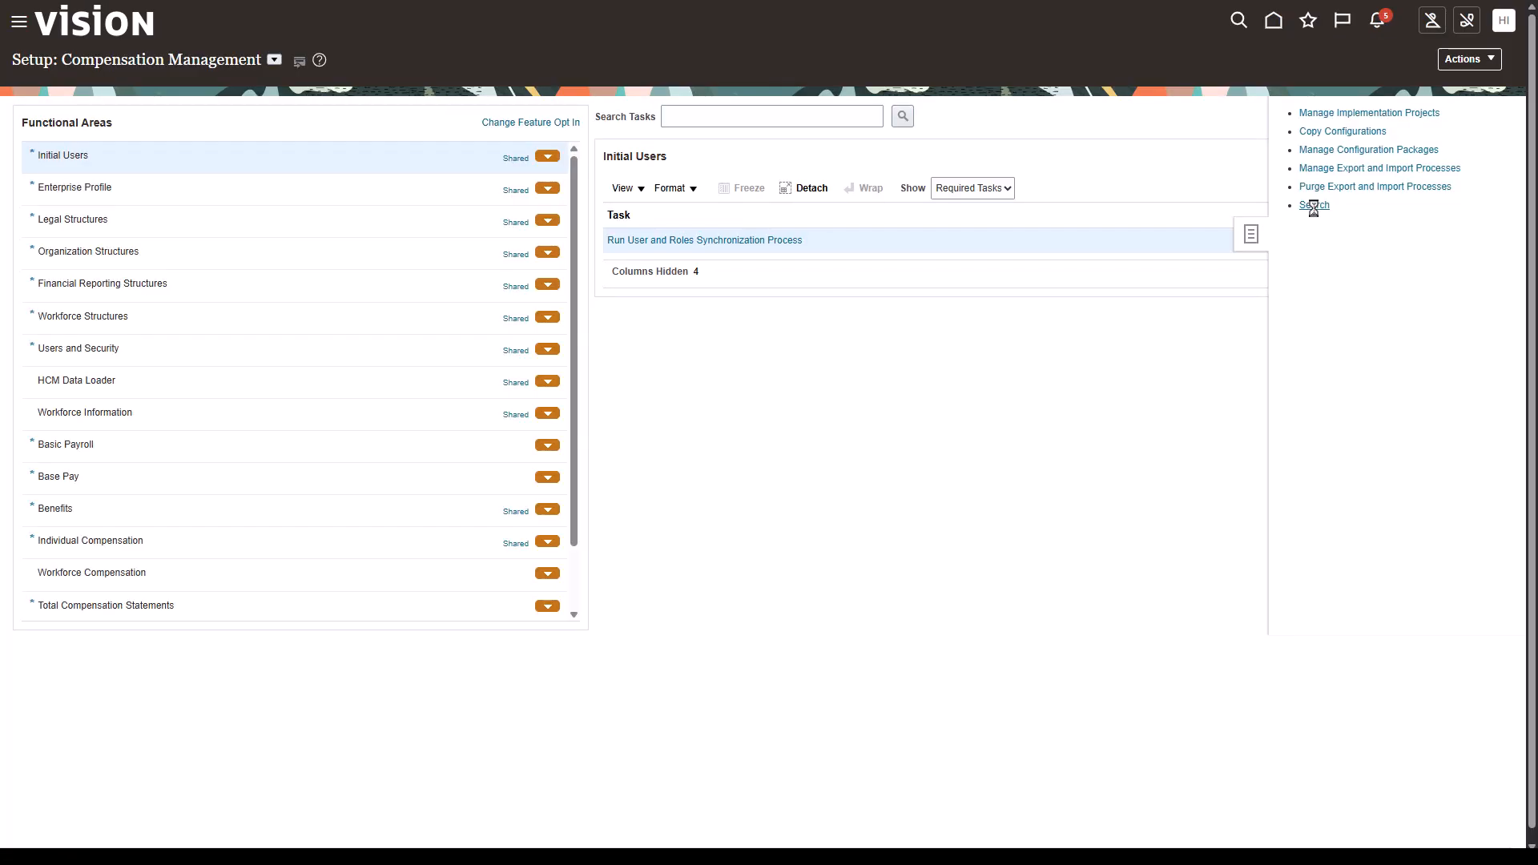
- Search for the Manage Administrator Profile Values task and open it
left_click(515, 116)
type("Manage Administrator Profile Values")
key("Return")
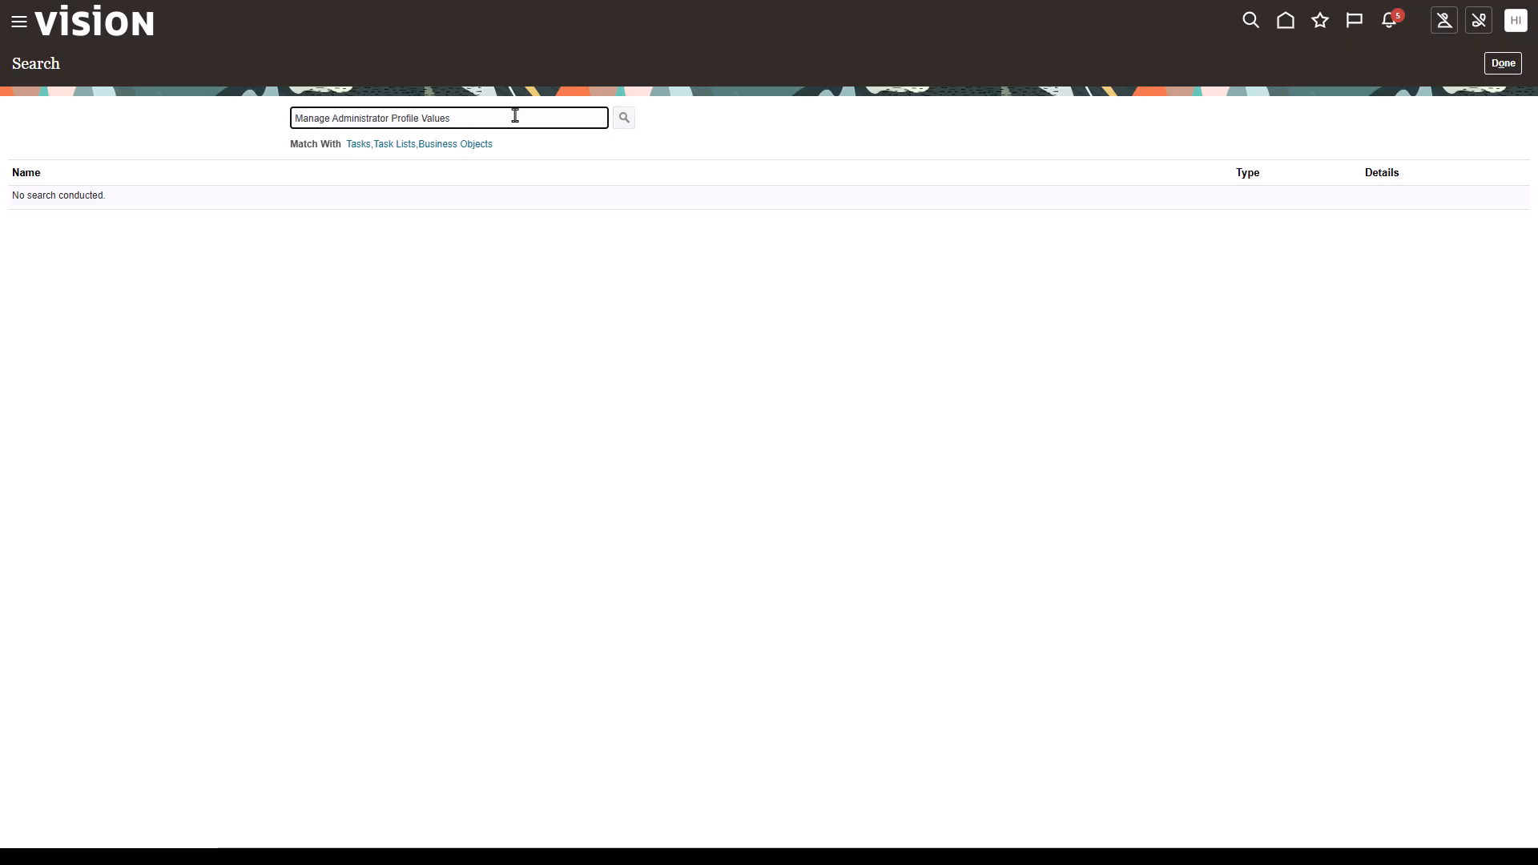
left_click(135, 202)
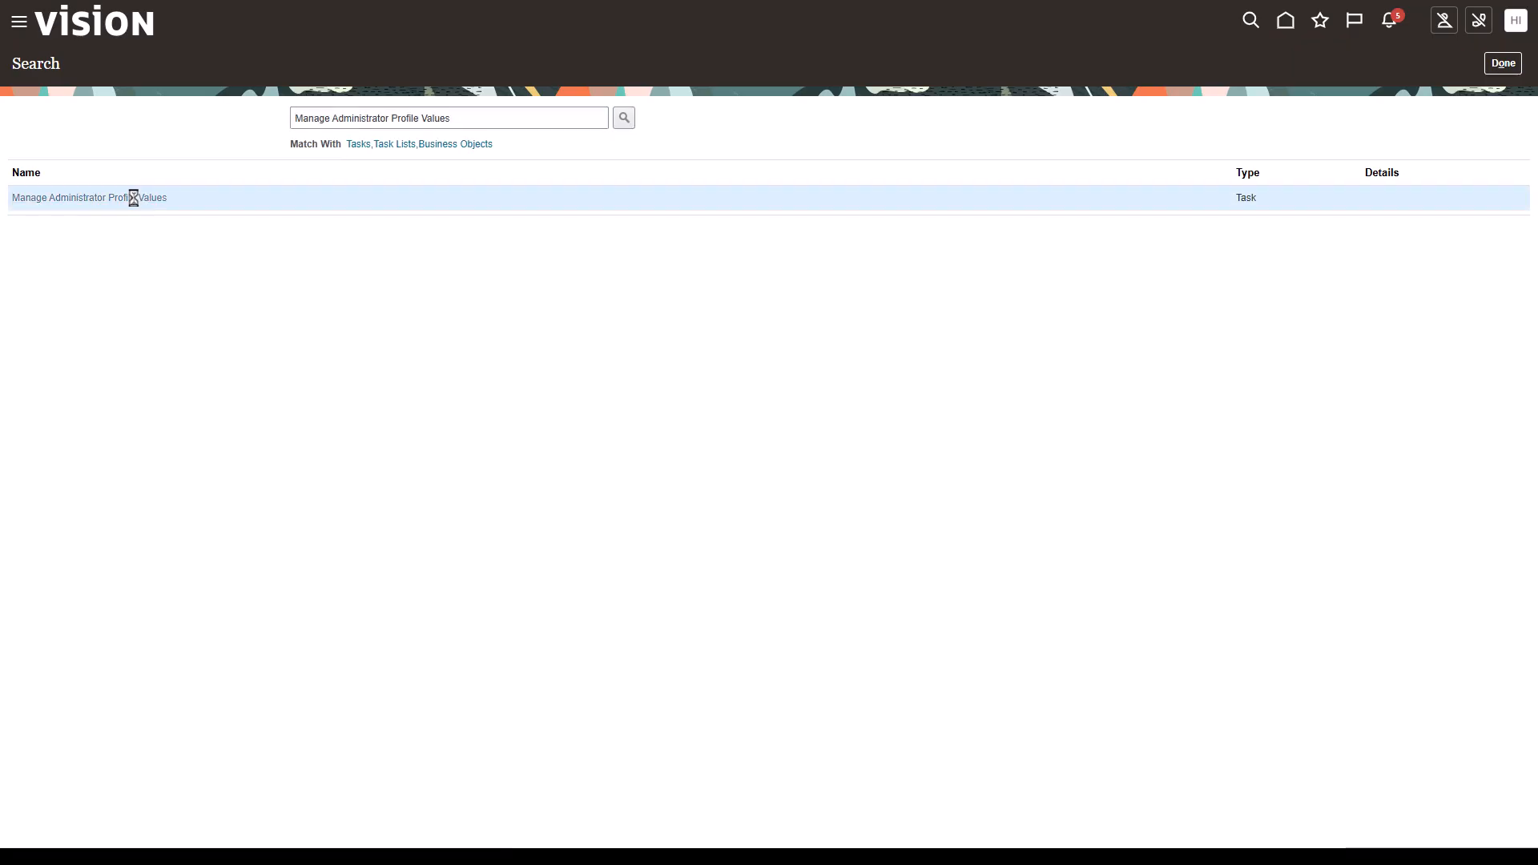
- Find profile option ORA_HRX_IN_FBP_EMP_UPDATES_ENABLED, add a User-level value Yes for the employee's user, and save
left_click(165, 124)
type("ORA_HRX_IN_FBP_EMP_UPDATES_ENABLED")
key("Return")
left_click(135, 463)
left_click(170, 552)
left_click(147, 611)
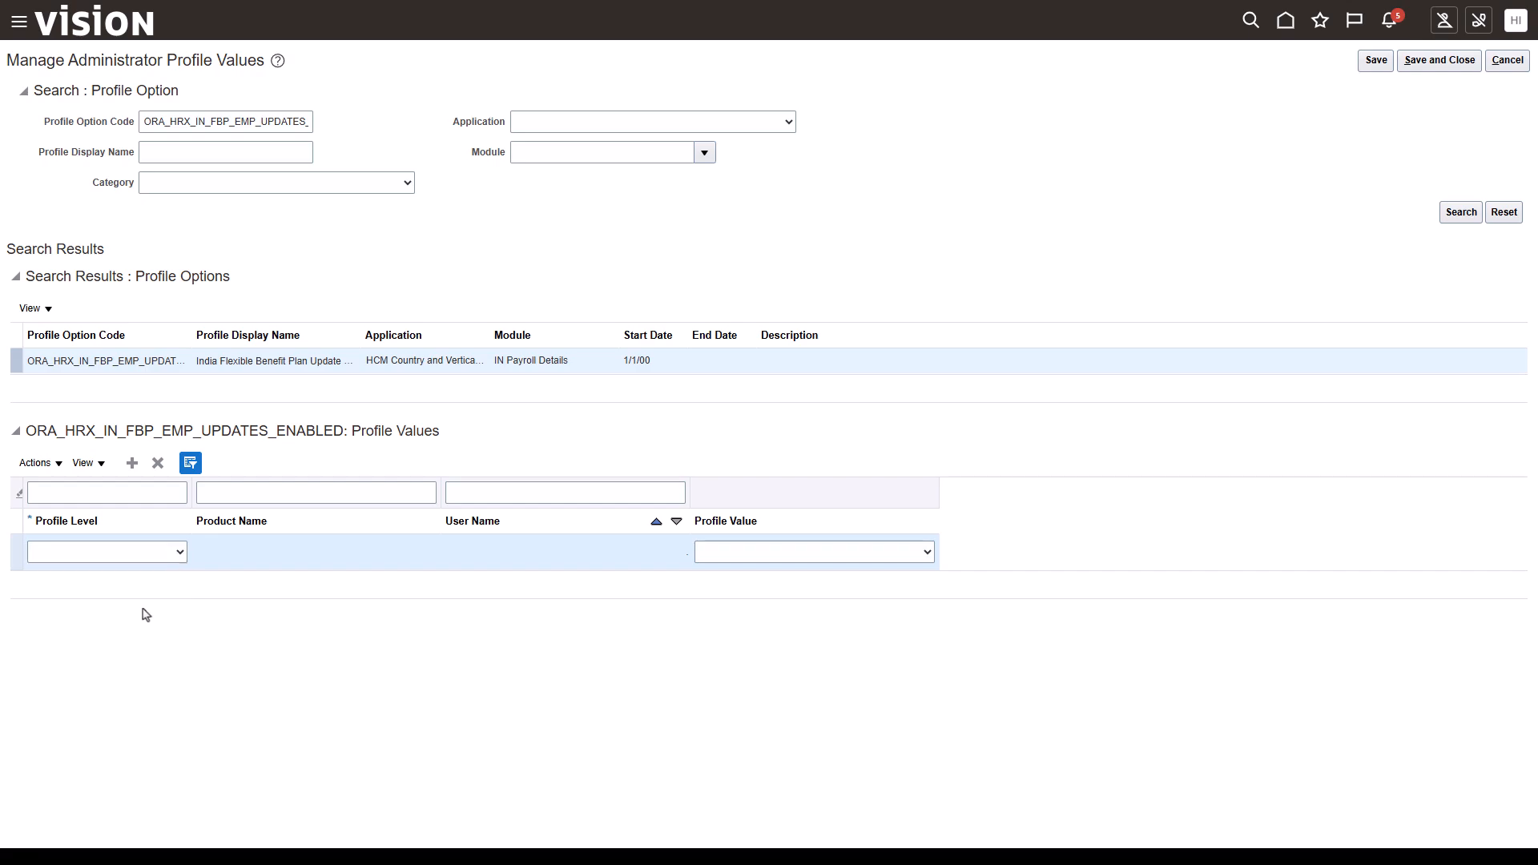
left_click(646, 553)
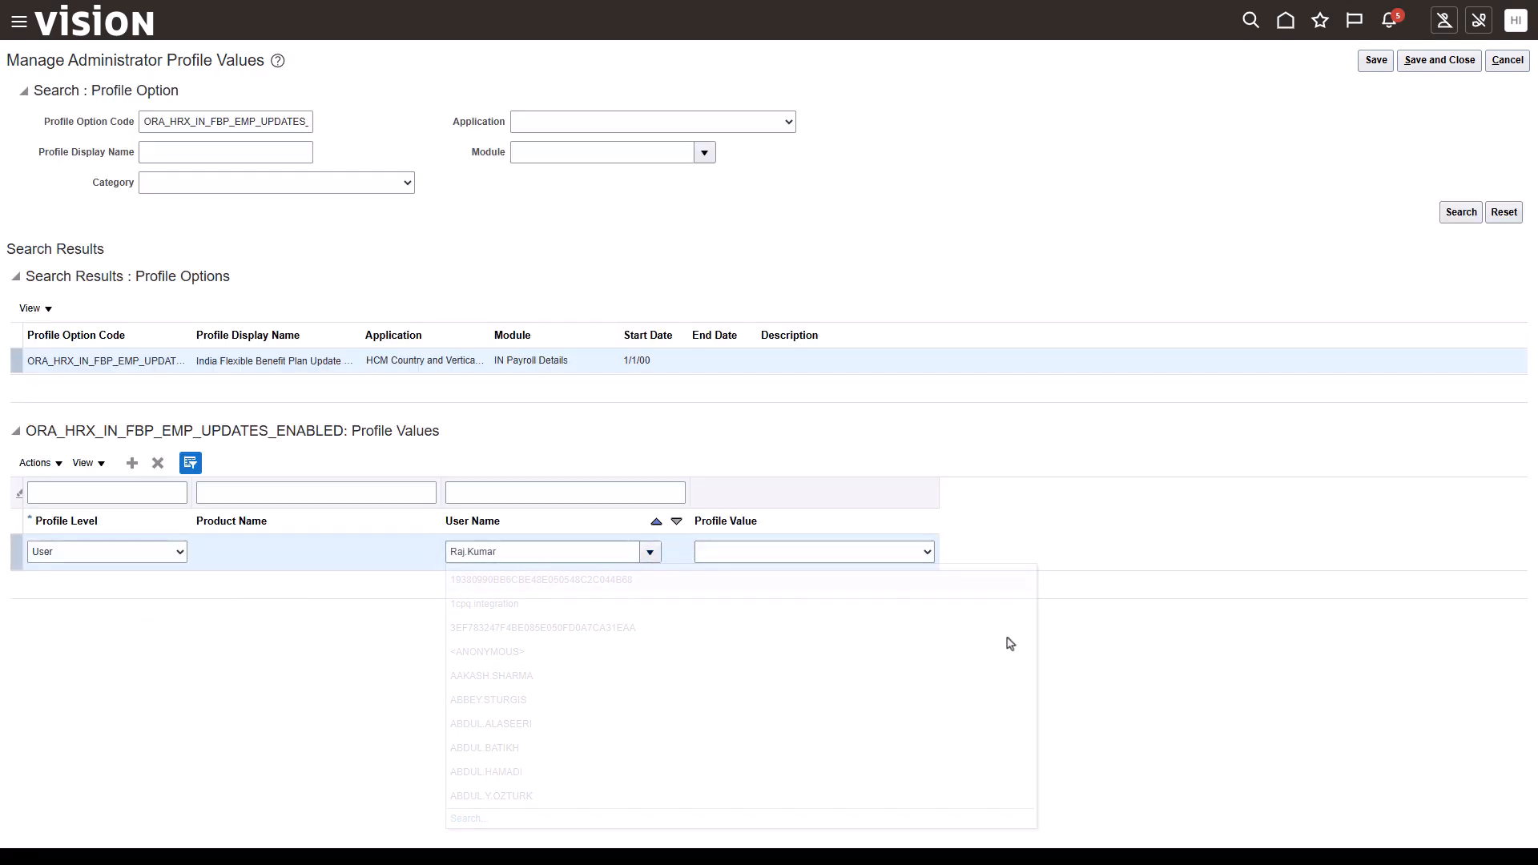
left_click(927, 552)
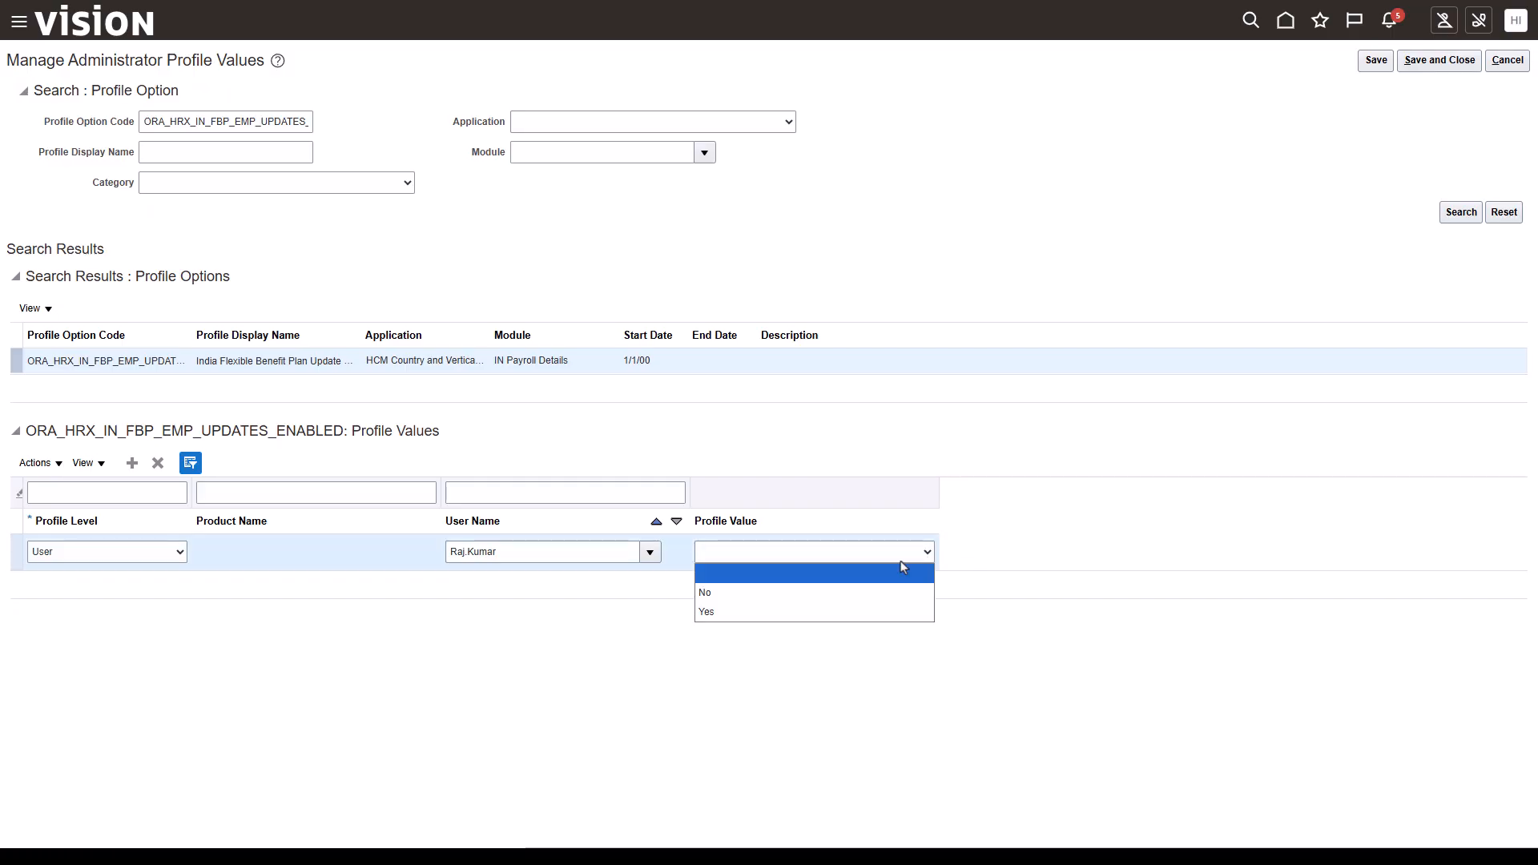
left_click(855, 609)
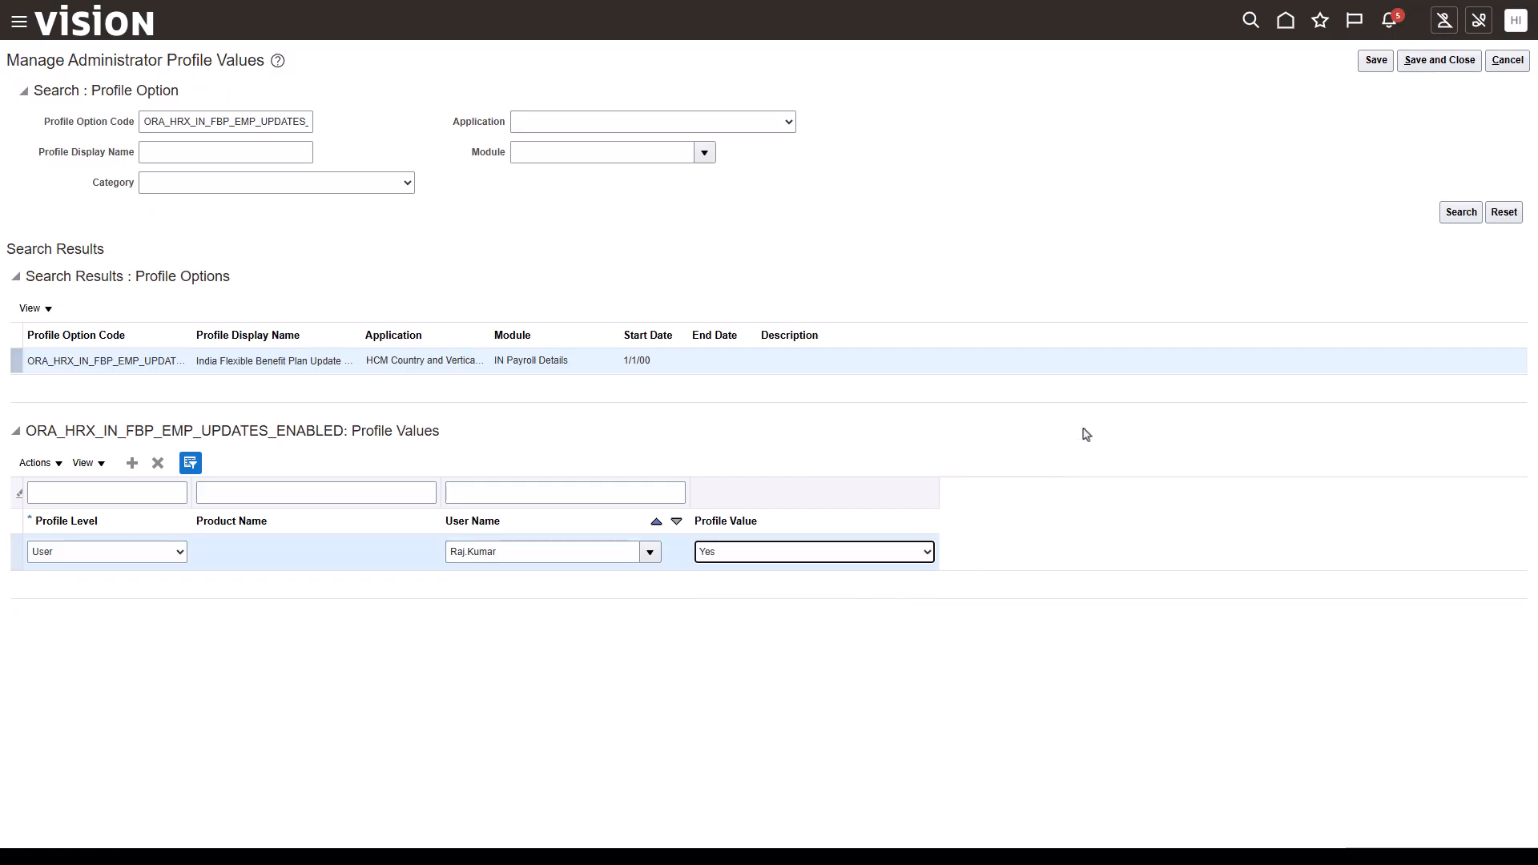
left_click(1375, 62)
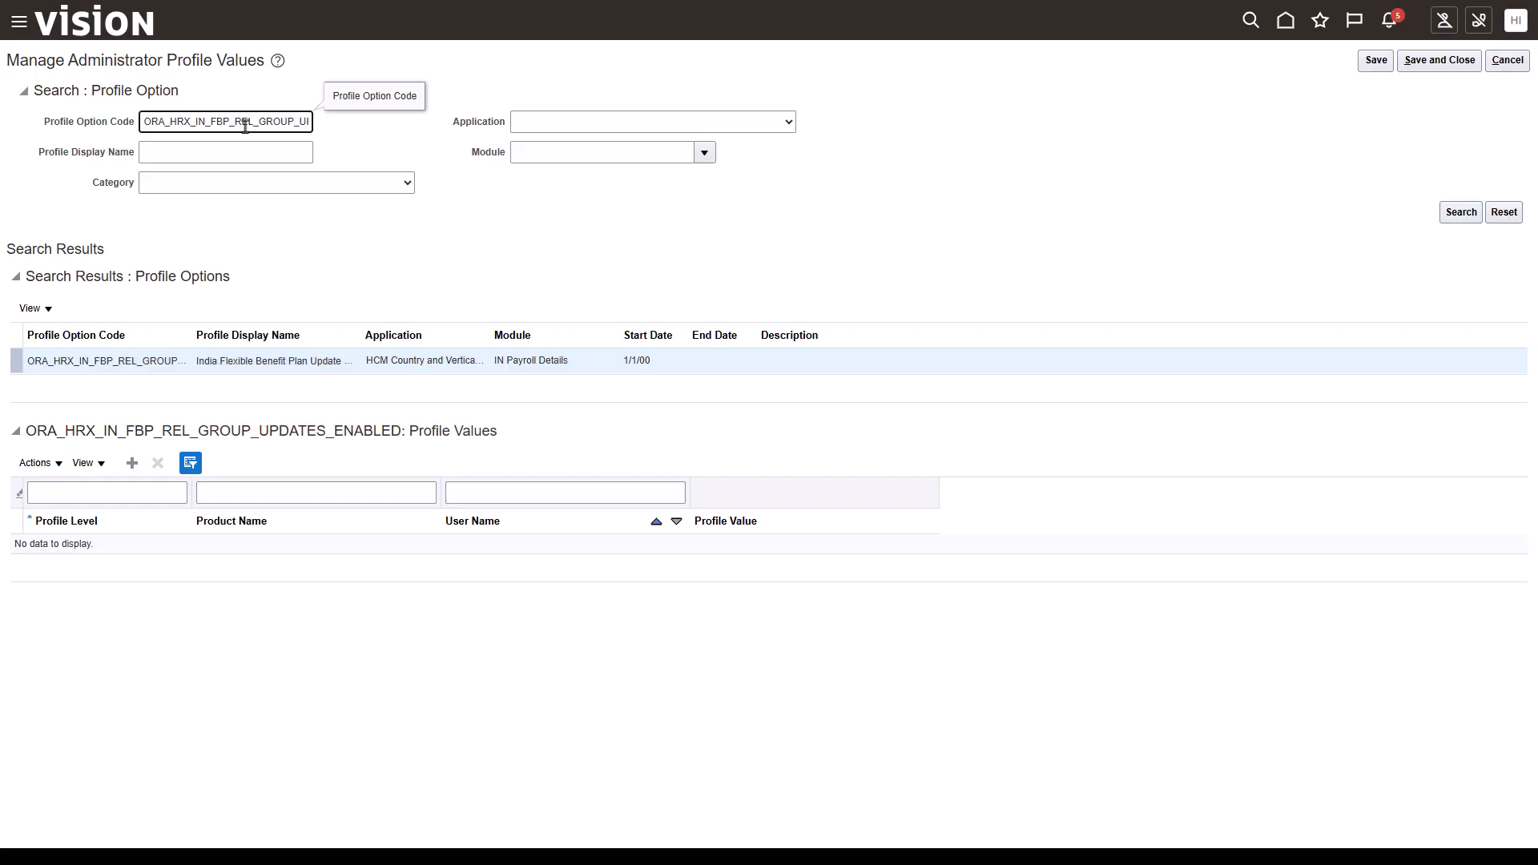
- Add a Site-level profile value India Payroll Object Group for ORA_HRX_IN_FBP_REL_GROUP_UPDATES_ENABLED and save
left_click(132, 463)
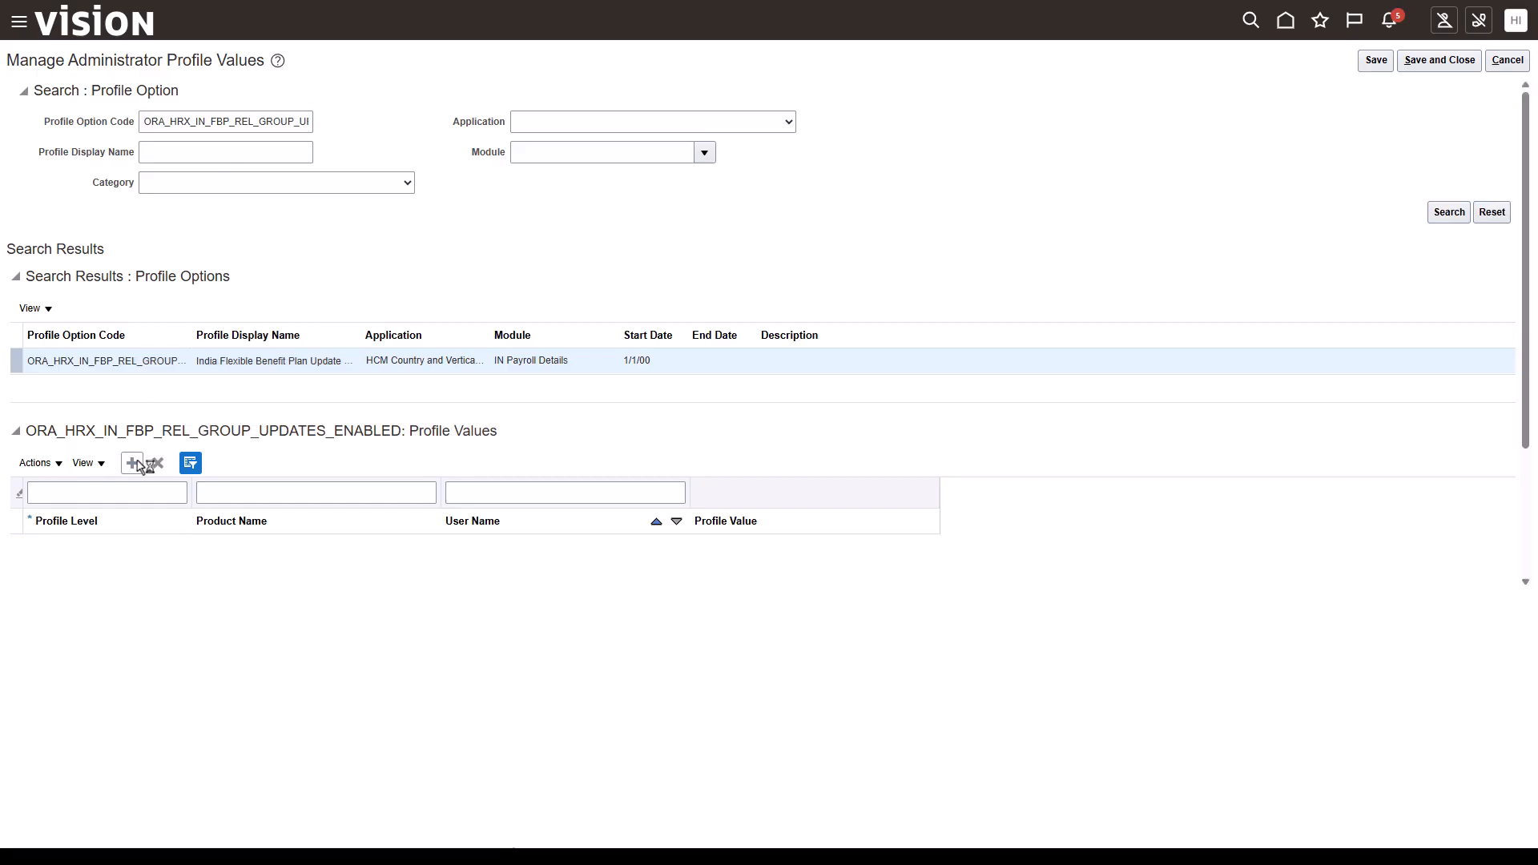
left_click(123, 552)
left_click(113, 590)
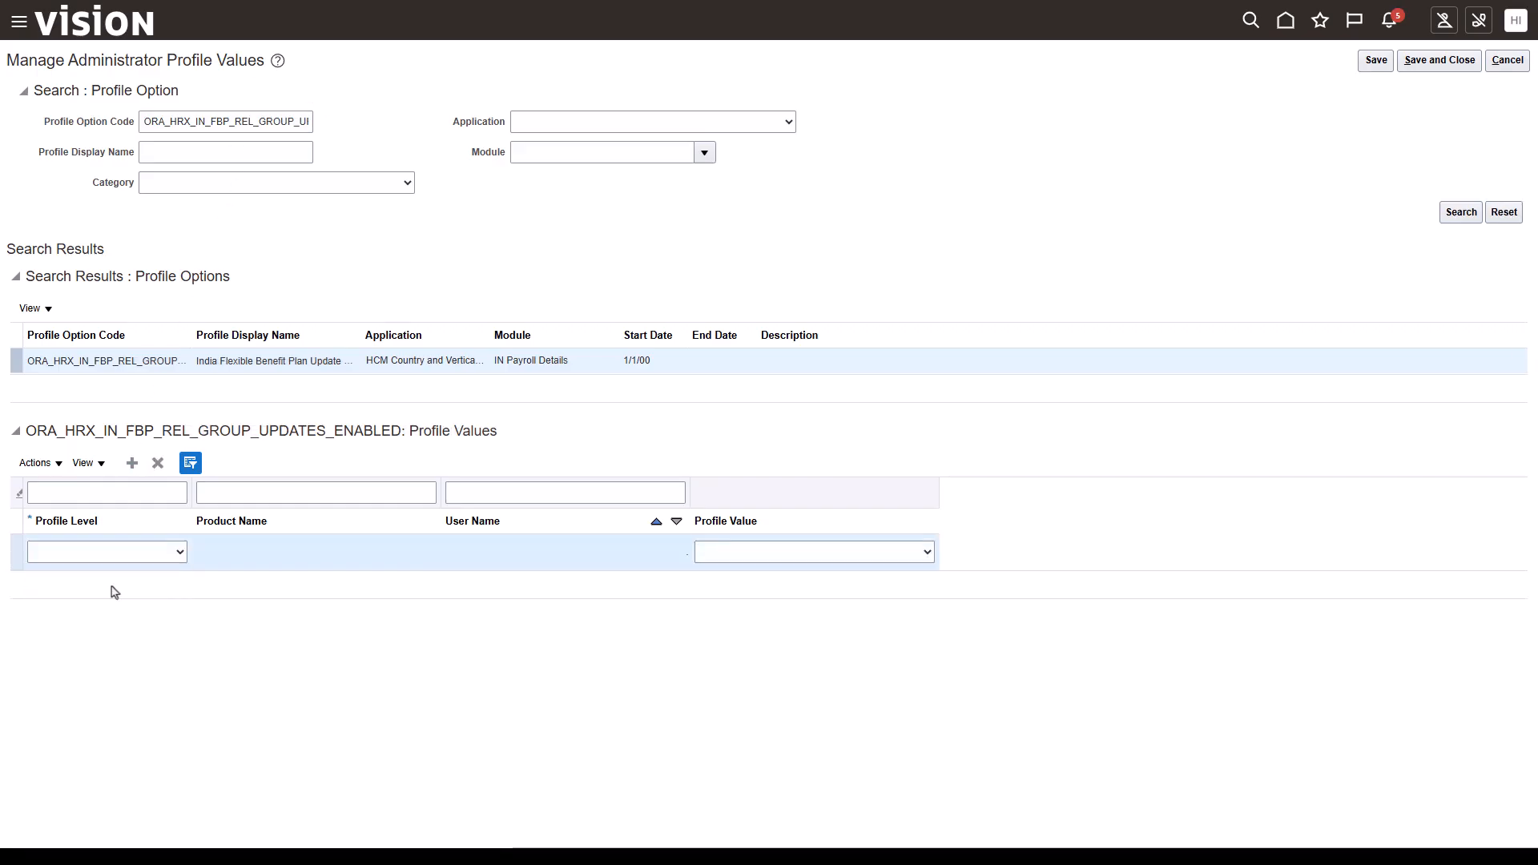
left_click(922, 553)
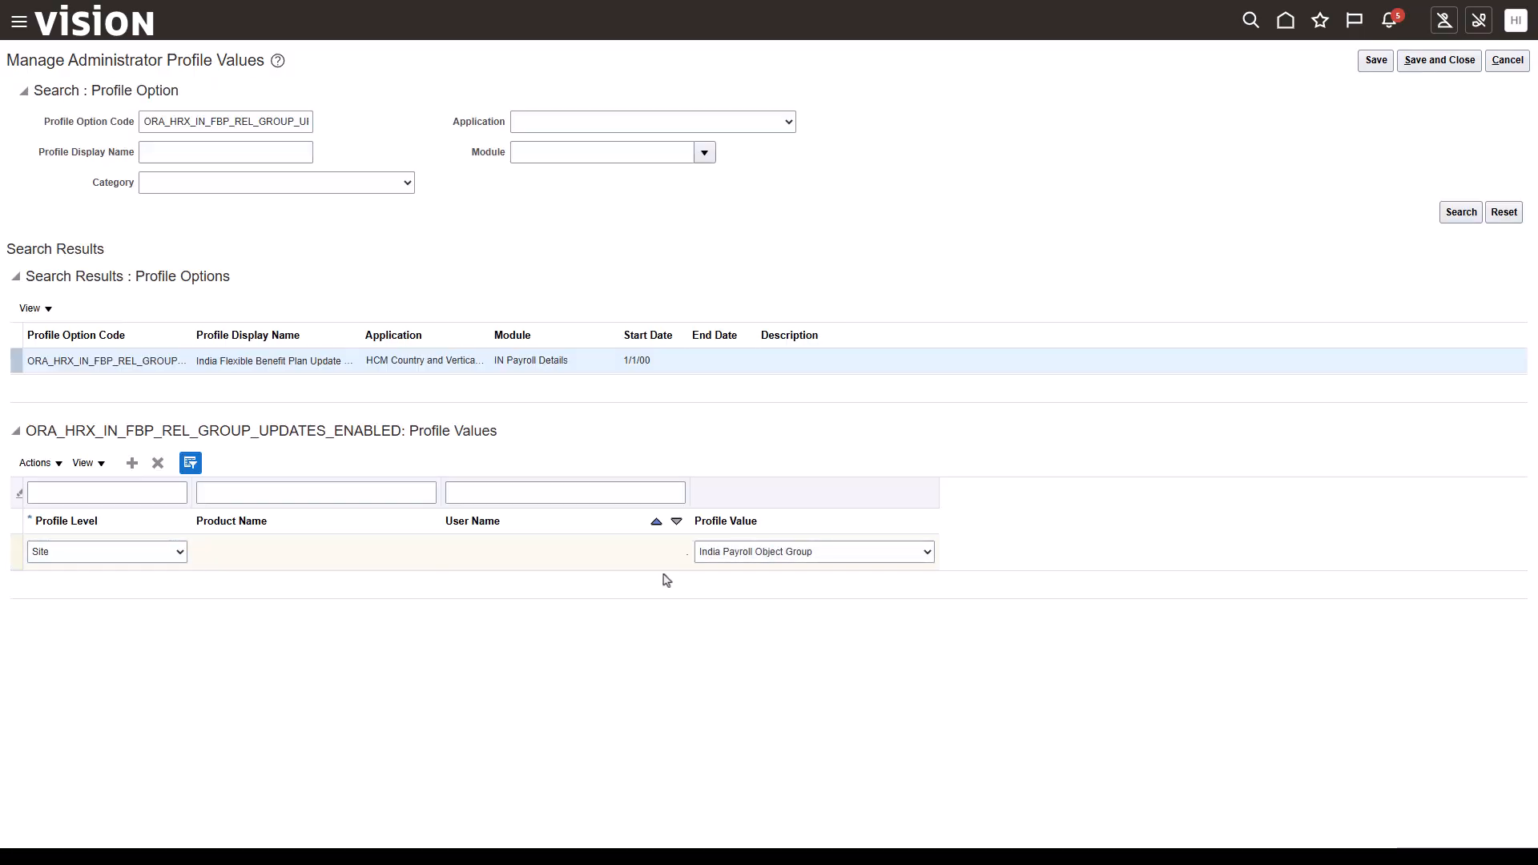
left_click(1376, 61)
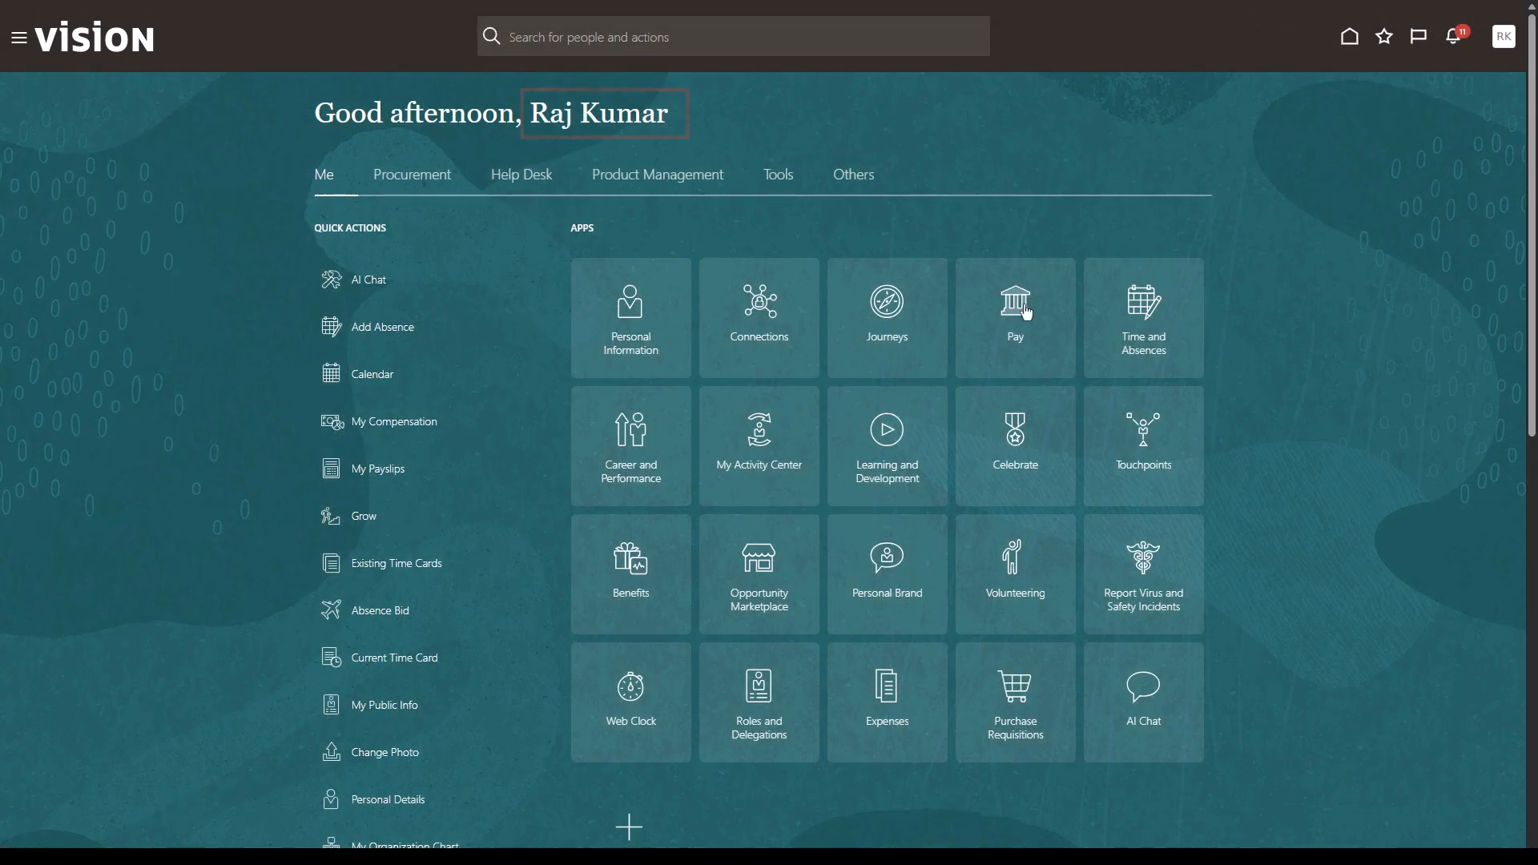
- As the employee, open the Flexible Benefits Plan under Pay and set House Rent Allowance's monthly plan to 10000
left_click(1024, 306)
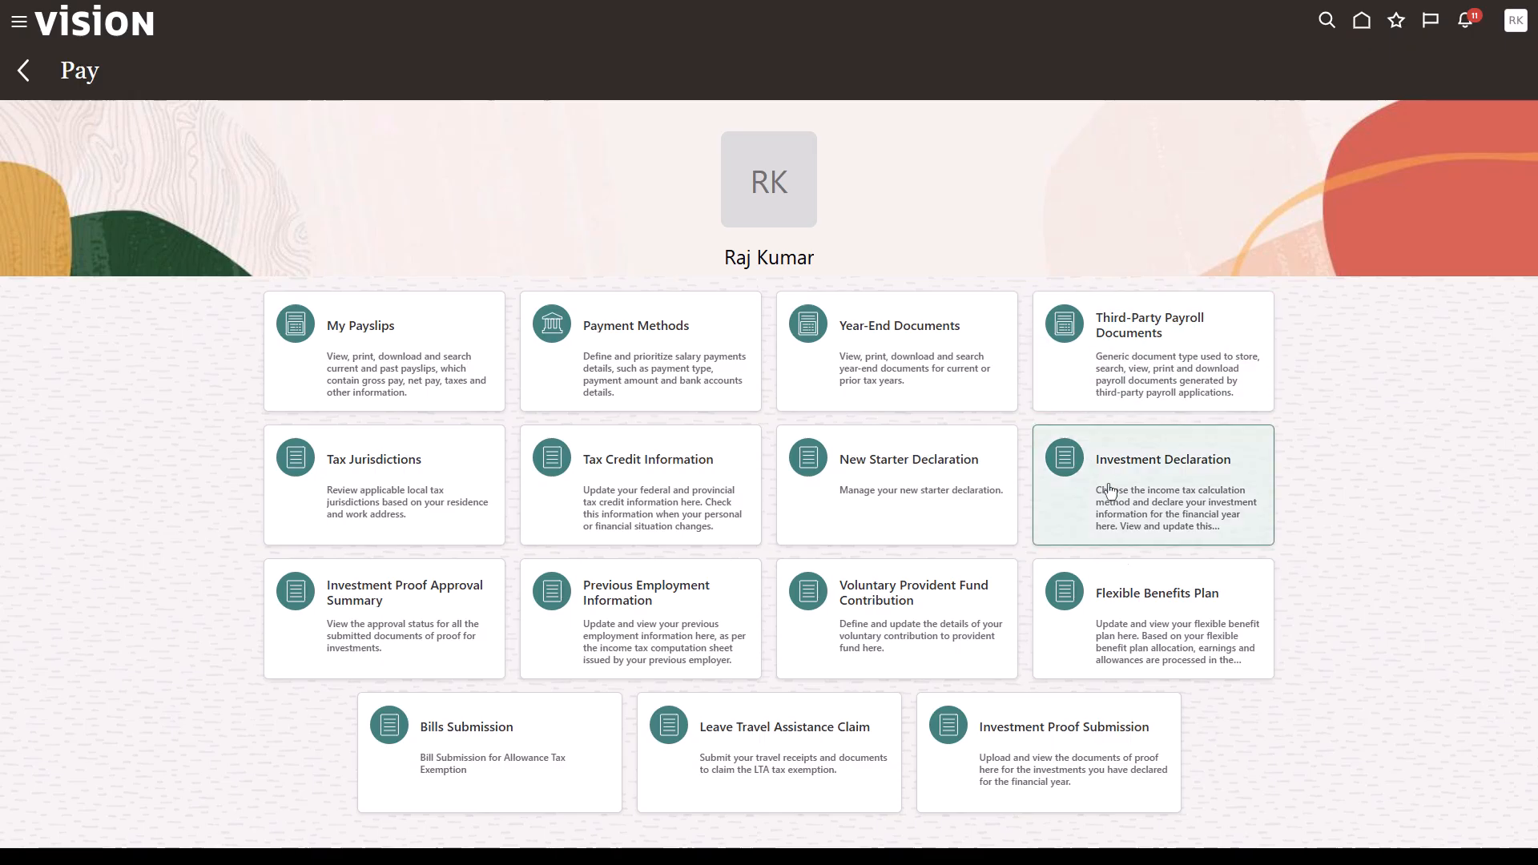
left_click(1130, 601)
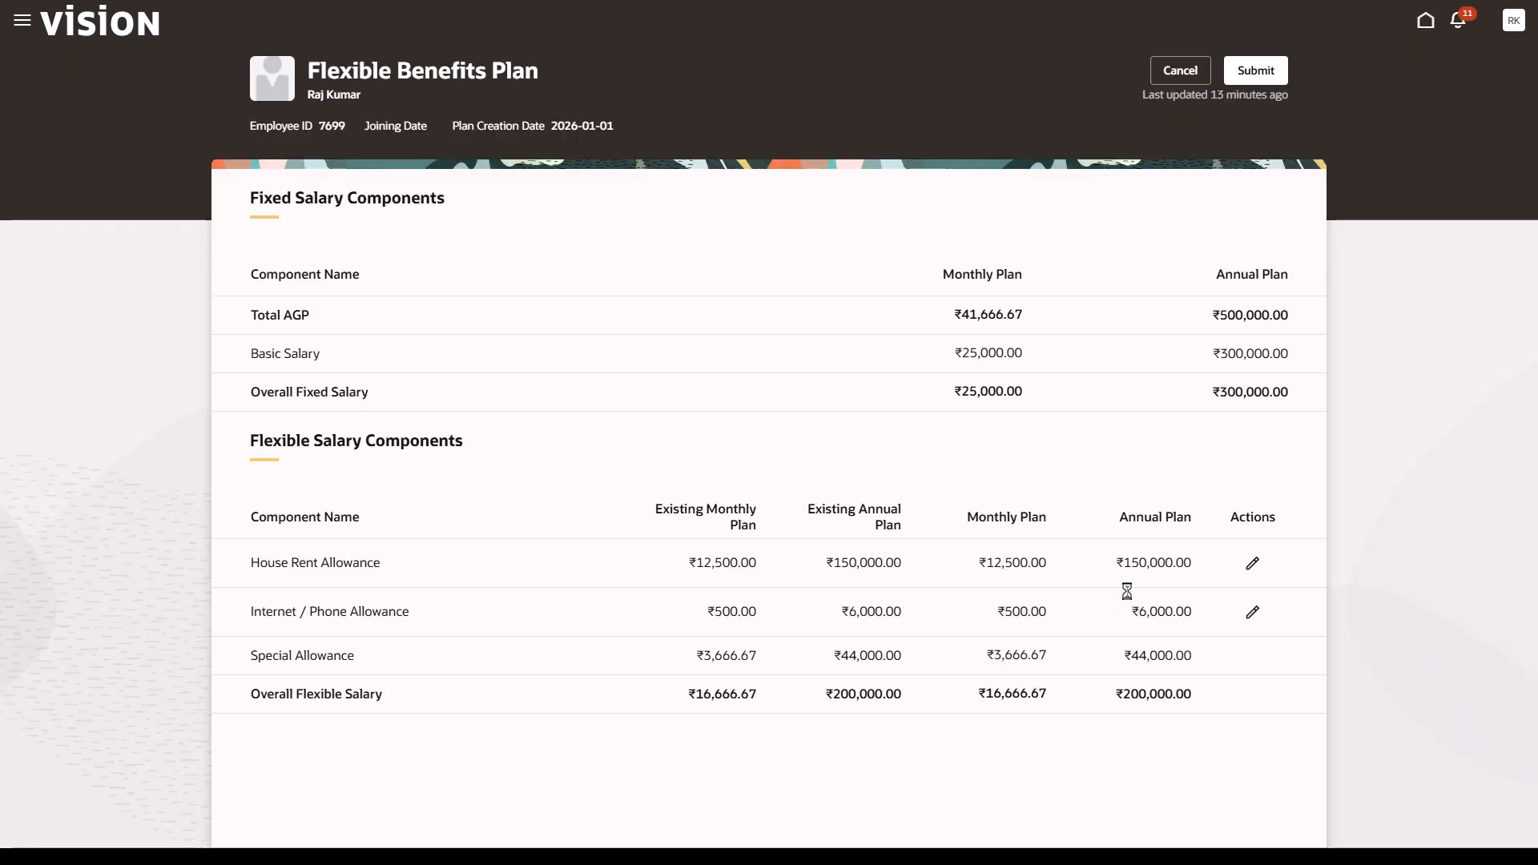
left_click(1252, 564)
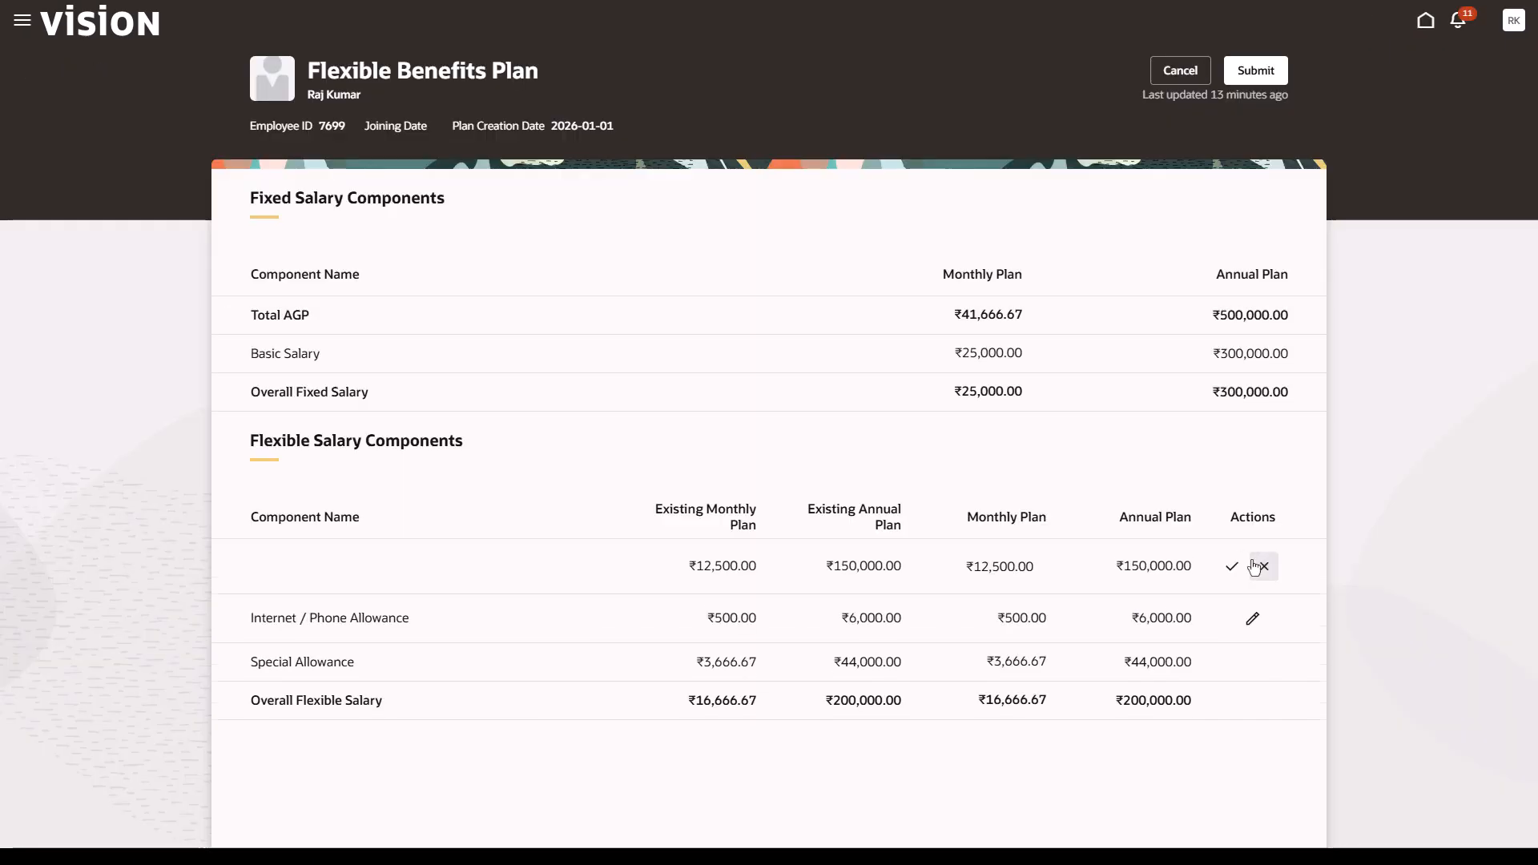
double_click(986, 567)
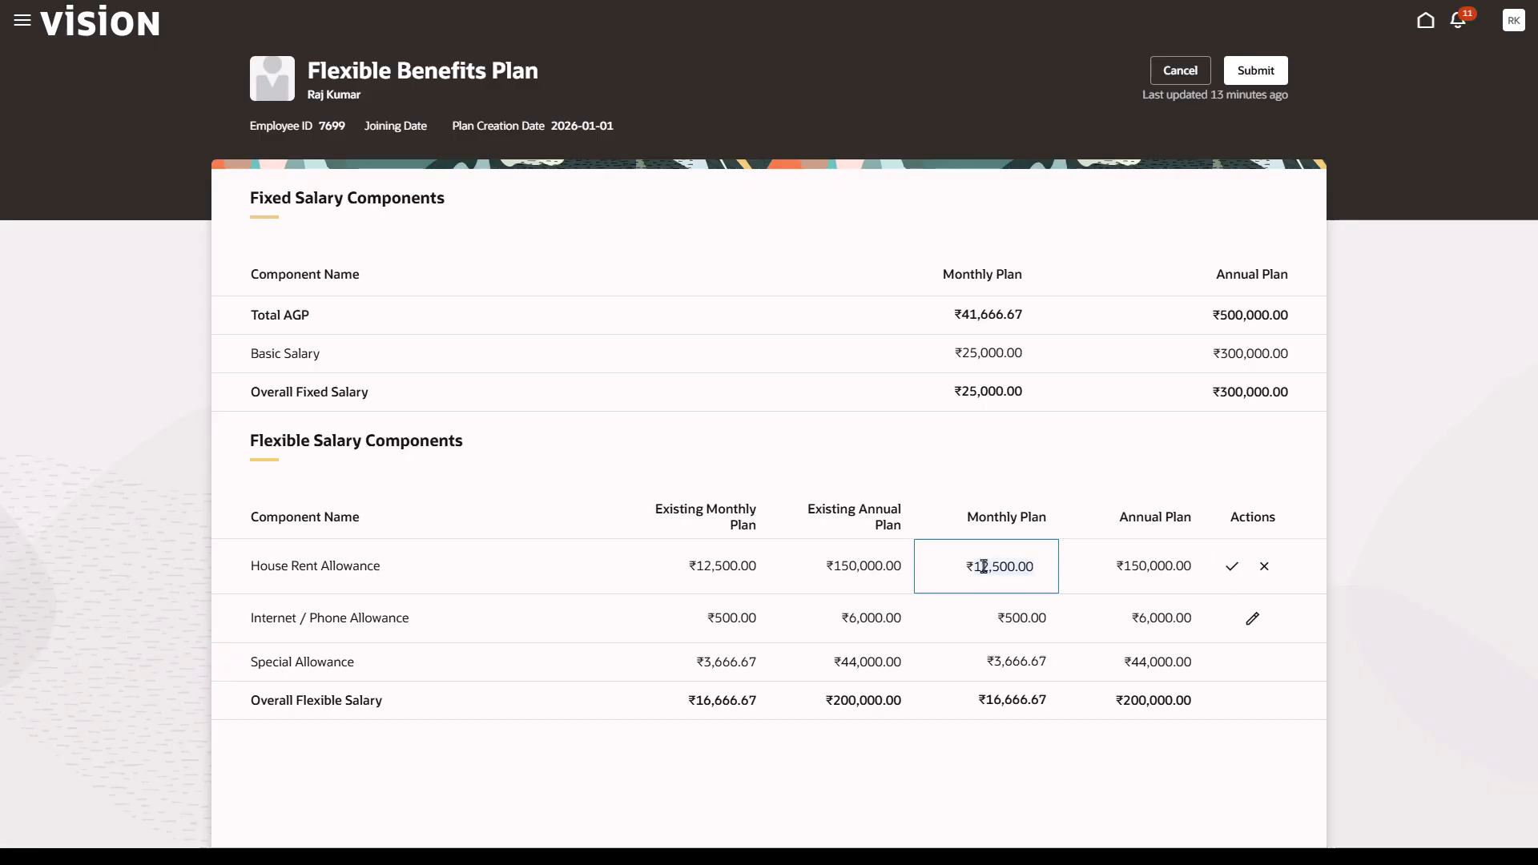
type("10000")
left_click(1233, 567)
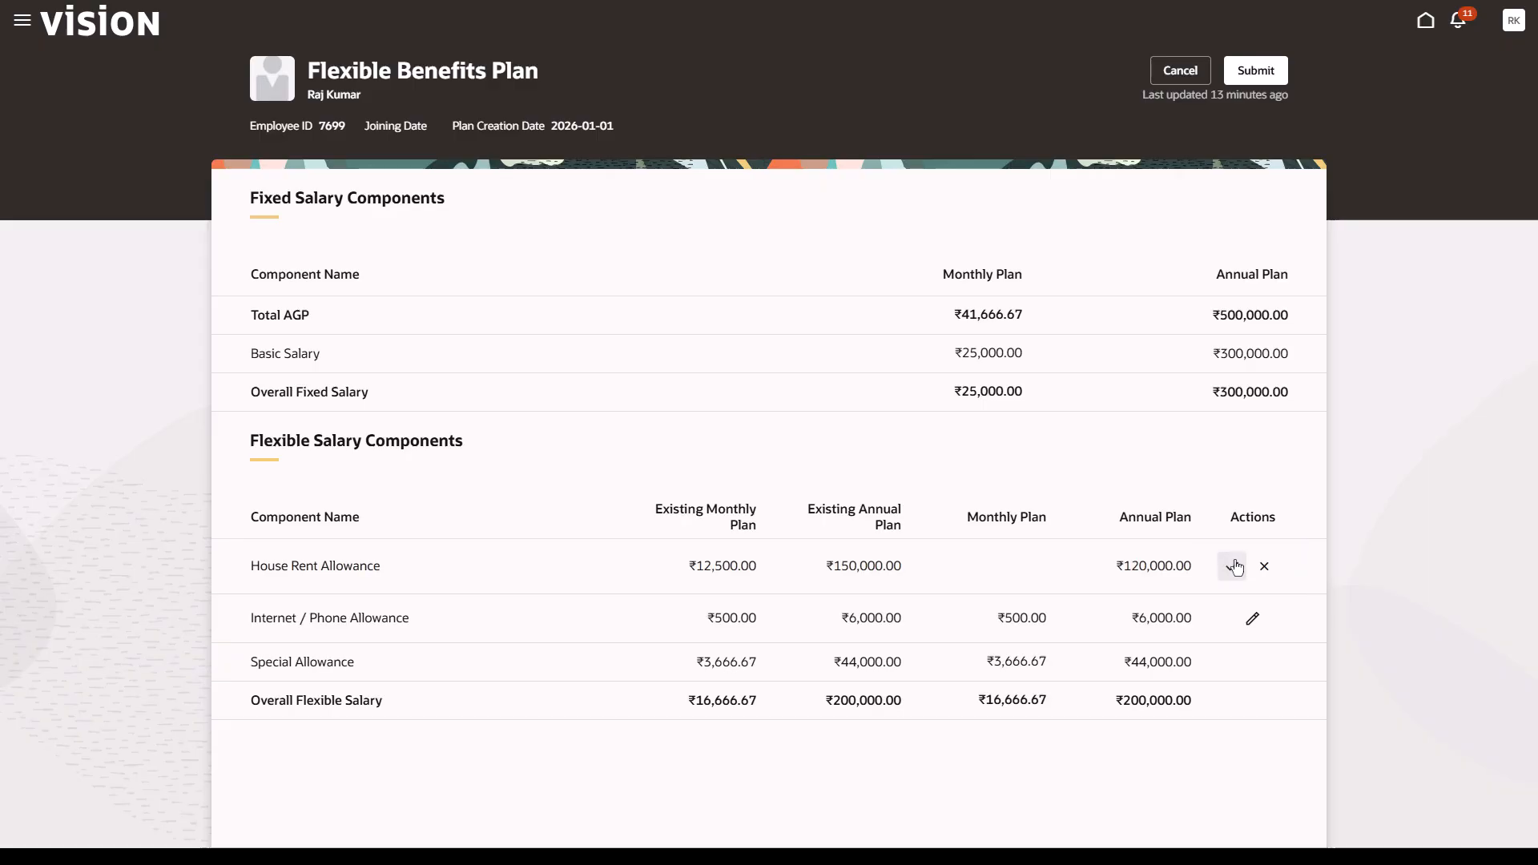
- Set the Internet / Phone Allowance monthly plan to 2000 and submit the flexible benefit plan changes
left_click(1251, 611)
key("ctrl+a")
key("BackSpace")
type("2000")
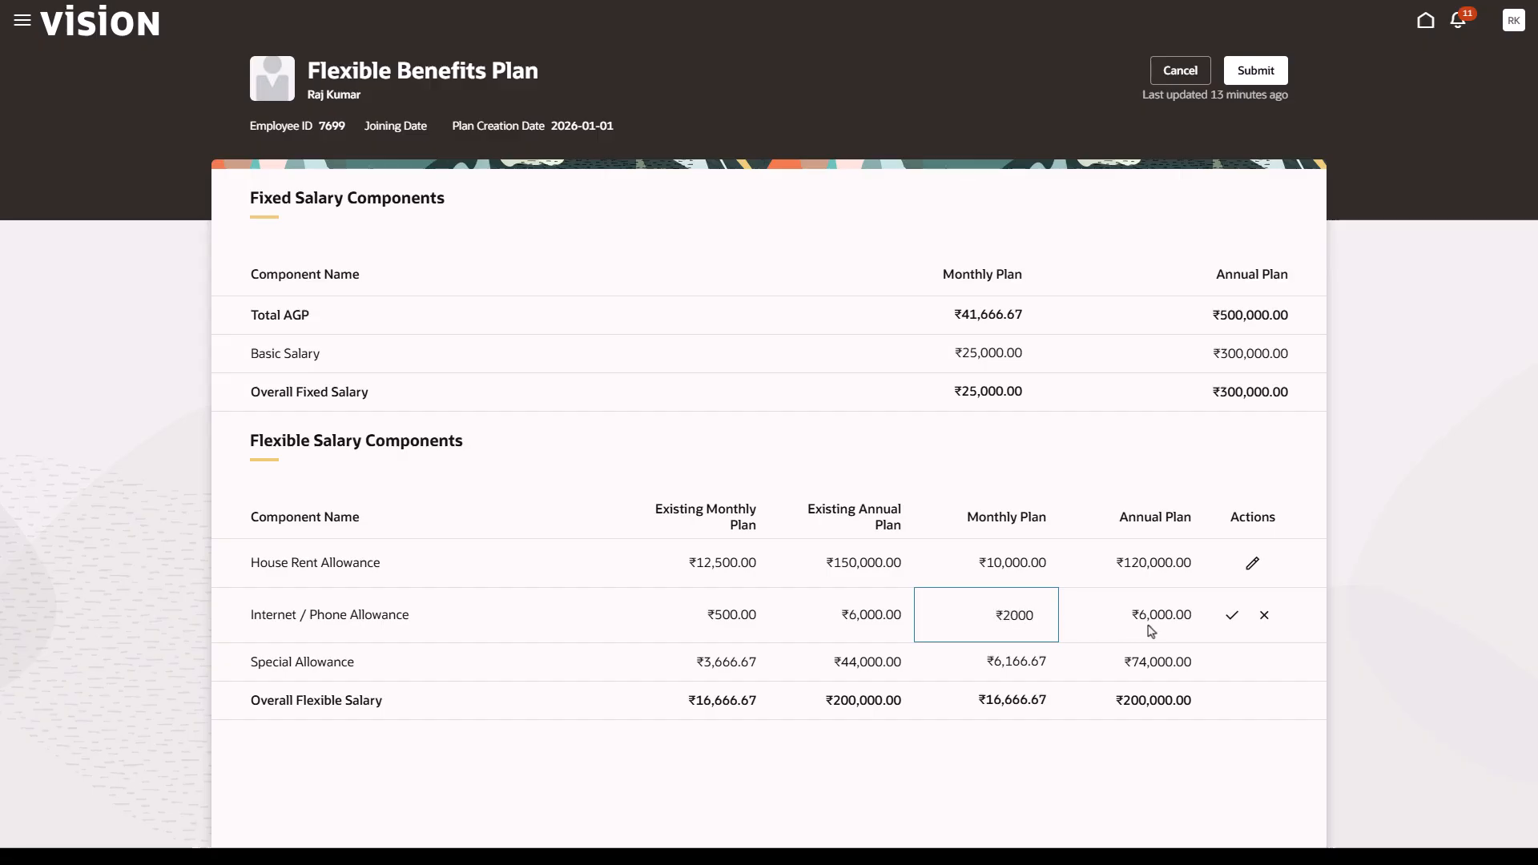
left_click(1231, 618)
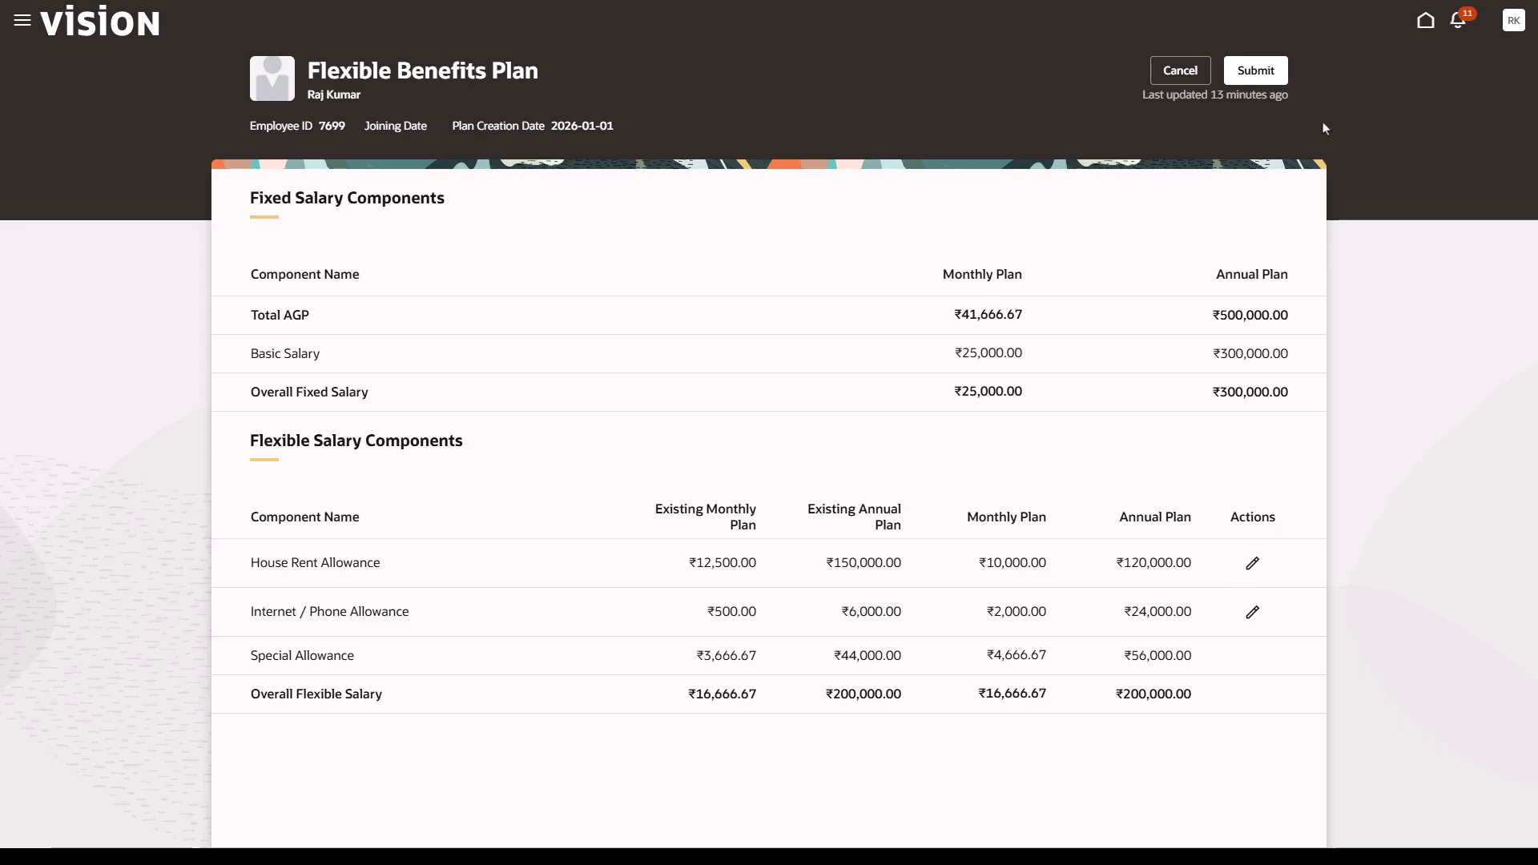
left_click(1253, 69)
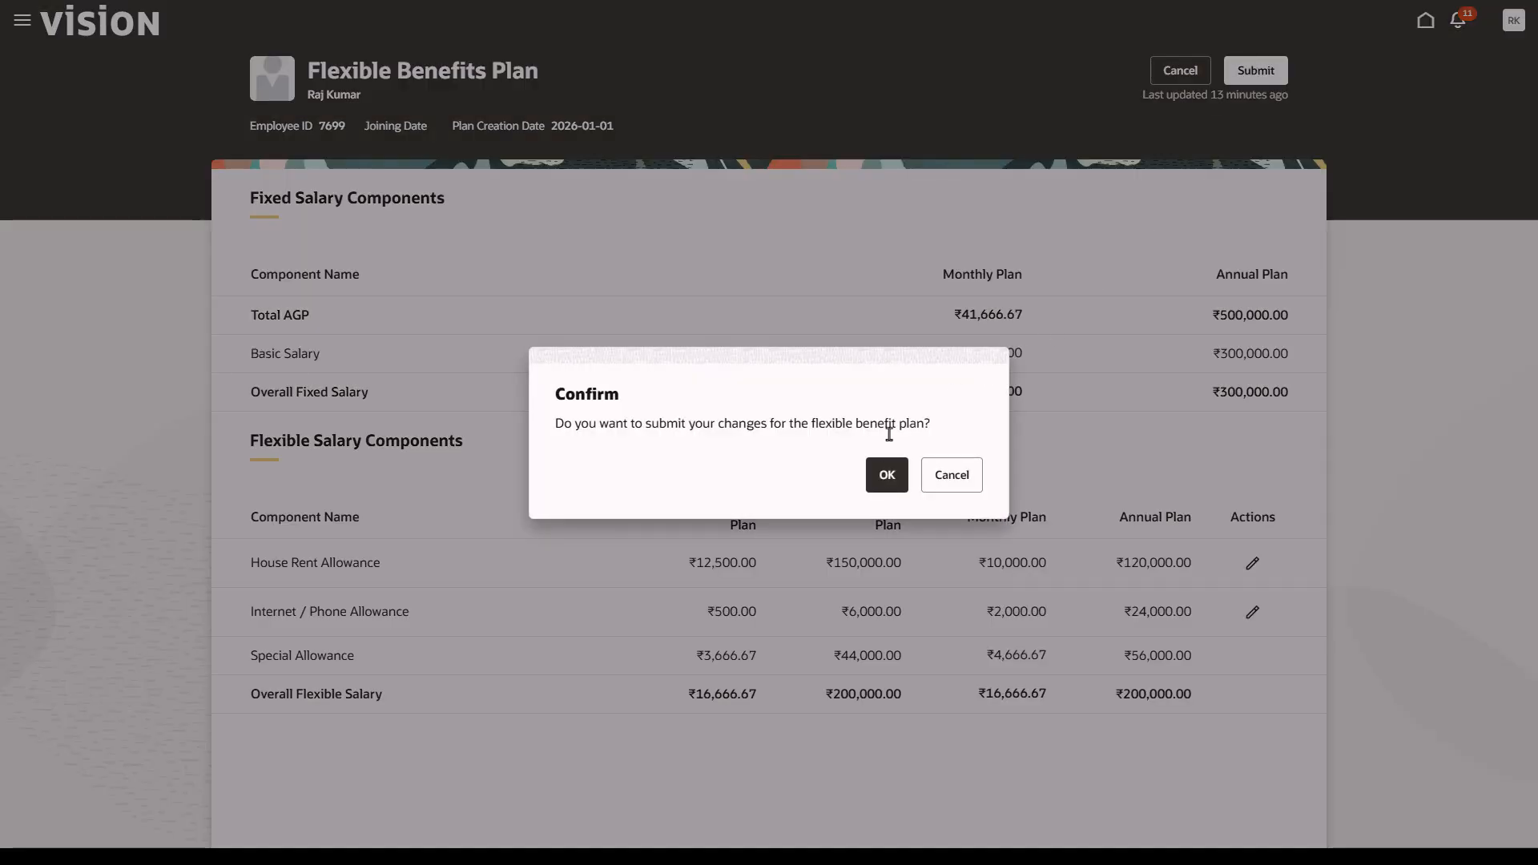
left_click(886, 474)
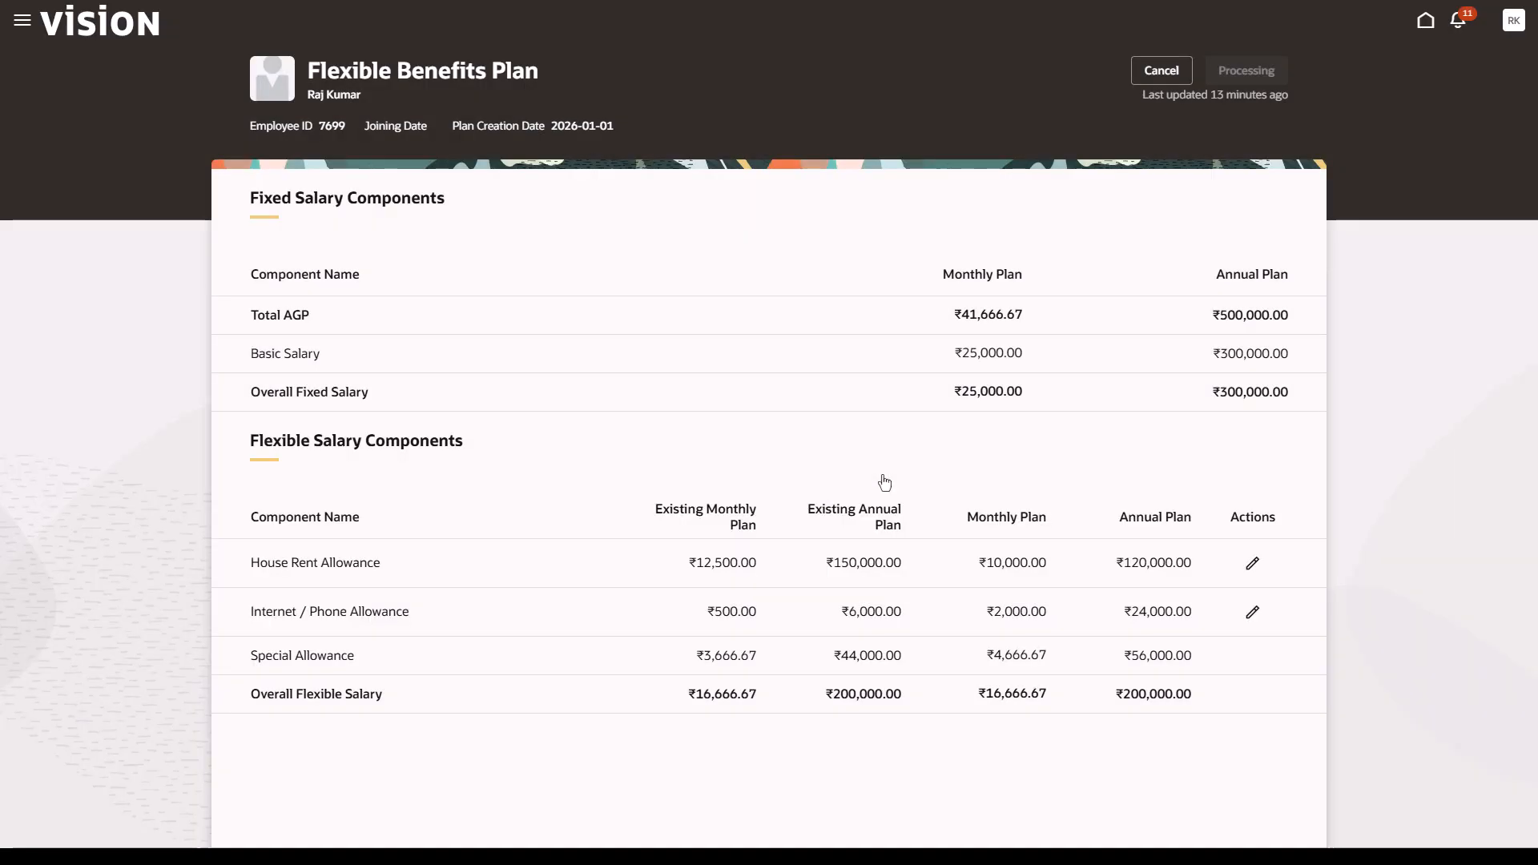